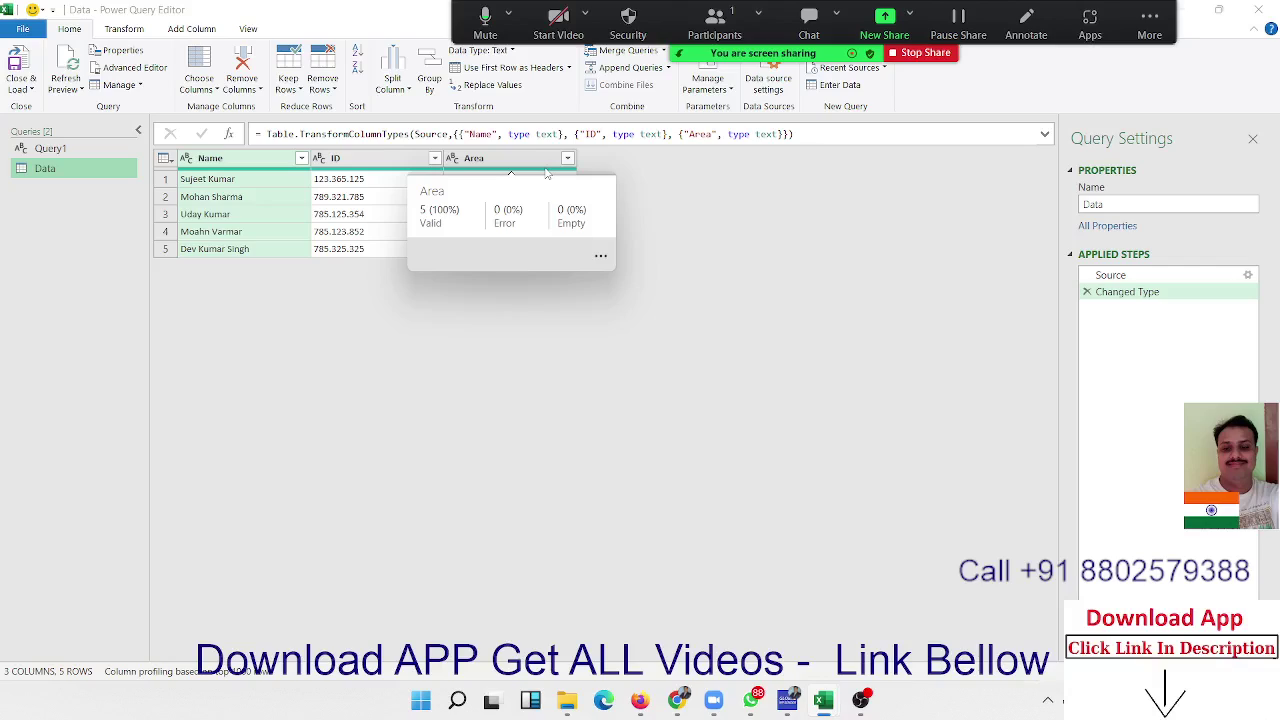
left_click(279, 186)
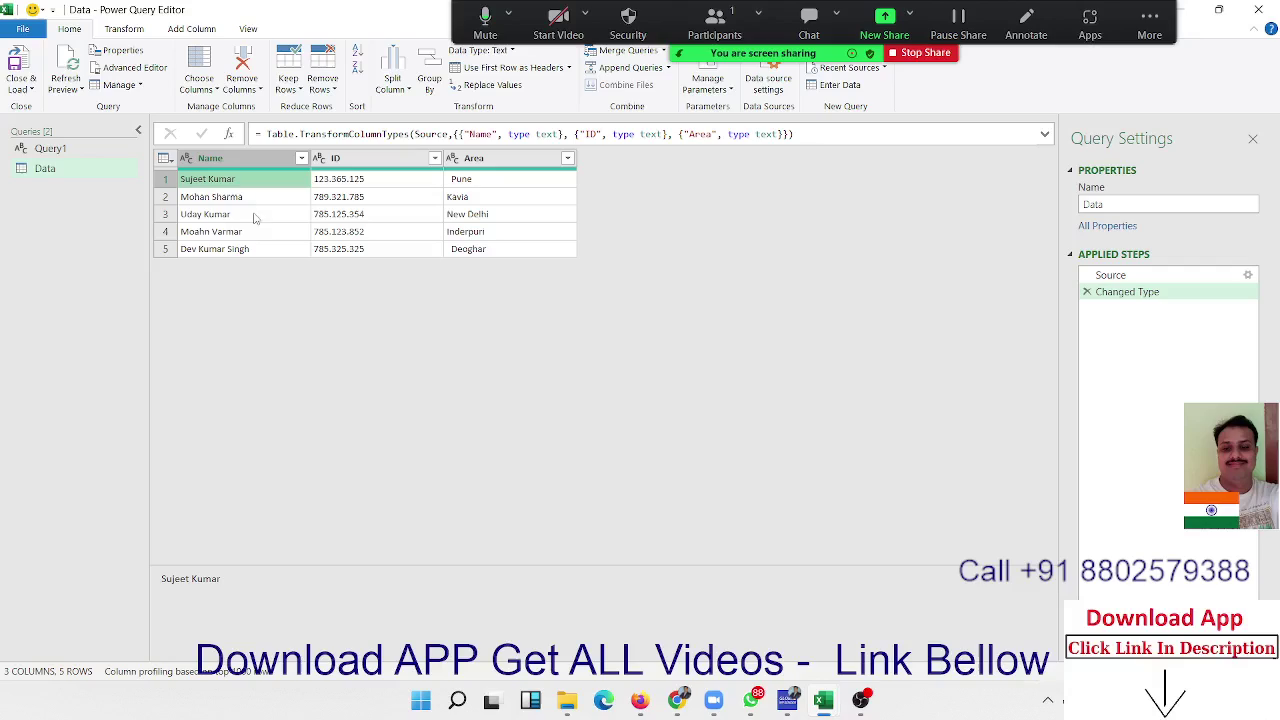
left_click(255, 200)
left_click(250, 215)
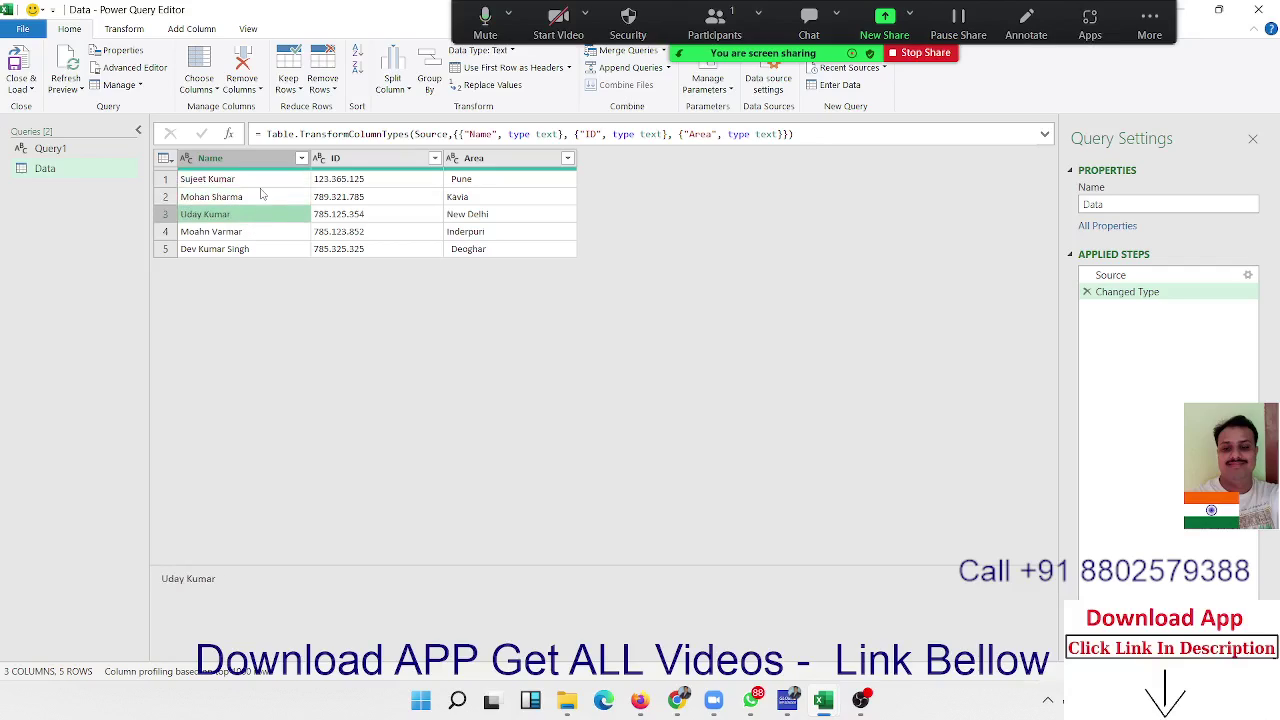
left_click(260, 186)
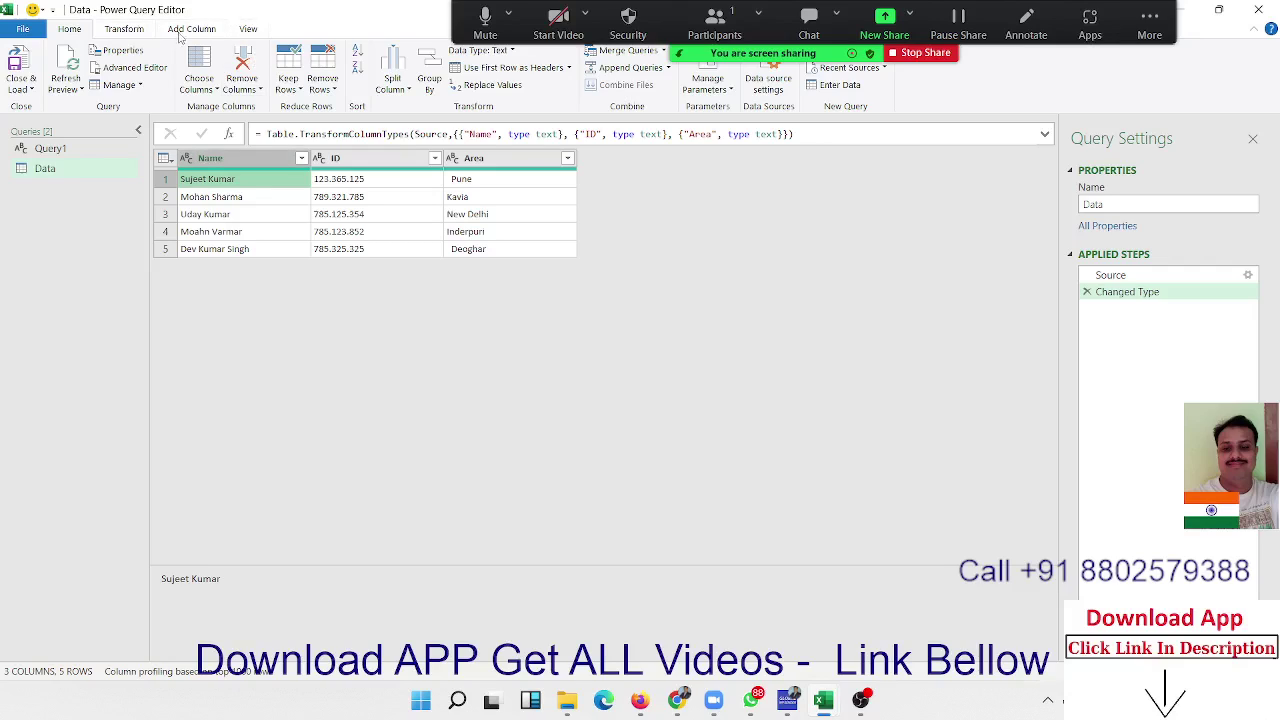
left_click(121, 30)
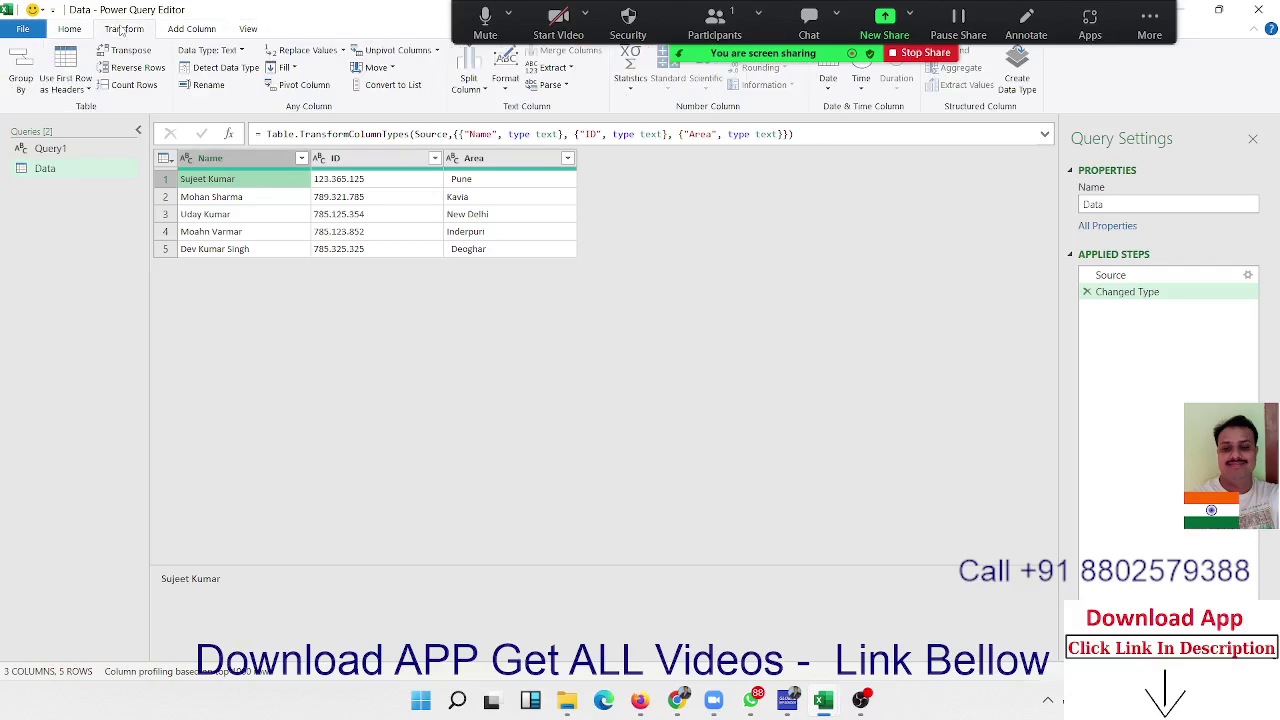
left_click(172, 30)
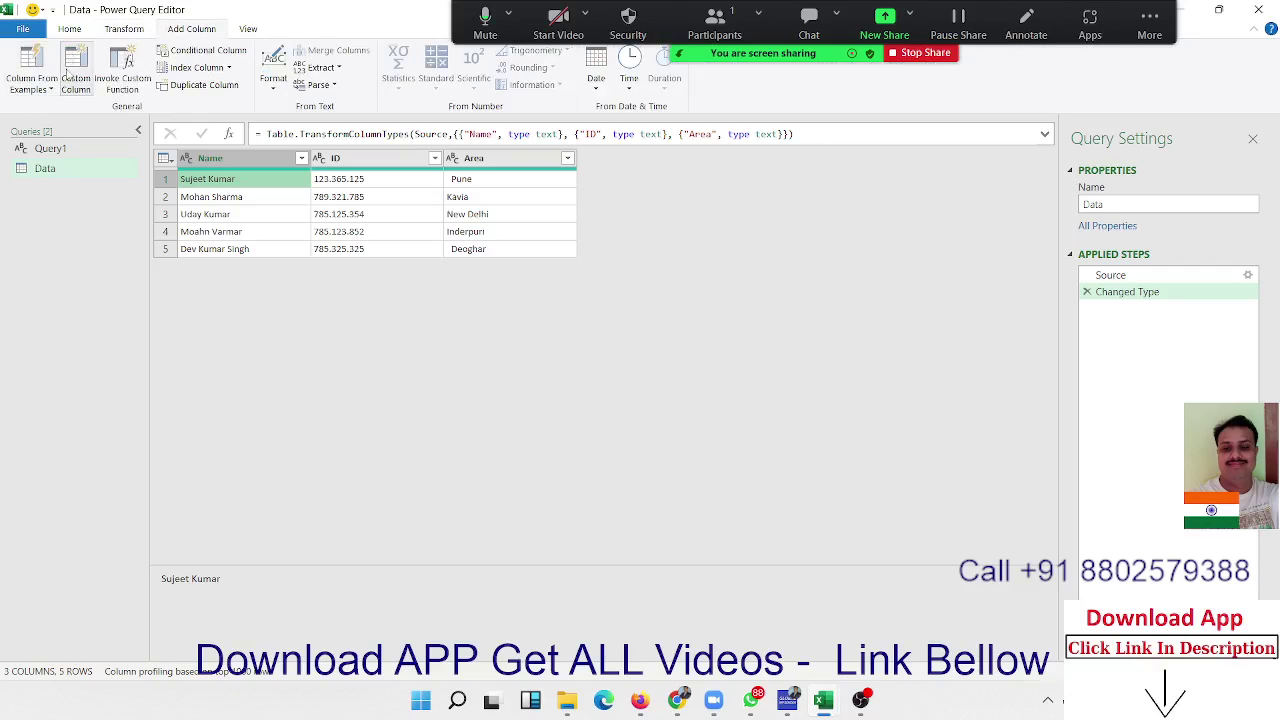
Start a new custom column named FName.
left_click(72, 76)
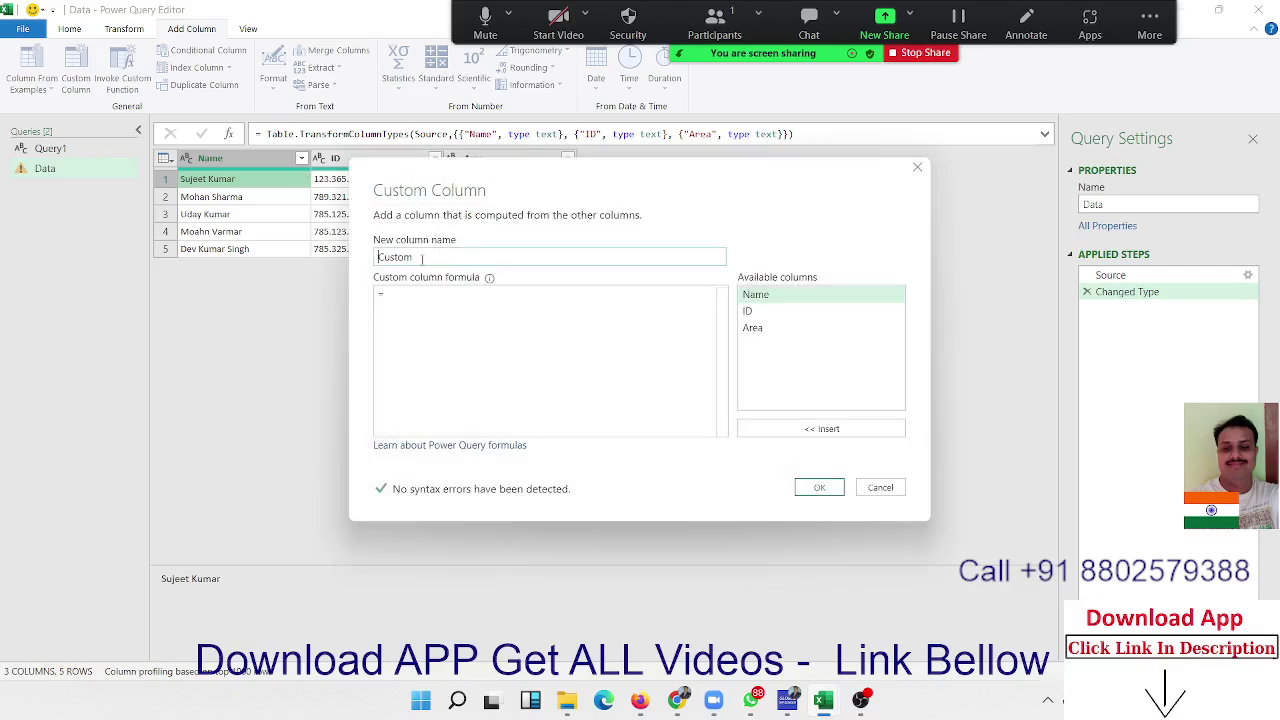
double_click(422, 258)
type("F")
type("Name")
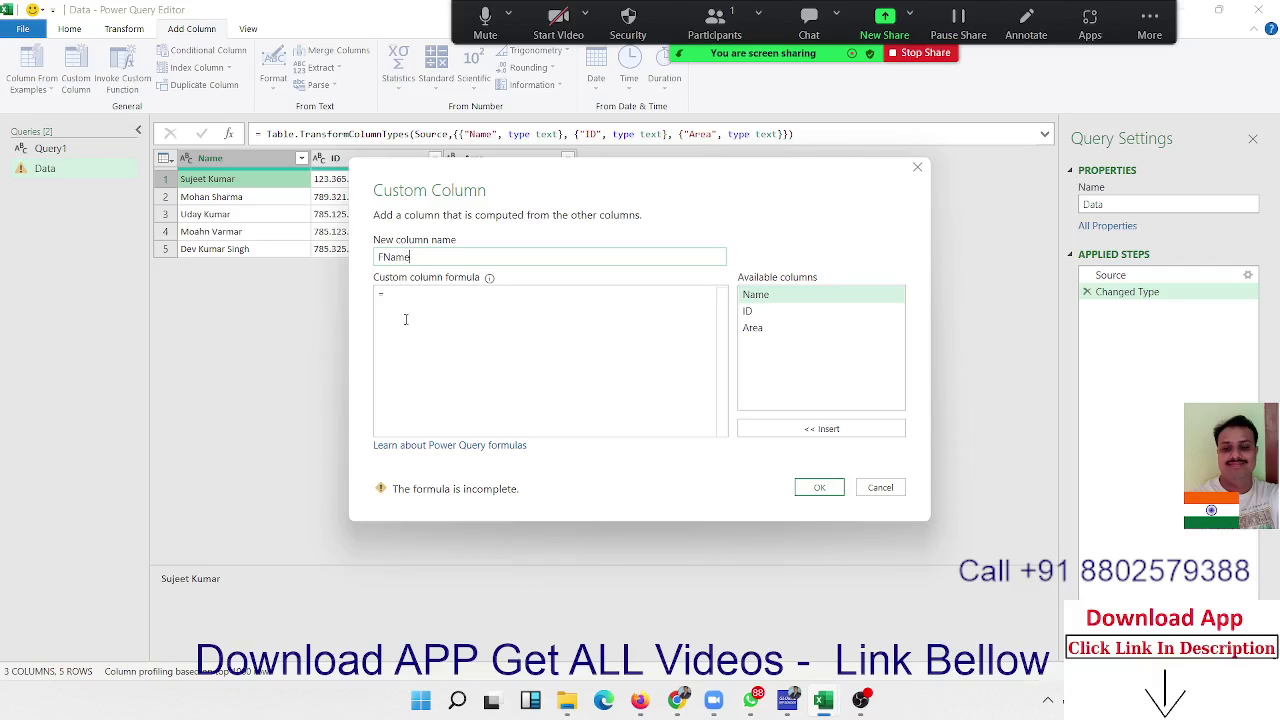
Give FName the formula Text.AfterDelimiter([Name], " ") and add the column.
left_click(404, 295)
type("te")
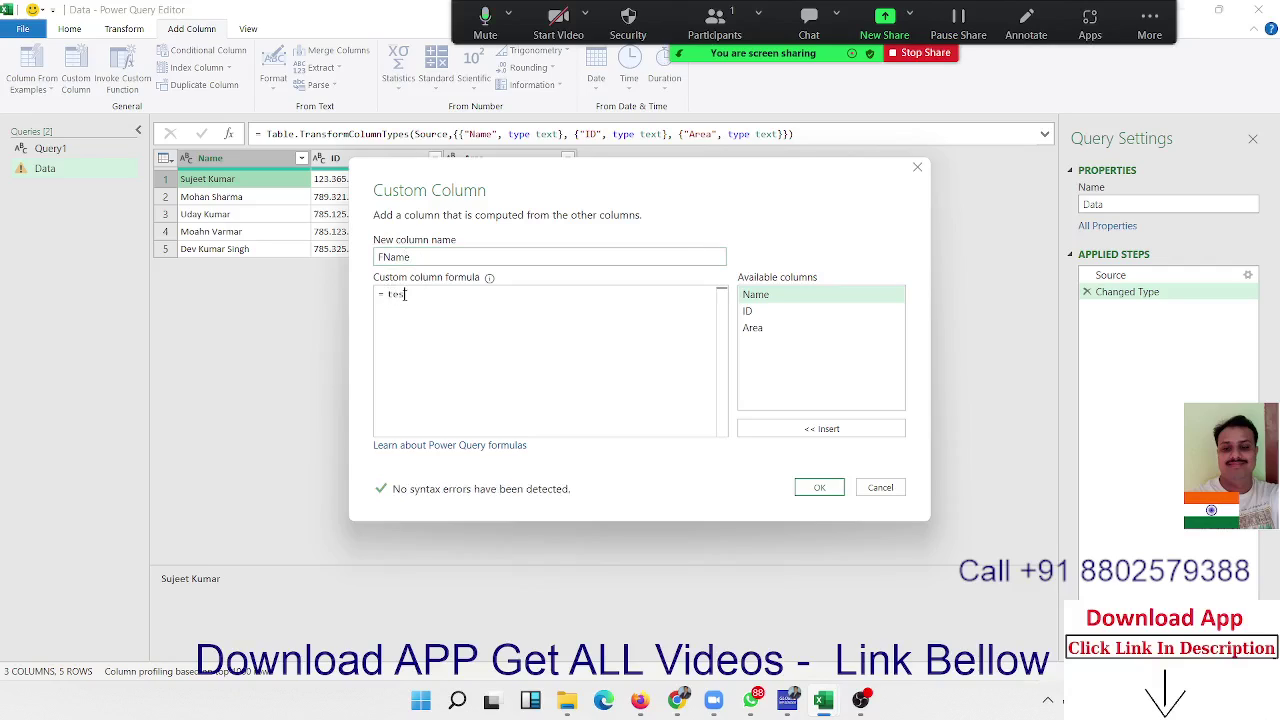
type("s")
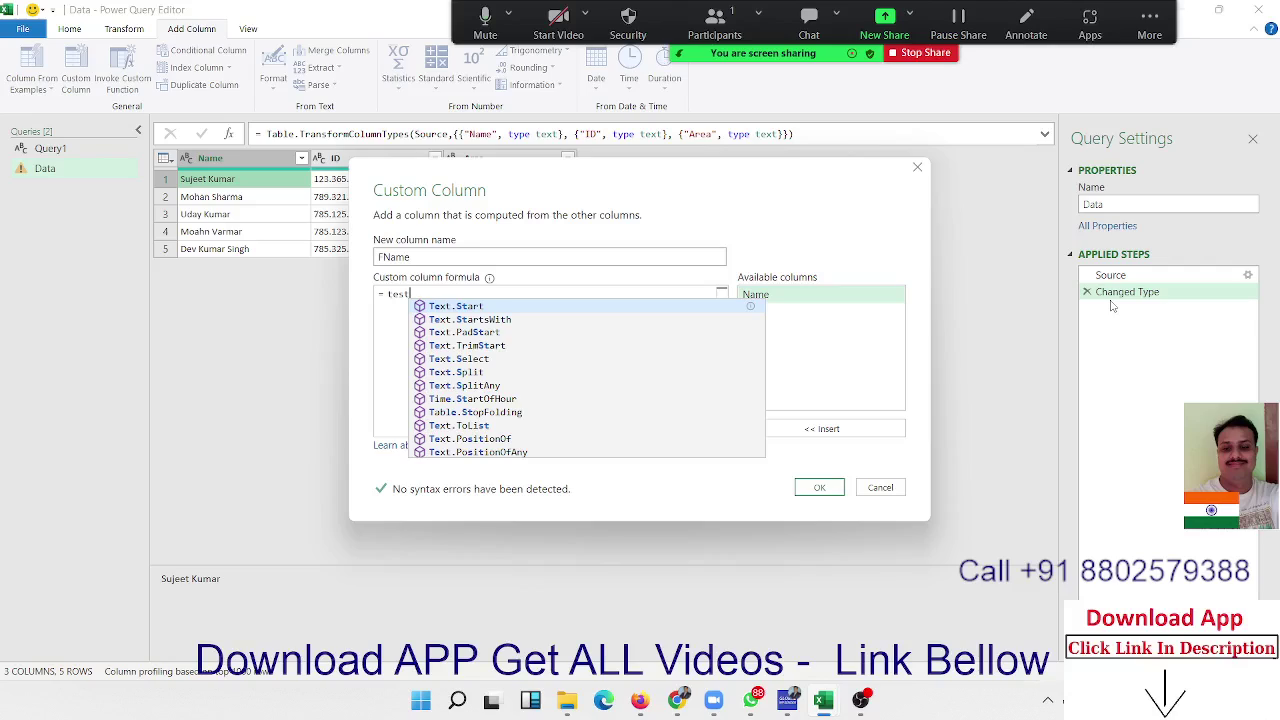
key("BackSpace")
key("BackSpace")
key("BackSpace")
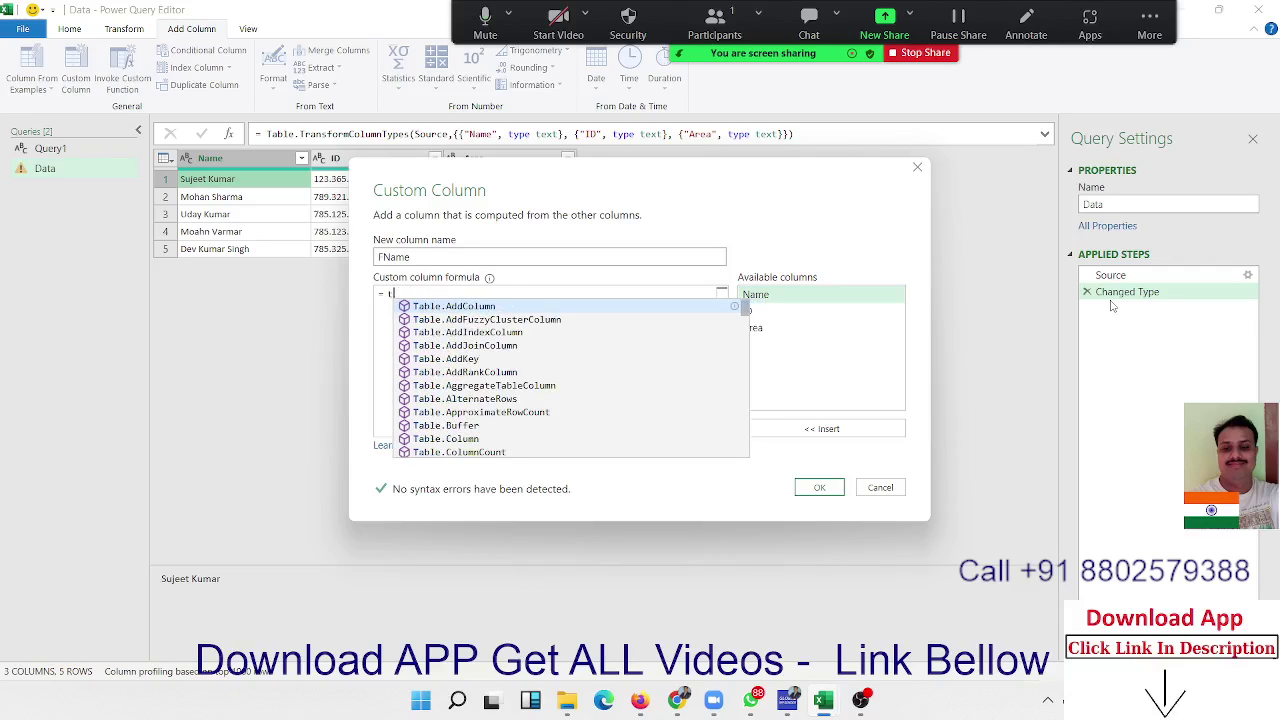
type("xt")
key("BackSpace")
key("BackSpace")
type("ext")
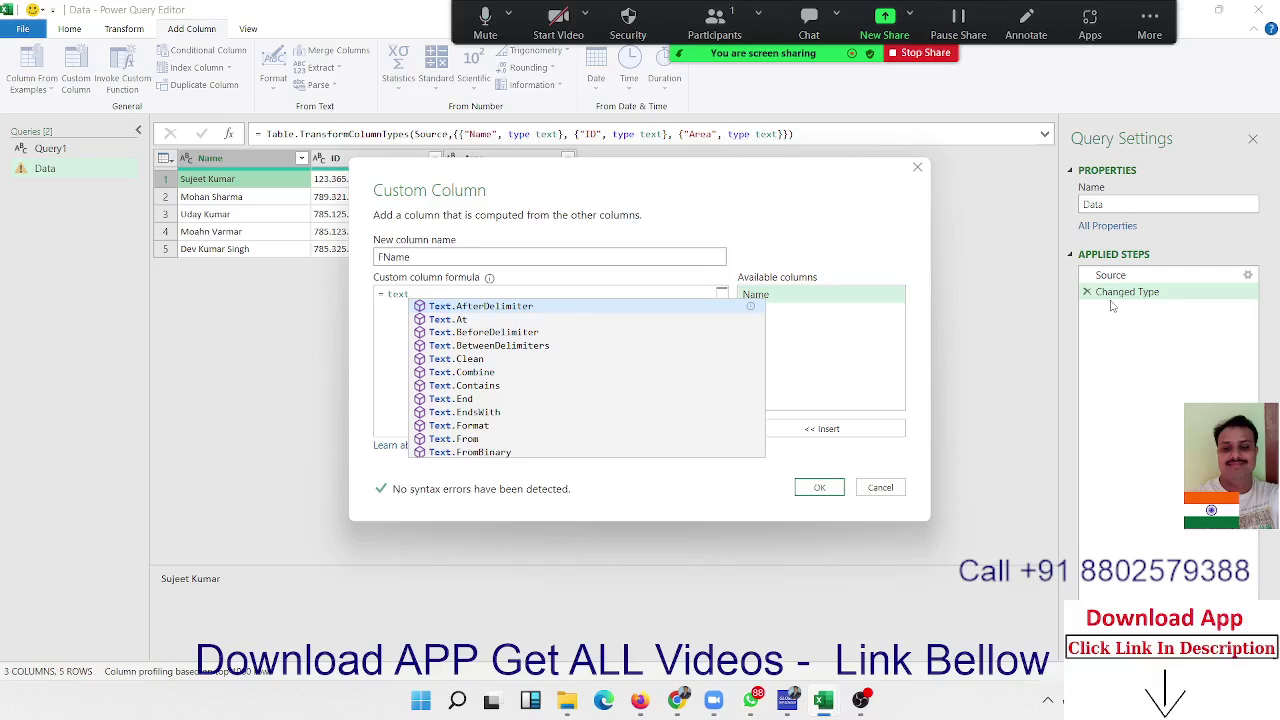
key("Tab")
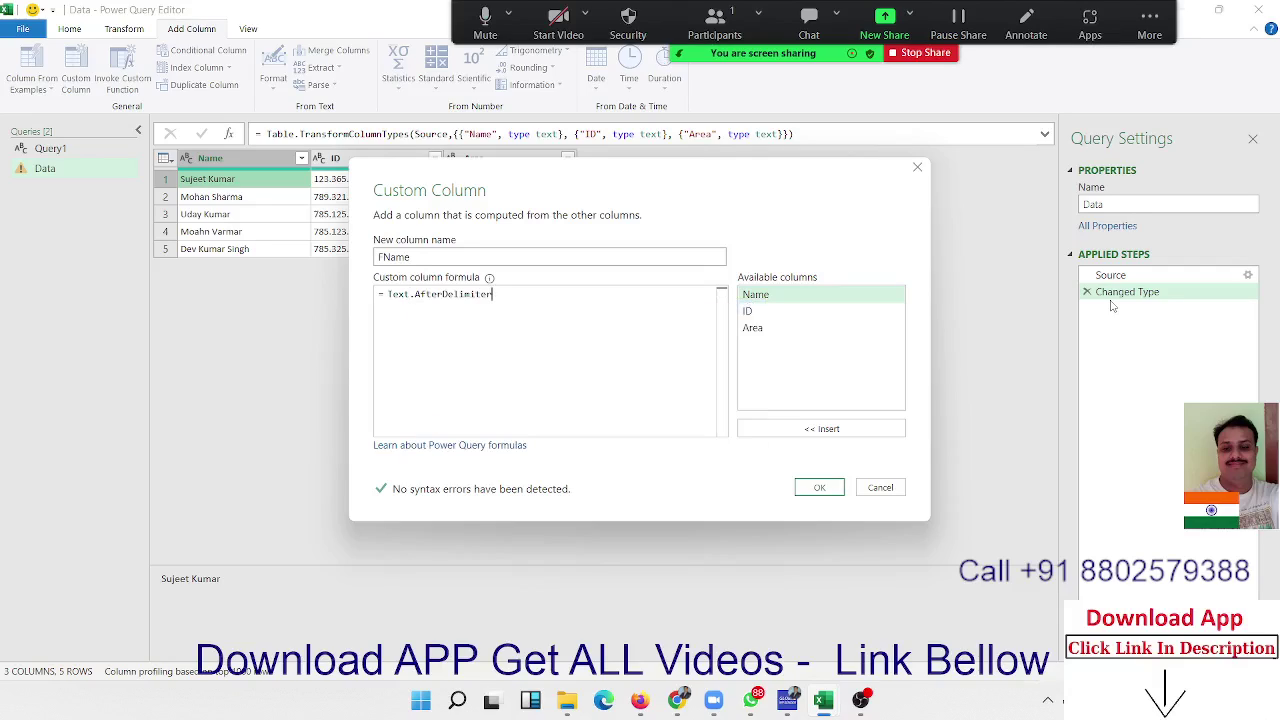
type("(")
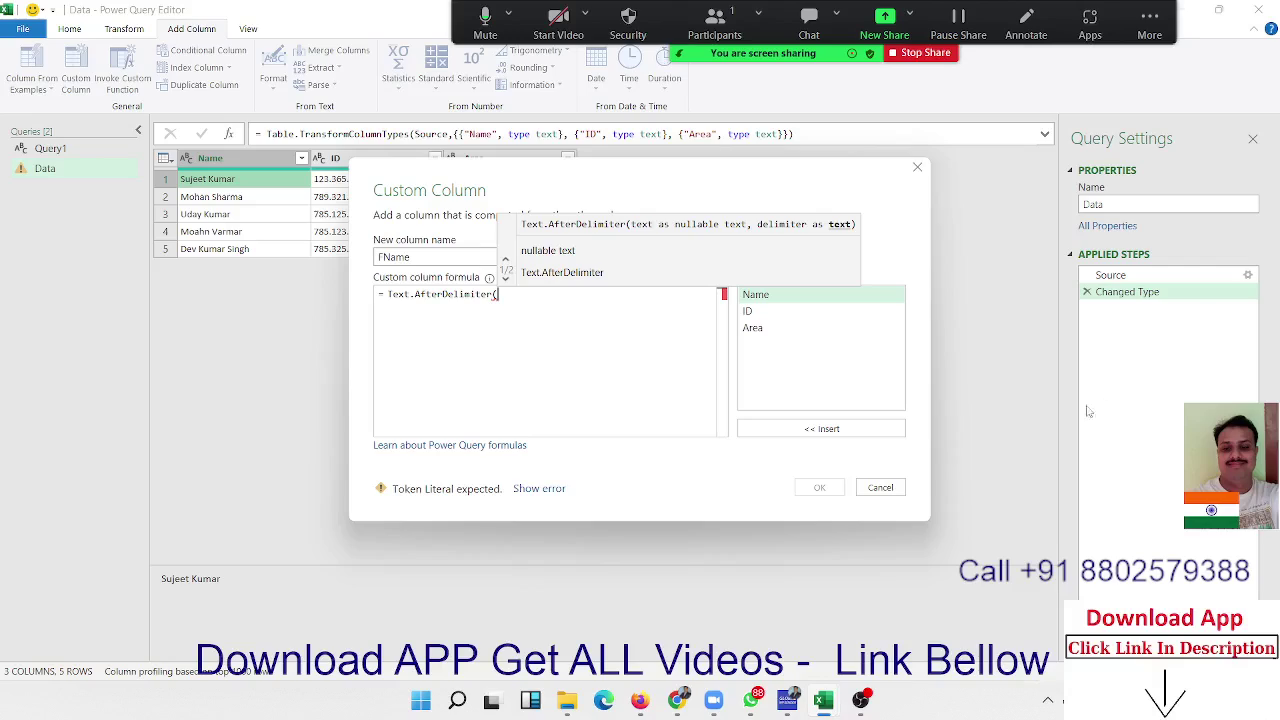
double_click(852, 298)
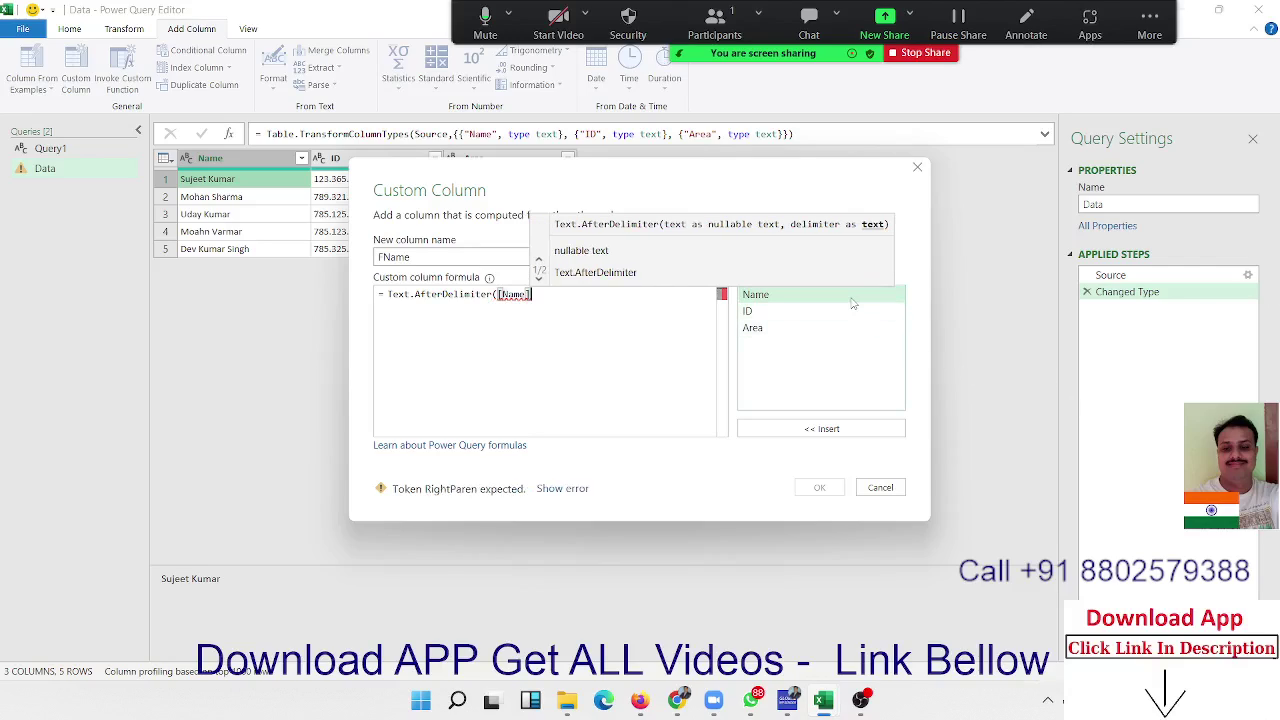
type(",")
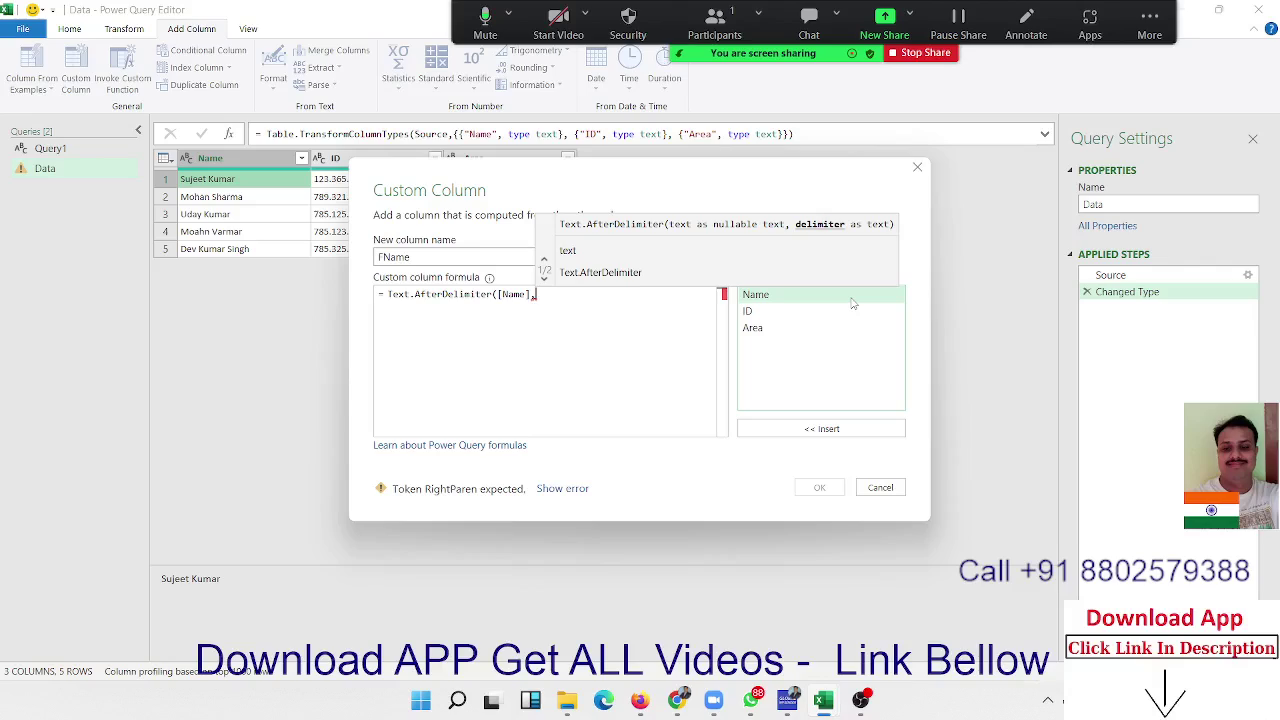
type("\" \"")
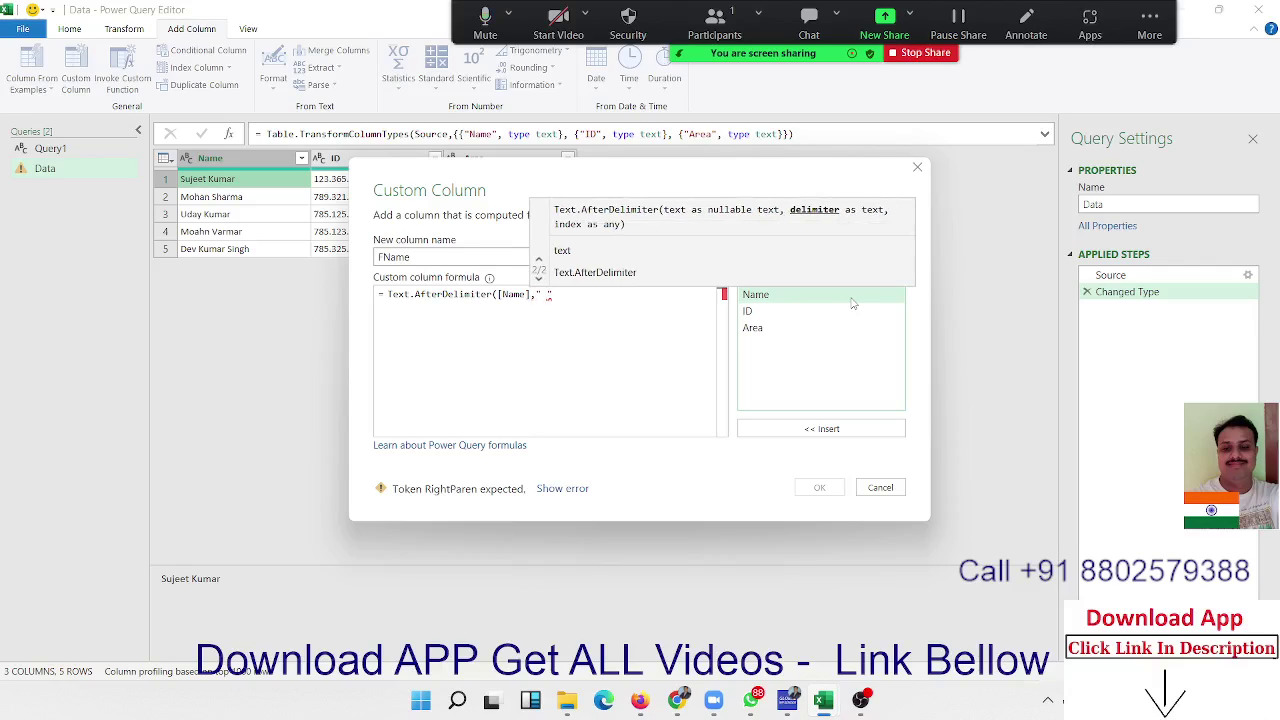
type(")")
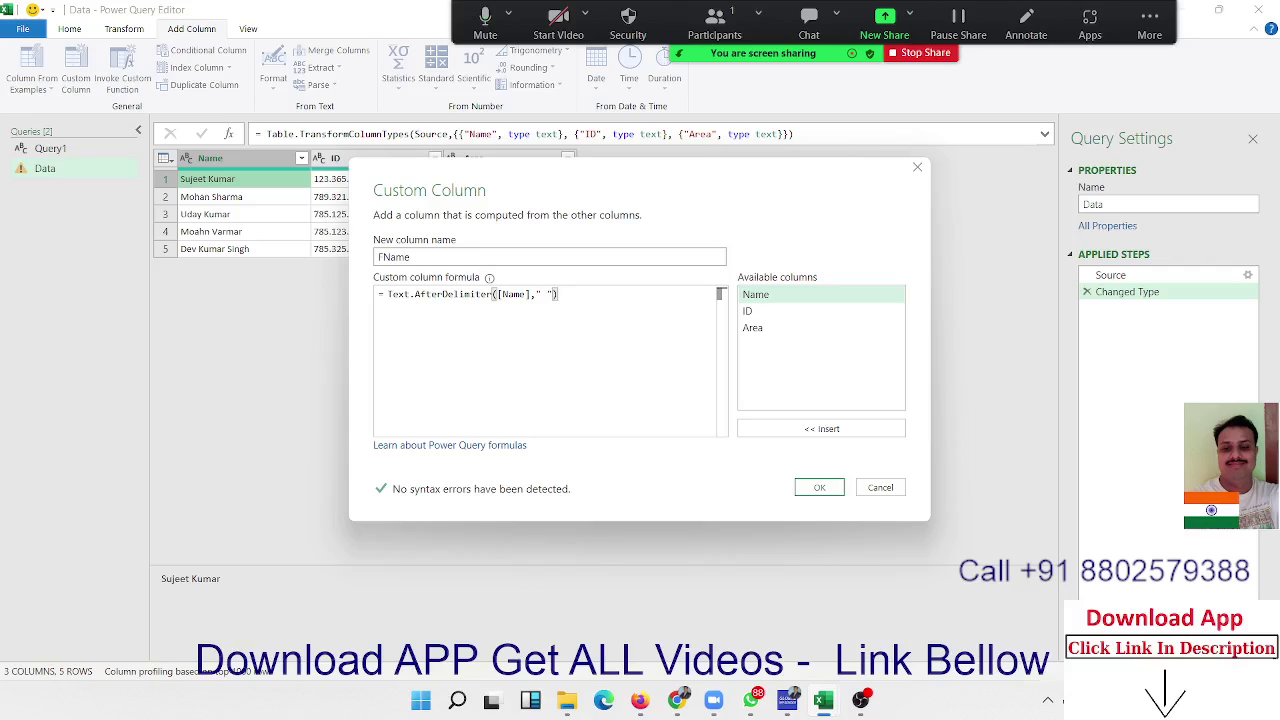
left_click(819, 487)
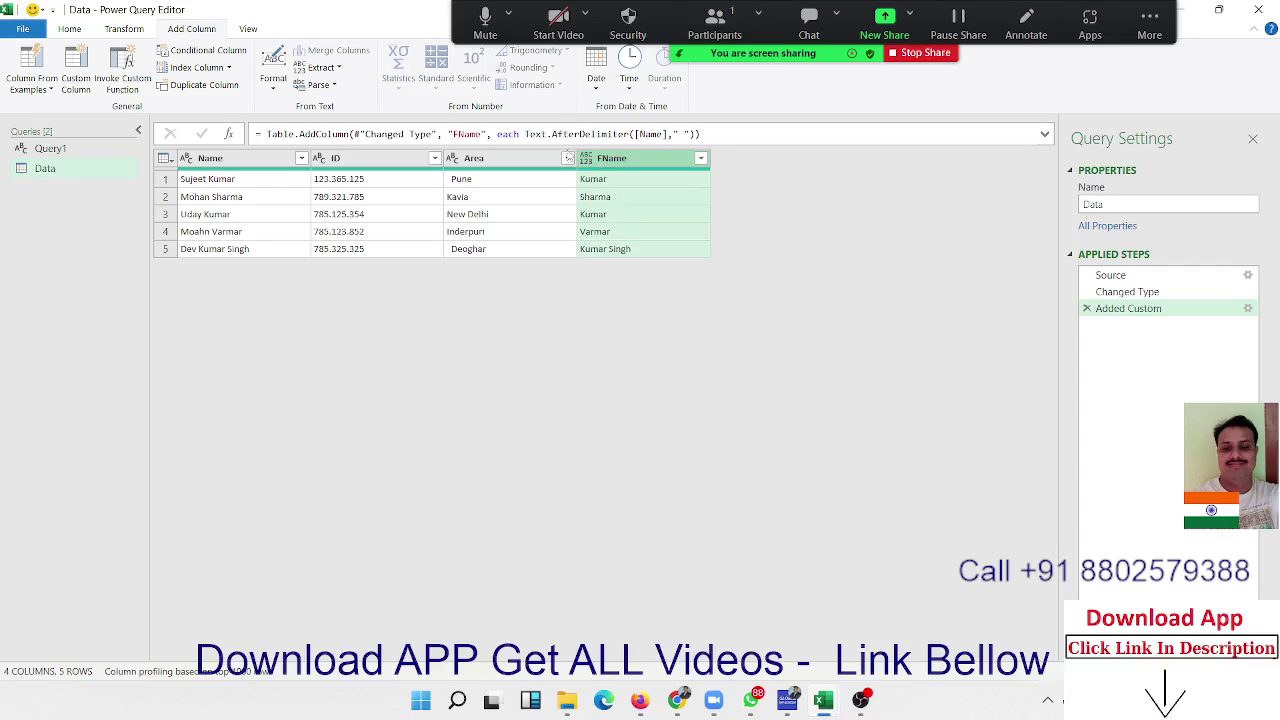
Remove the FName column from the table.
right_click(612, 162)
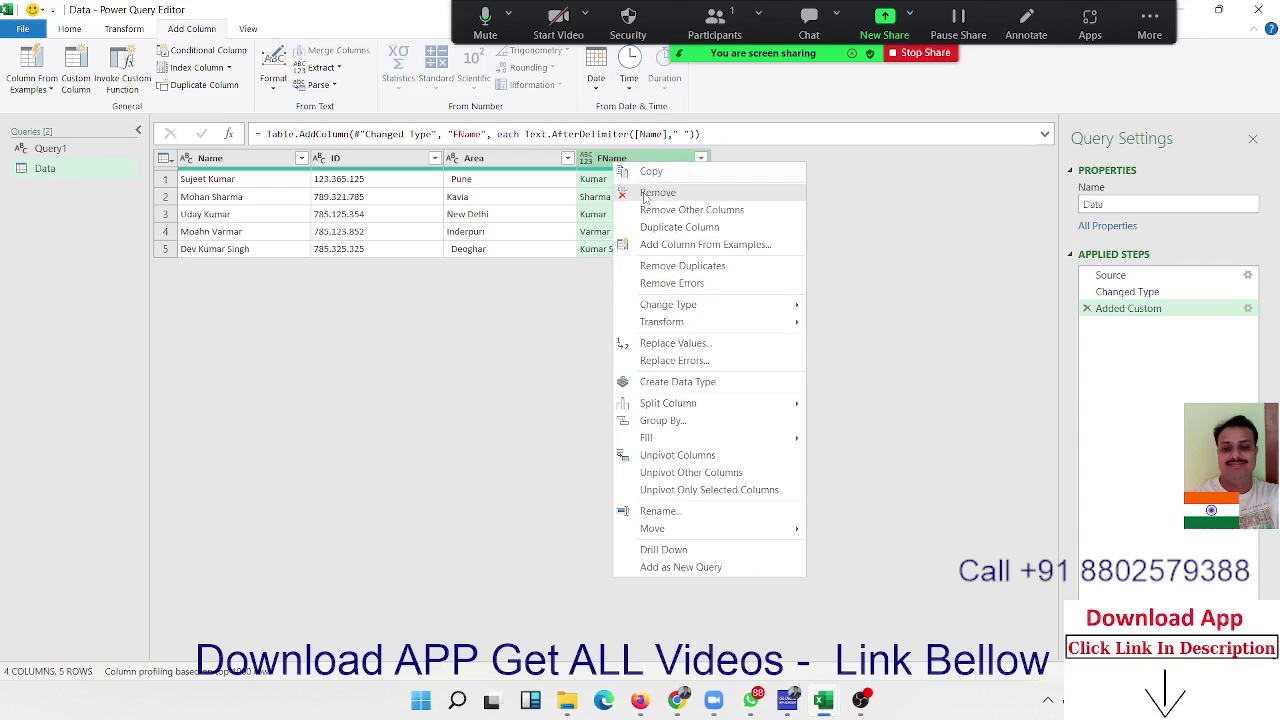
key("Escape")
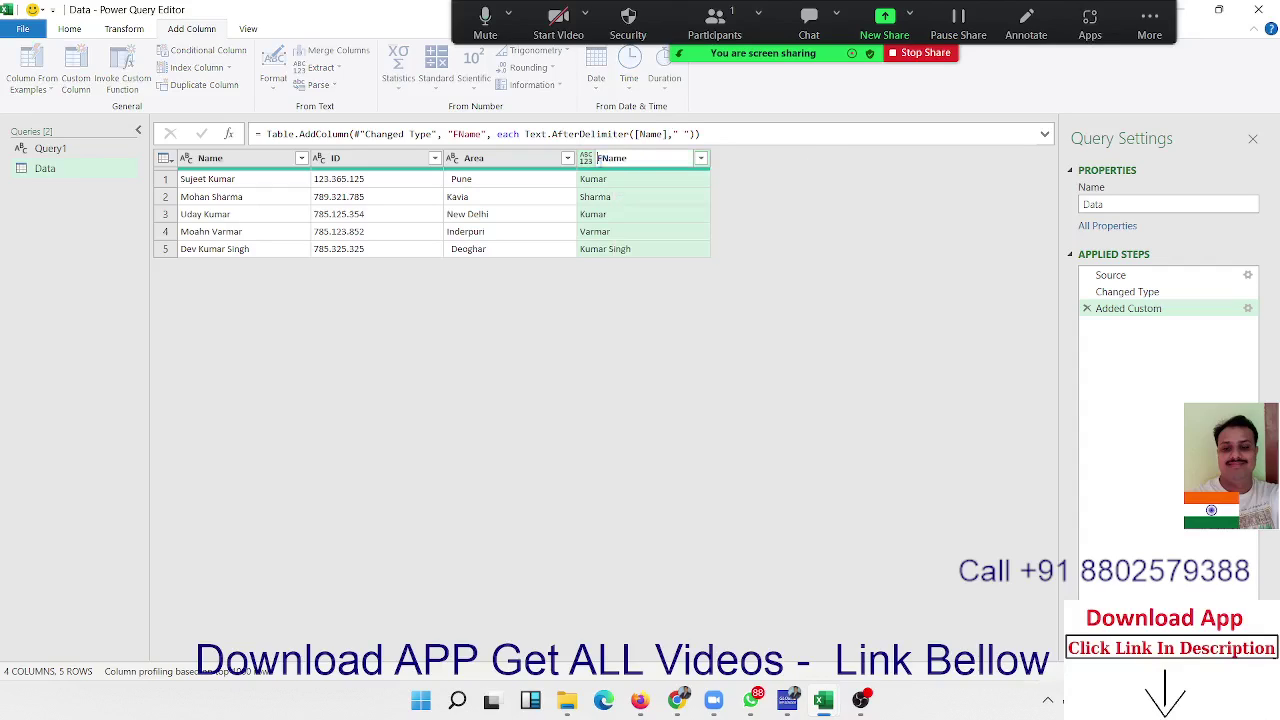
key("Return")
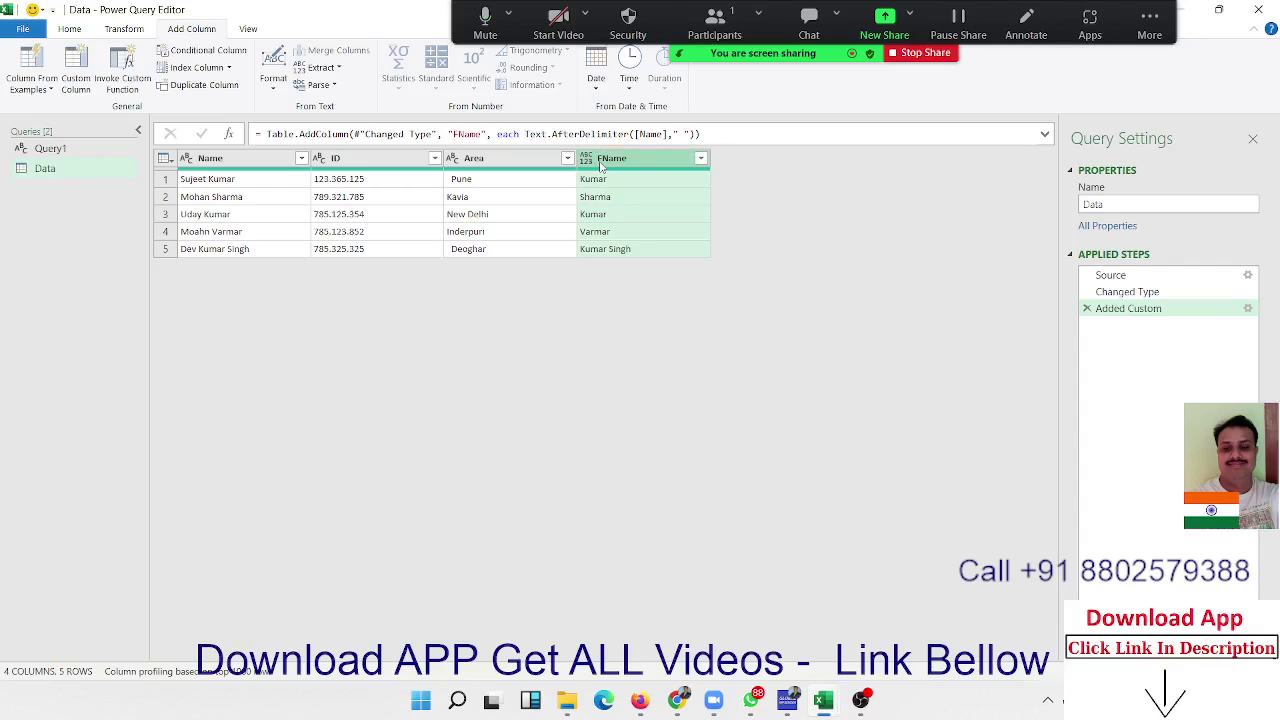
right_click(600, 167)
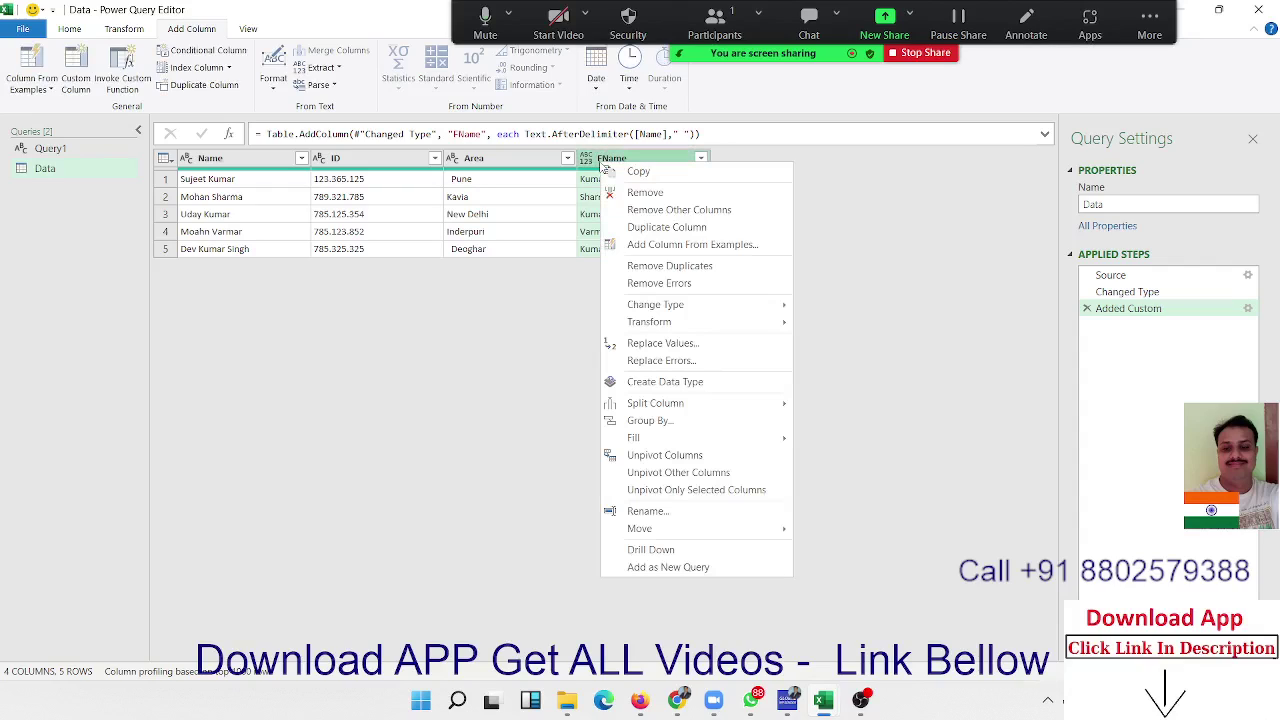
left_click(643, 193)
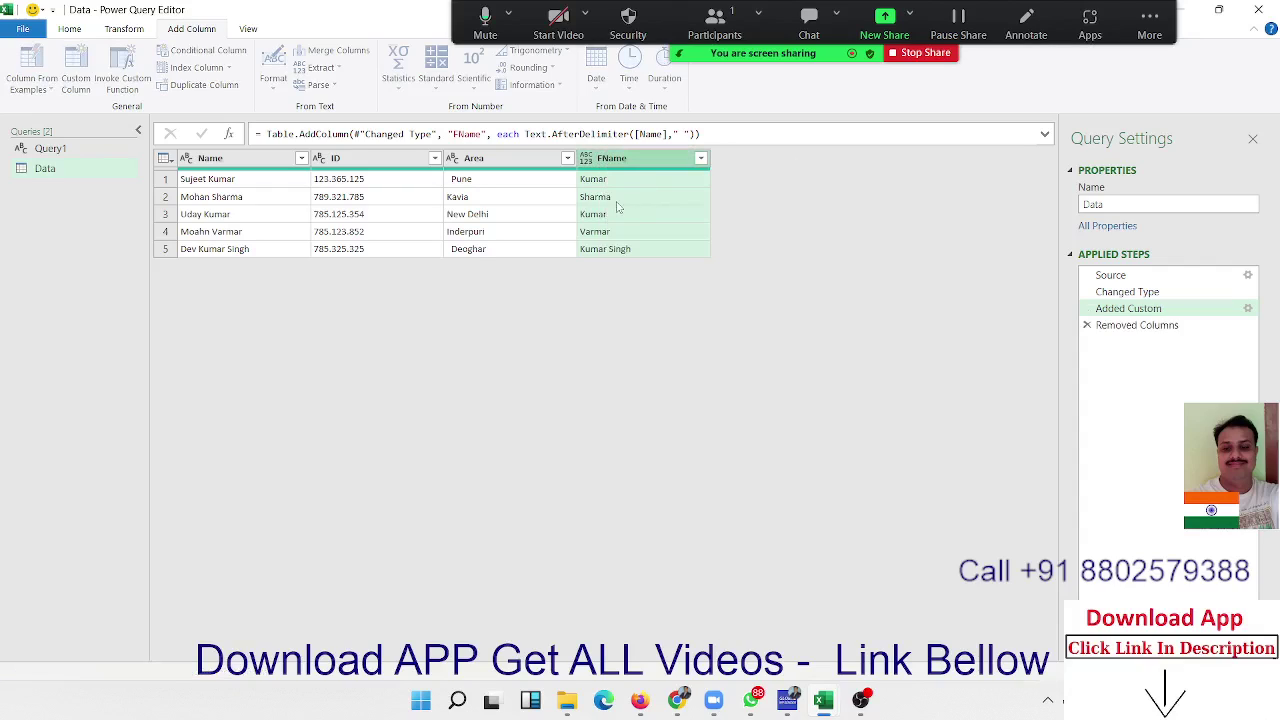
Look through the Transform and View ribbons, ending back on Add Column.
left_click(123, 29)
left_click(245, 29)
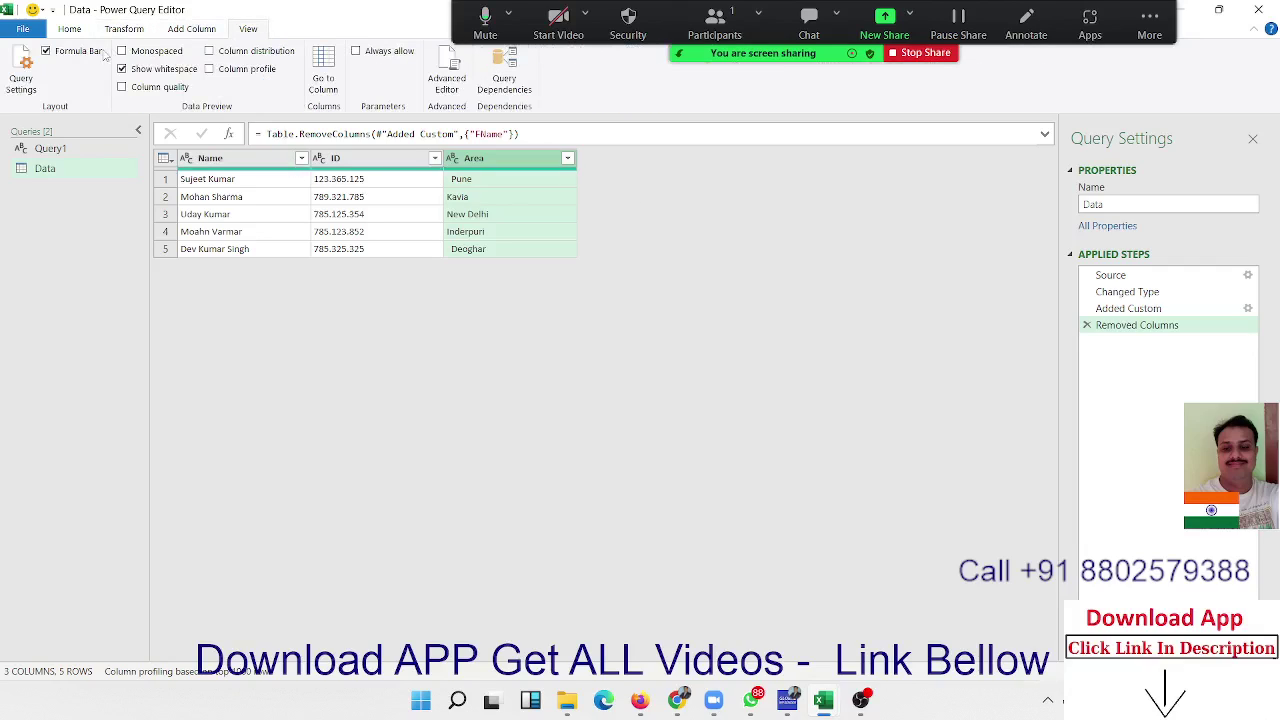
left_click(185, 30)
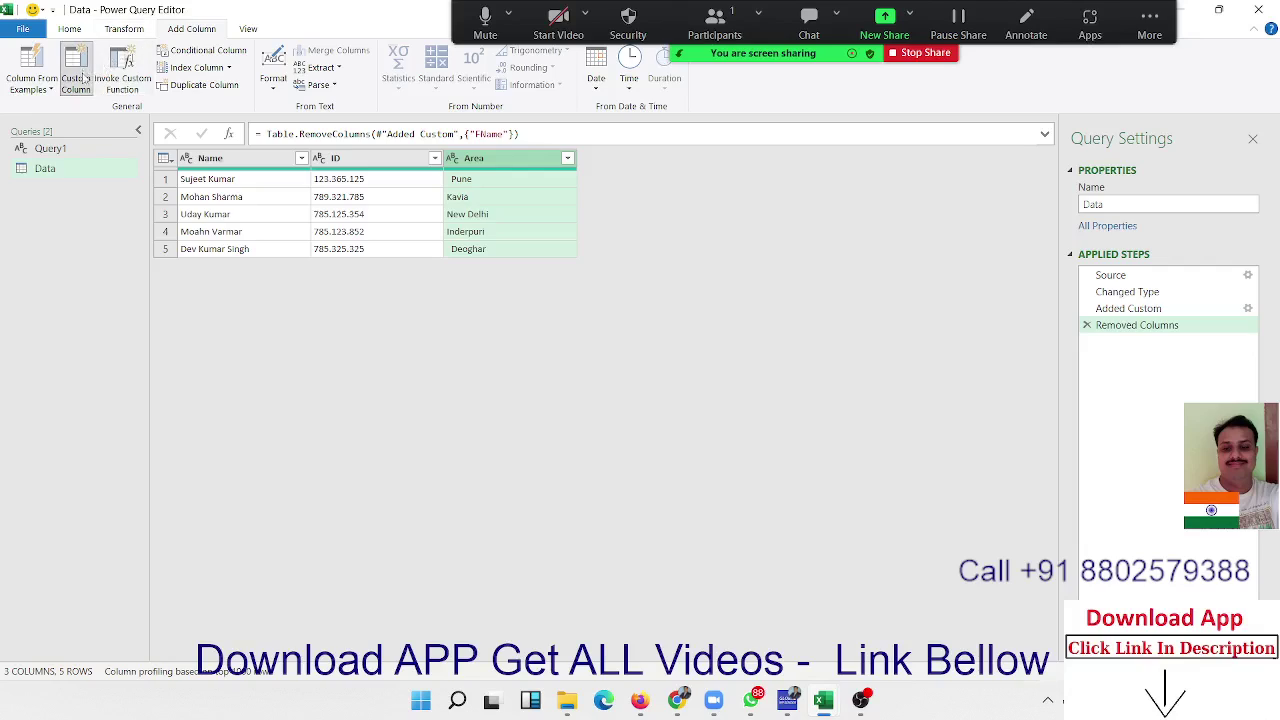
Add an FName column with Text.BeforeDelimiter([Name], " ") to extract each first name.
left_click(80, 77)
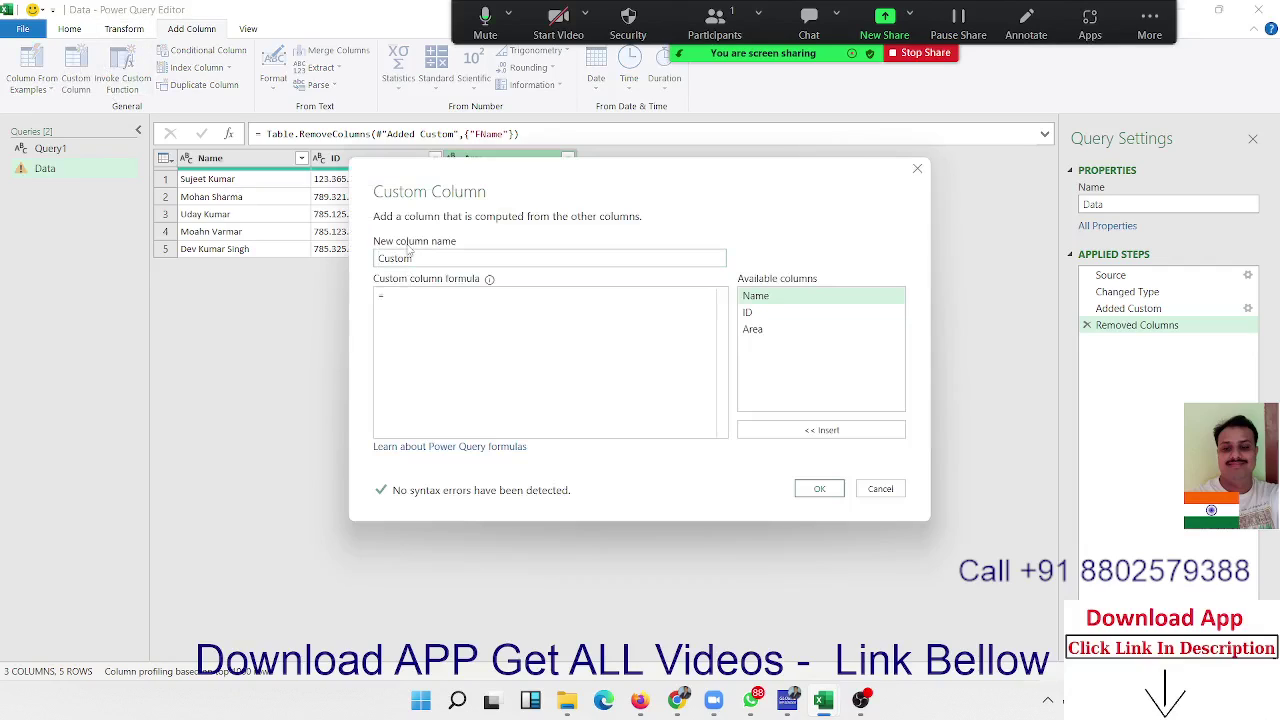
double_click(410, 264)
type("FName")
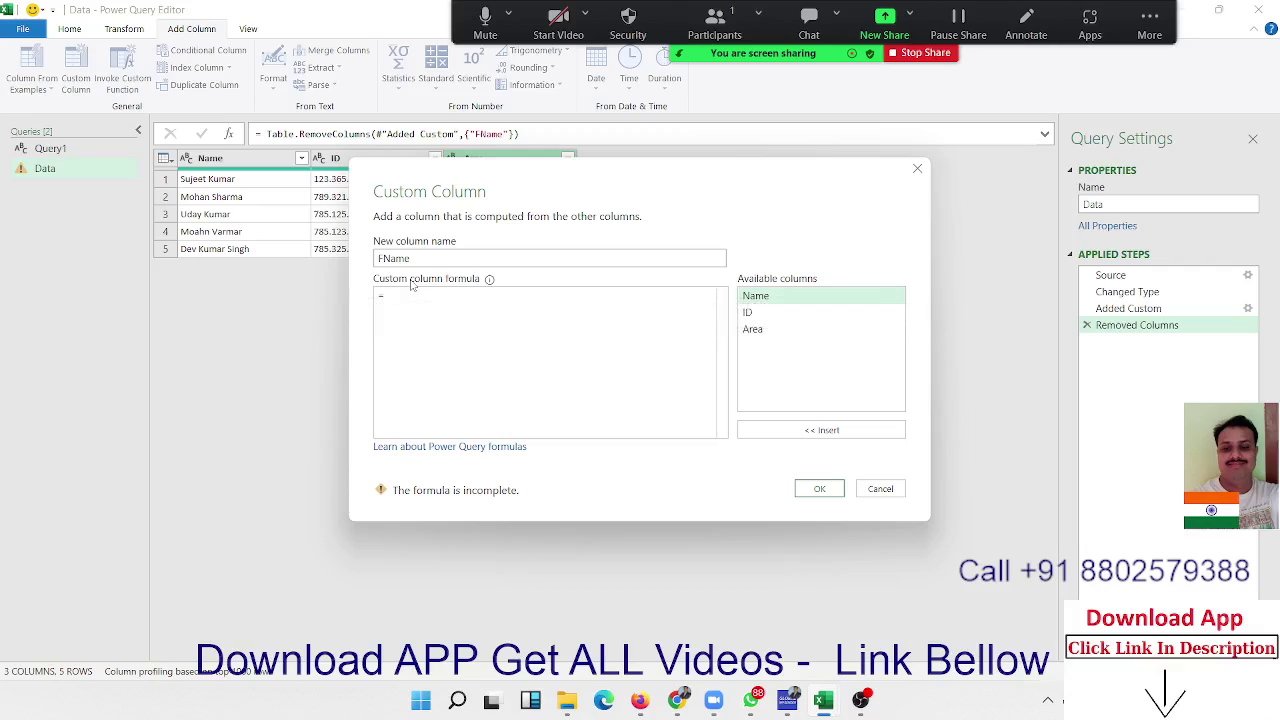
type("text")
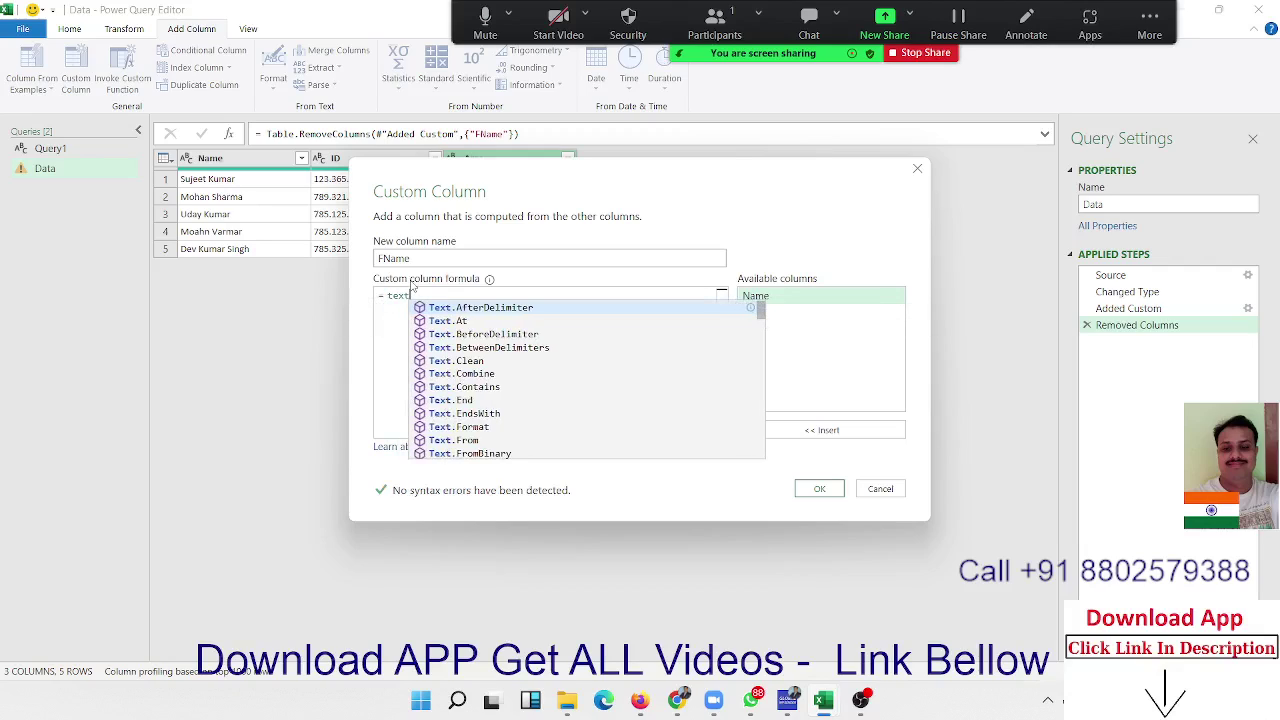
key("Down")
key("Down")
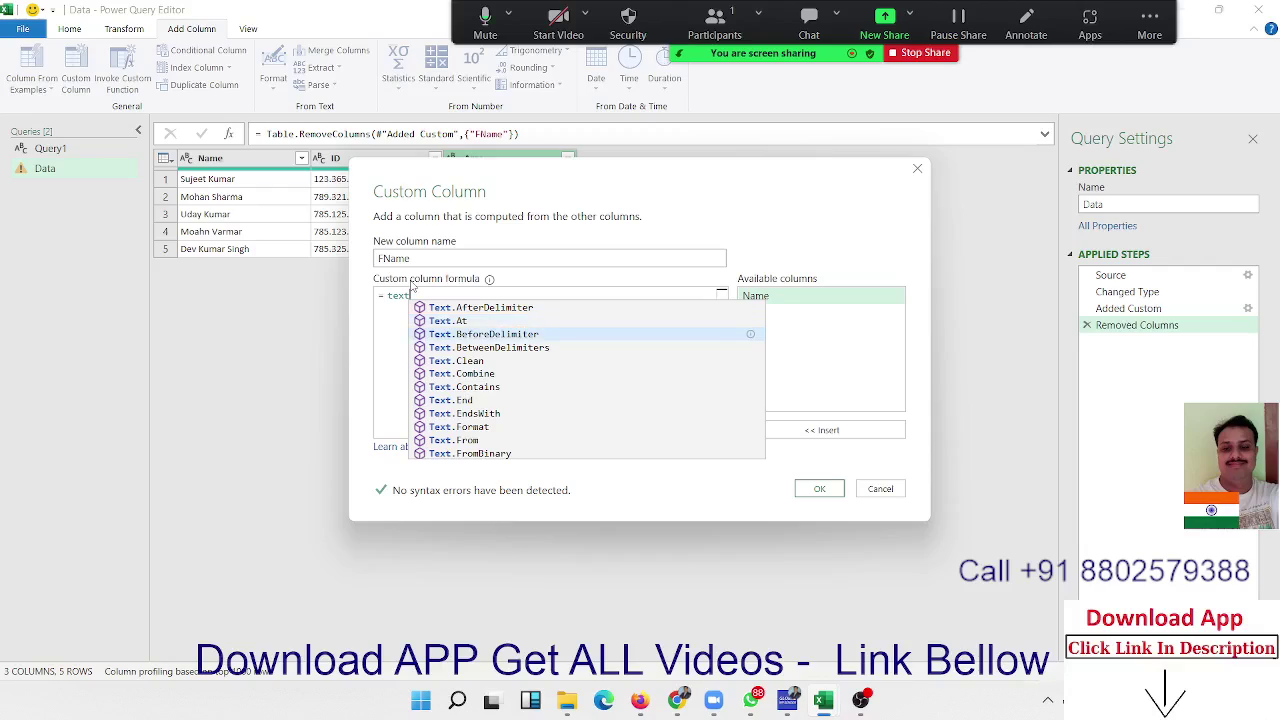
key("Tab")
type("(")
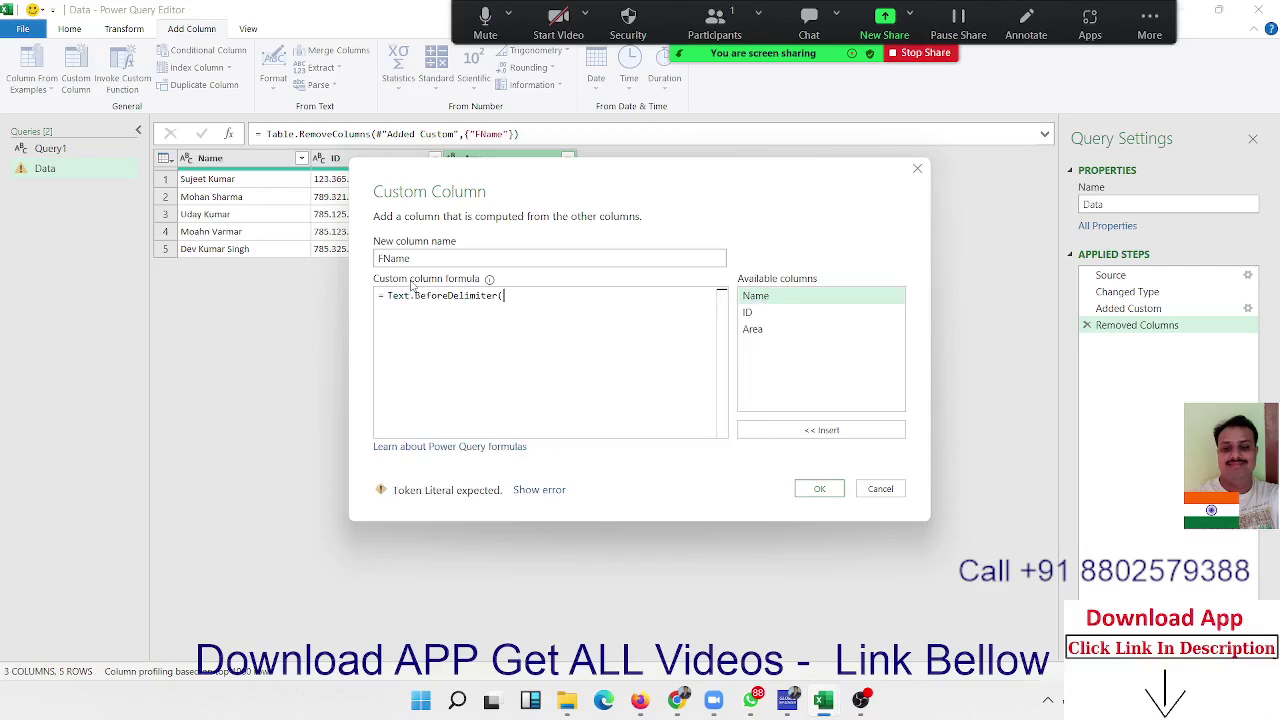
double_click(757, 304)
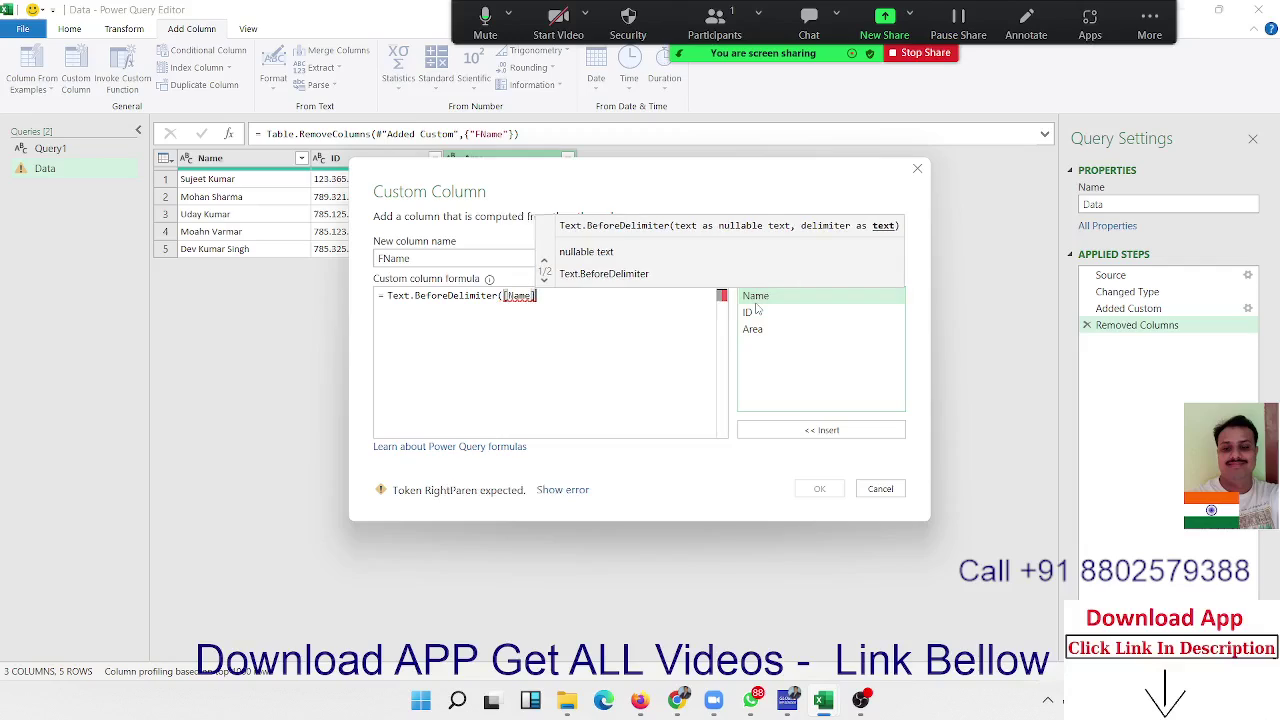
type(",\"")
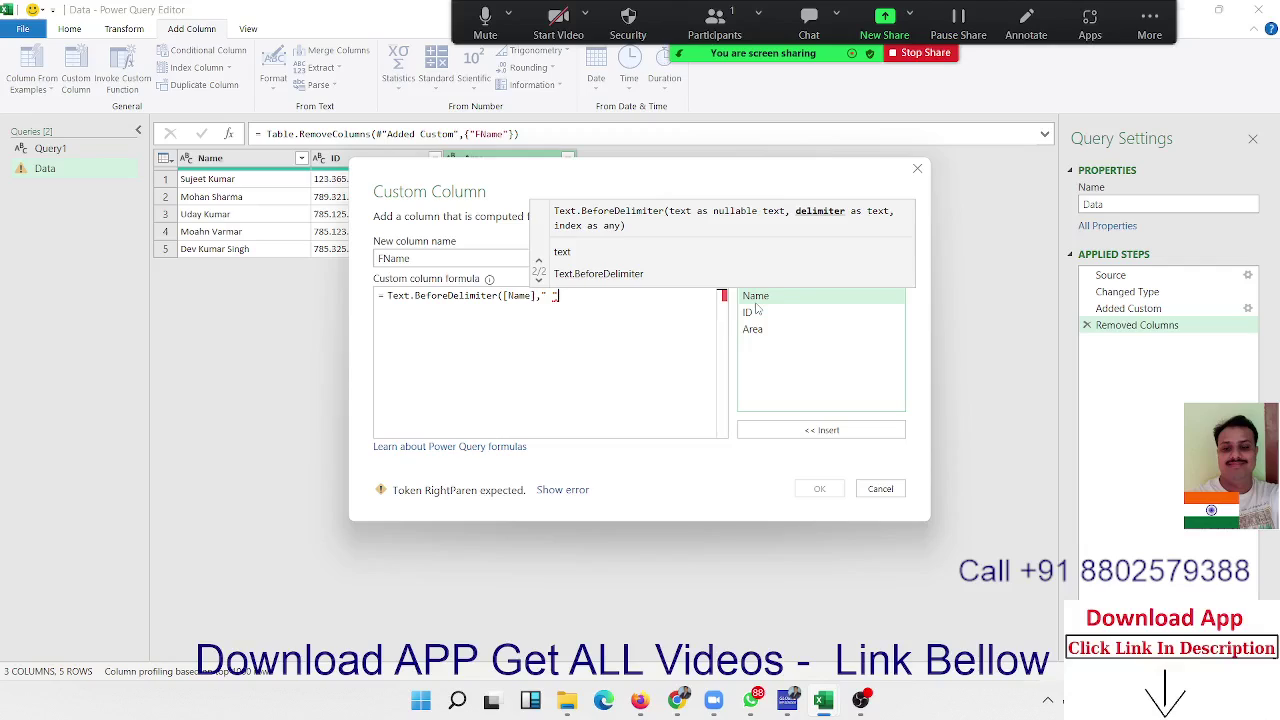
type(" \")")
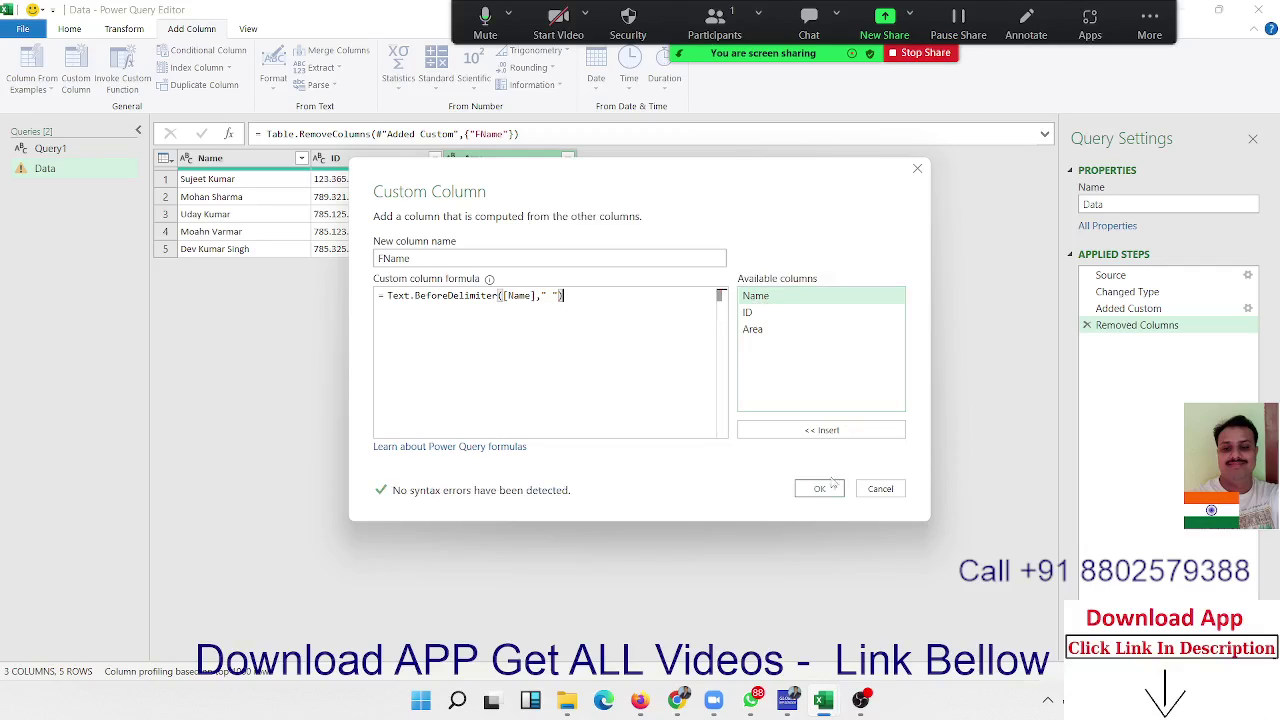
left_click(820, 489)
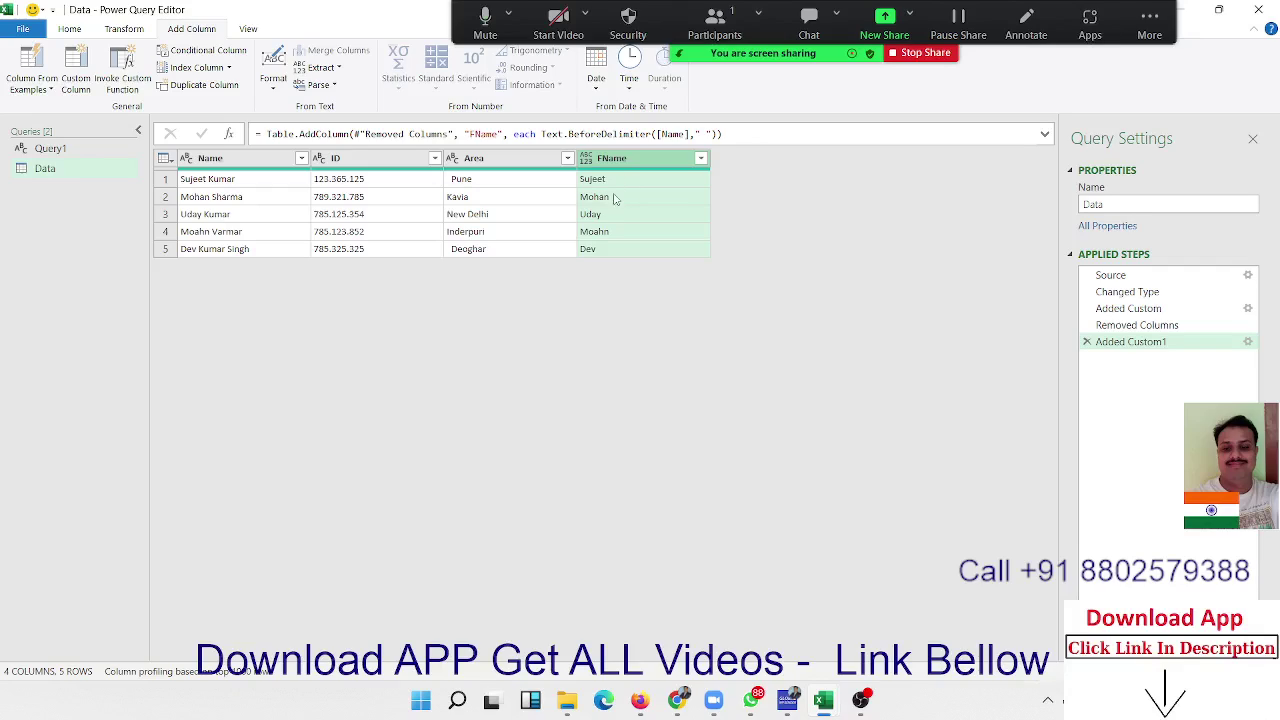
Define a custom column LName with the formula Text.AfterDelimiter([Name], " ").
left_click(82, 62)
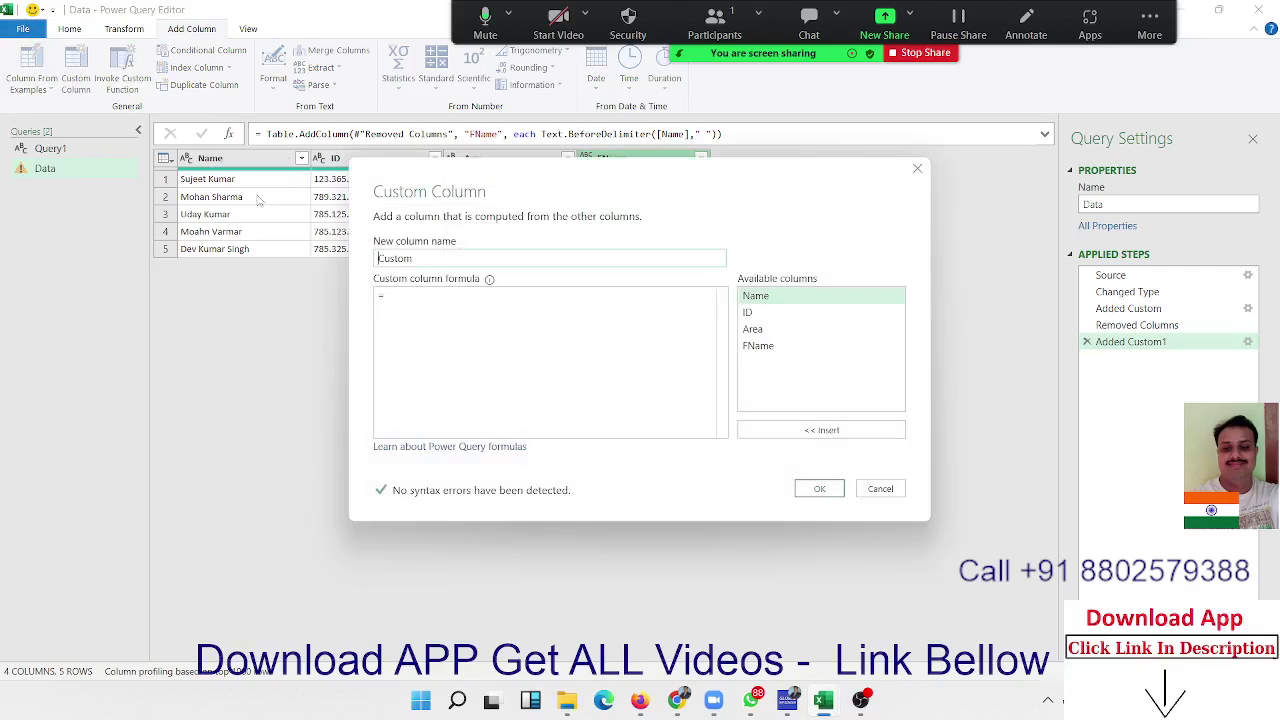
double_click(381, 257)
type("L")
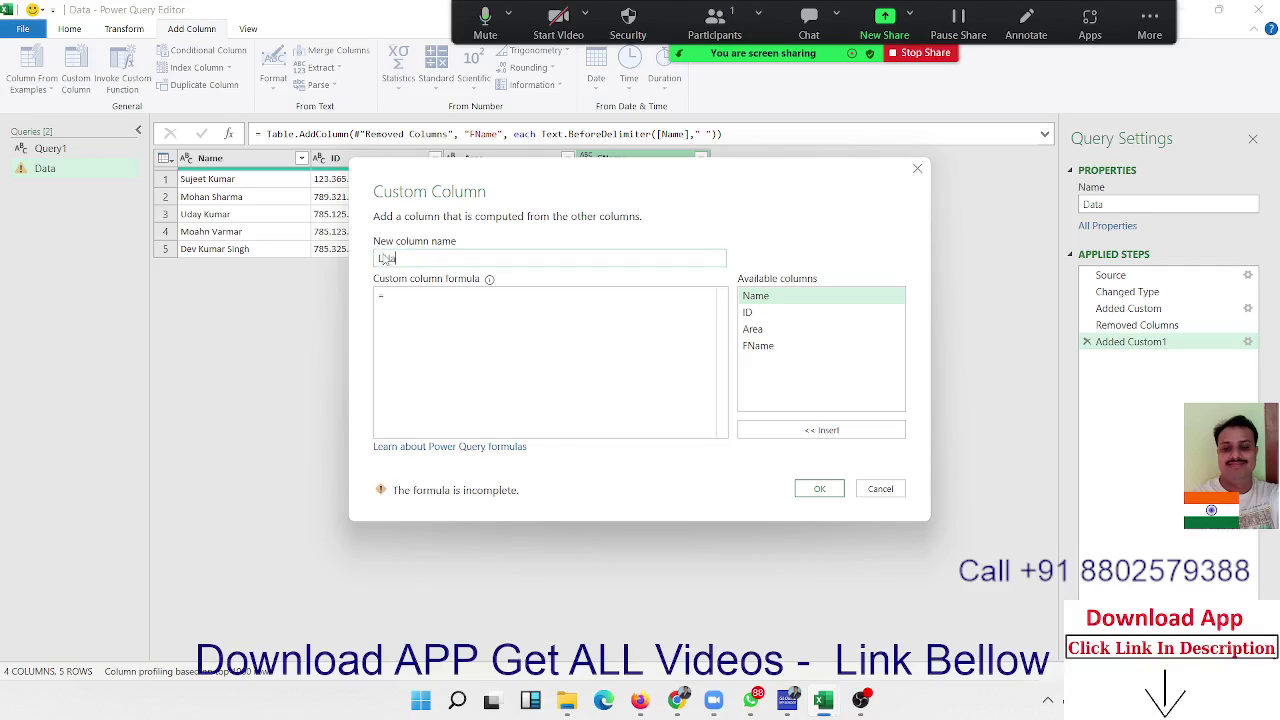
type("Name")
left_click(403, 297)
type("tex")
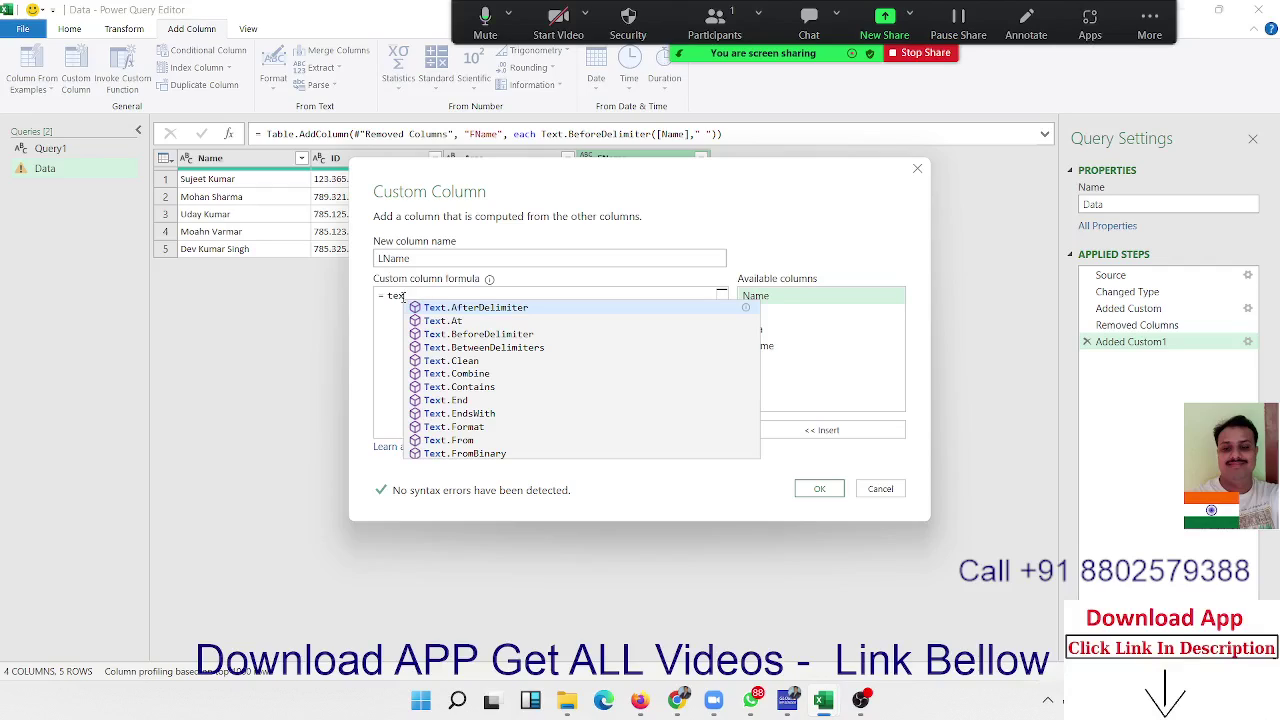
key("Tab")
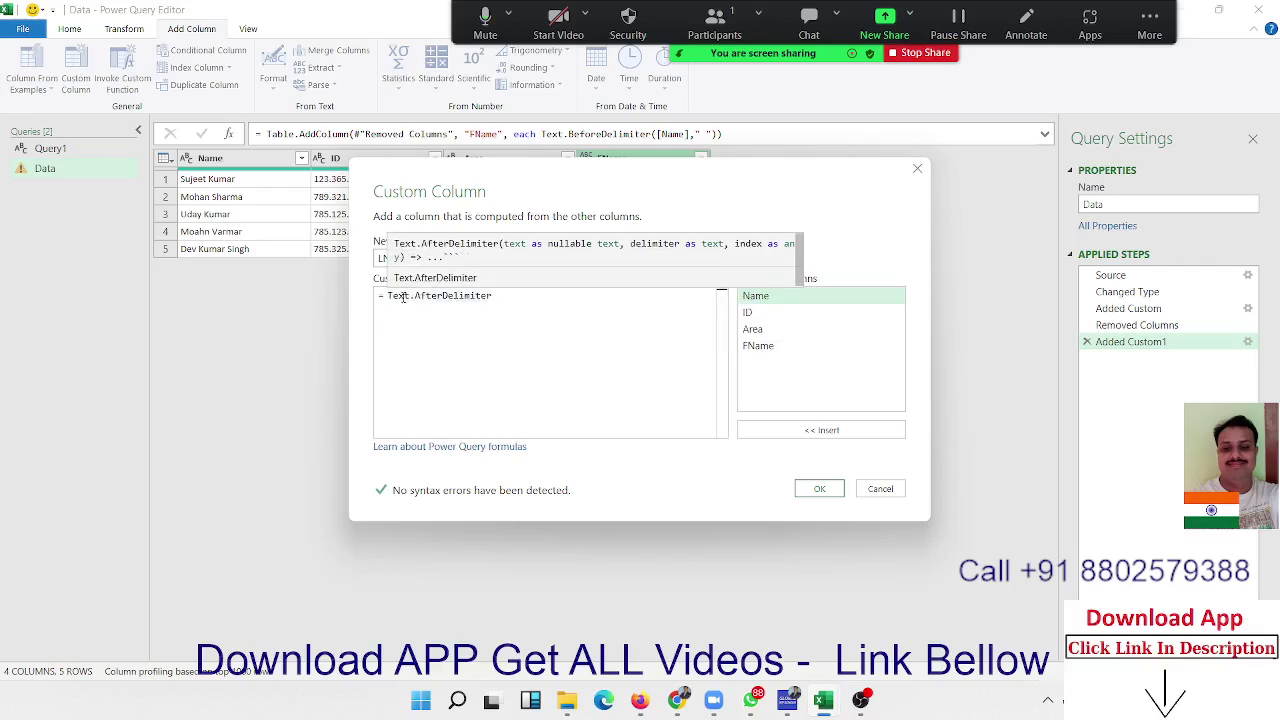
type("(")
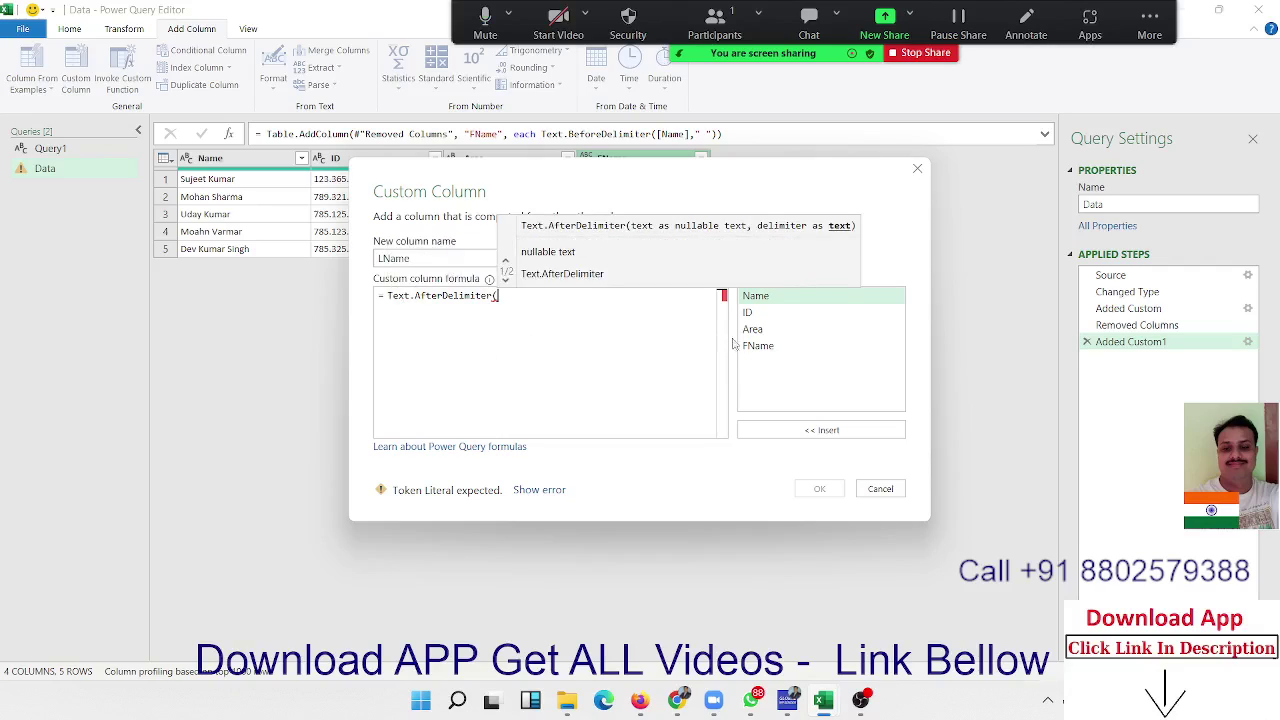
double_click(752, 302)
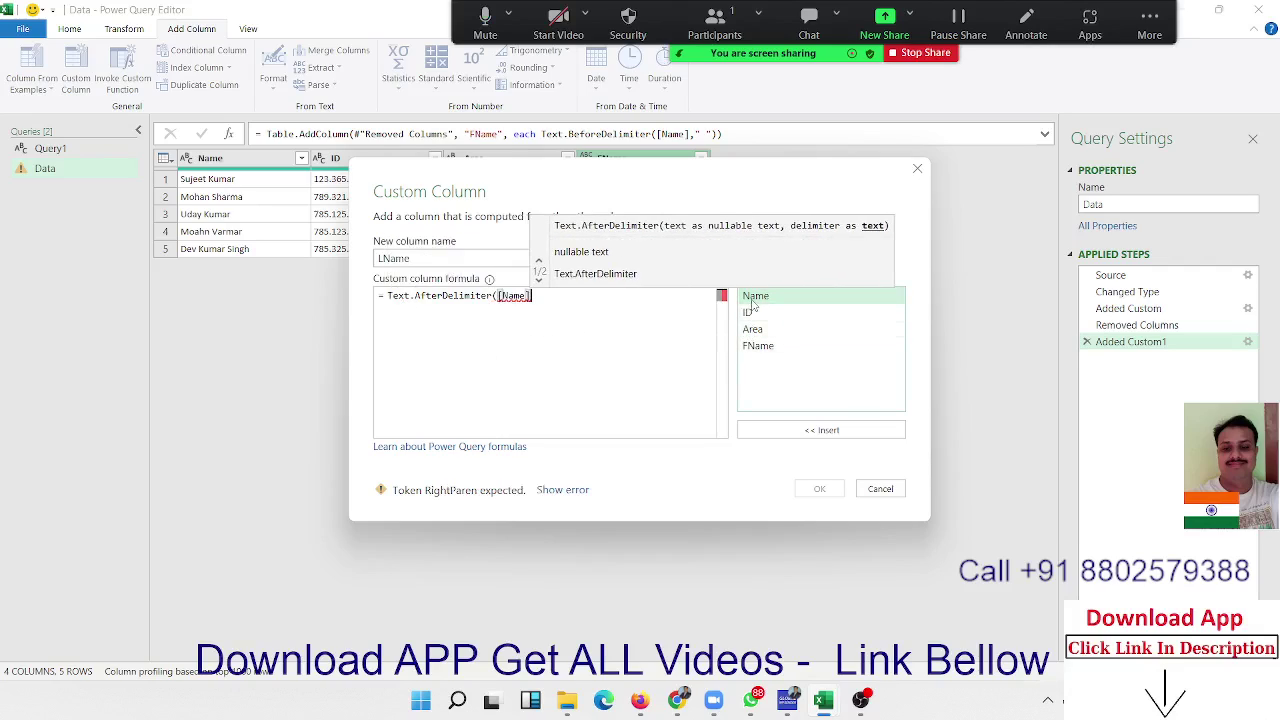
type(",")
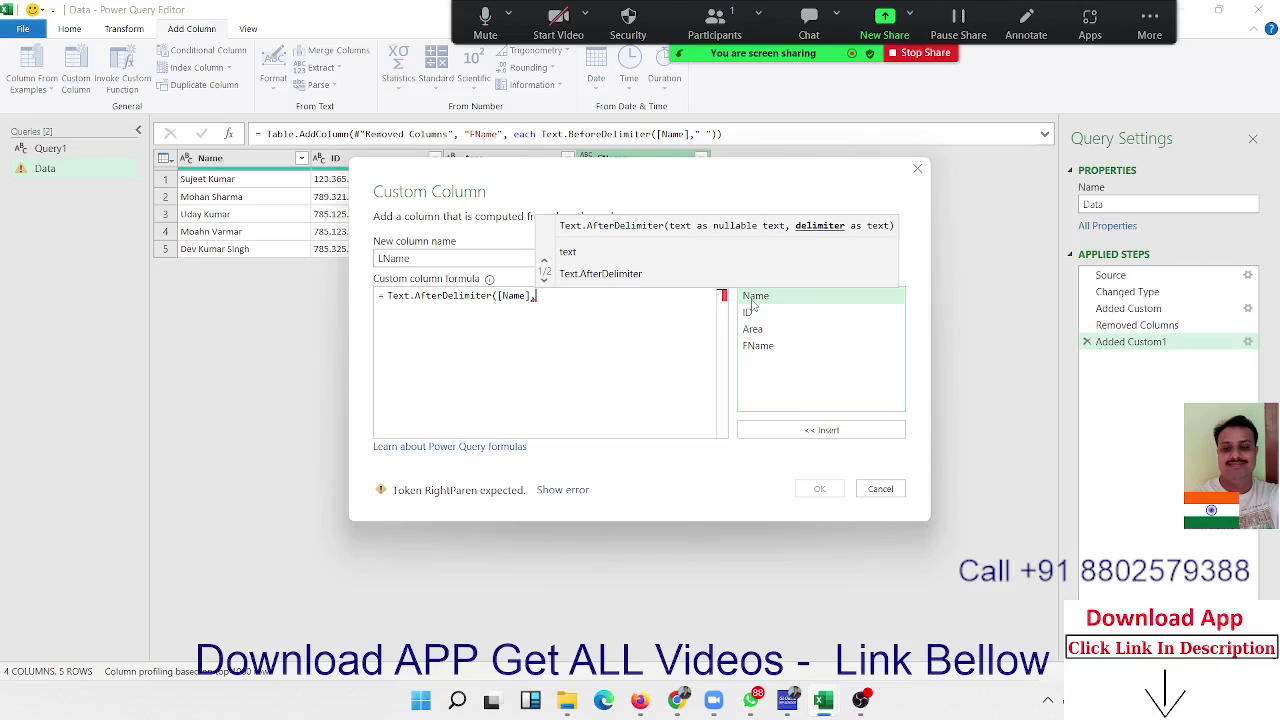
type("\" \"")
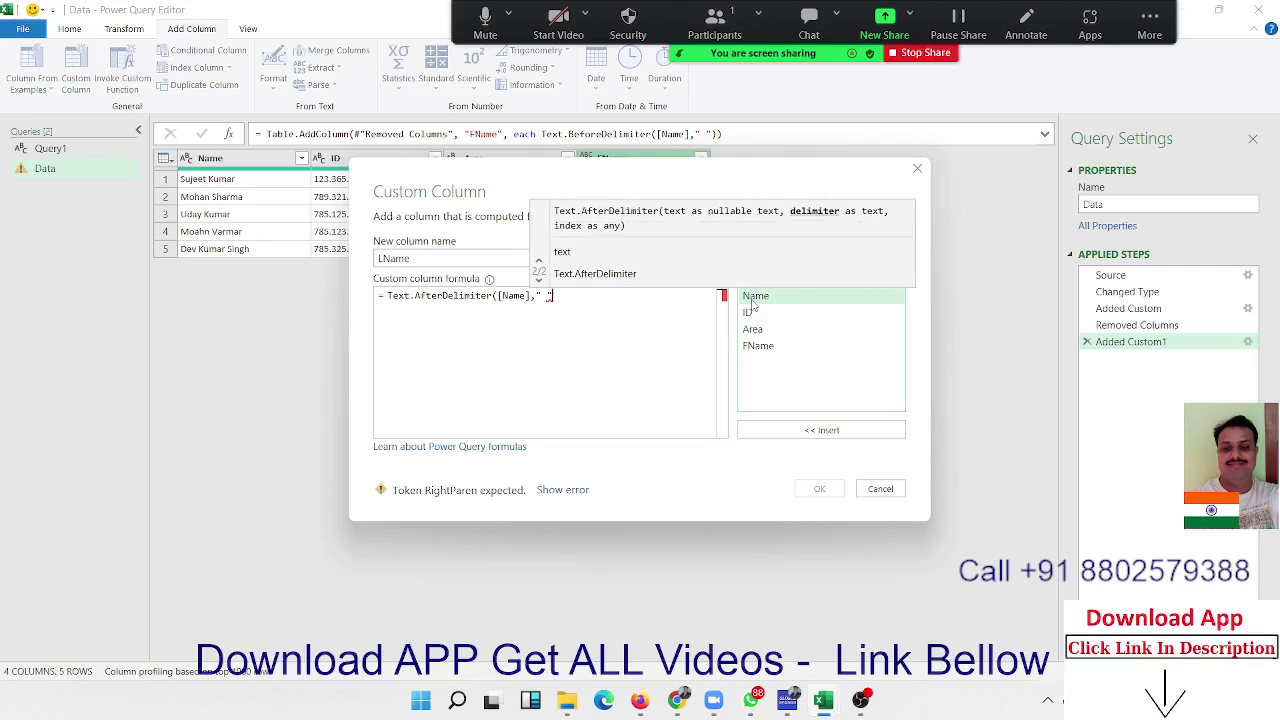
type(")")
key("Return")
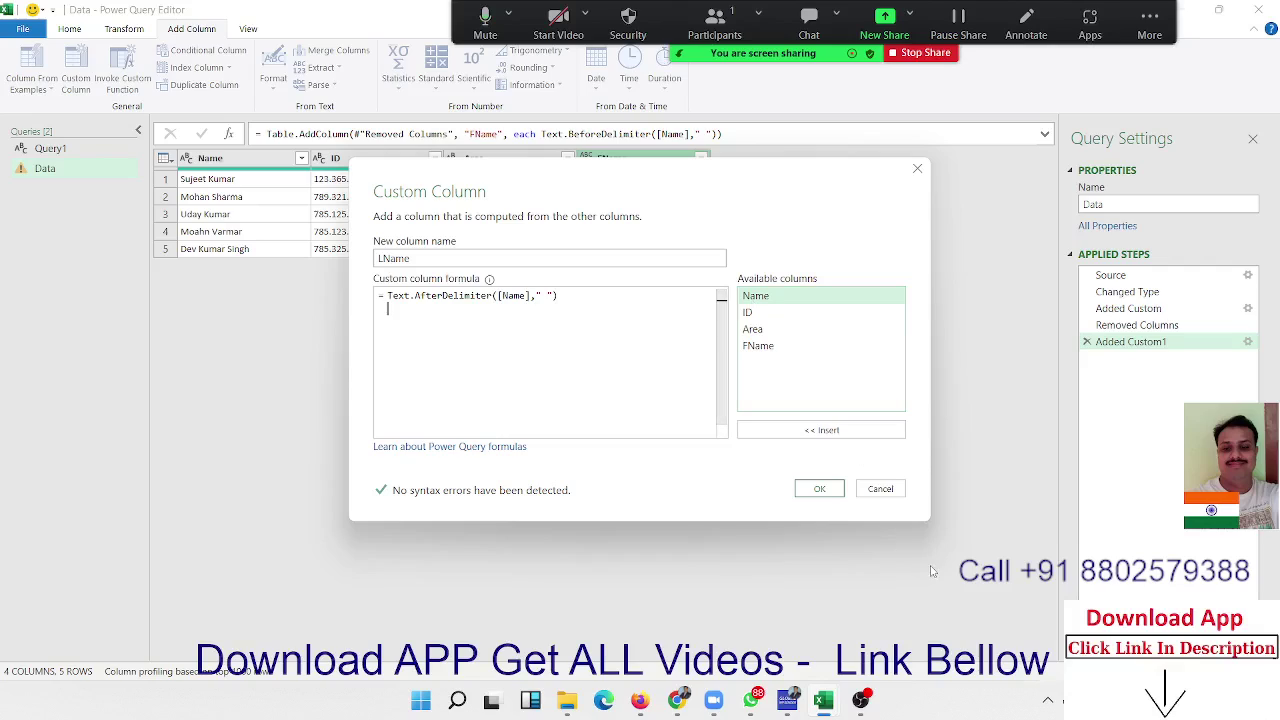
Add LName, try an index argument of 1 in its formula, then revert to the original.
left_click(820, 489)
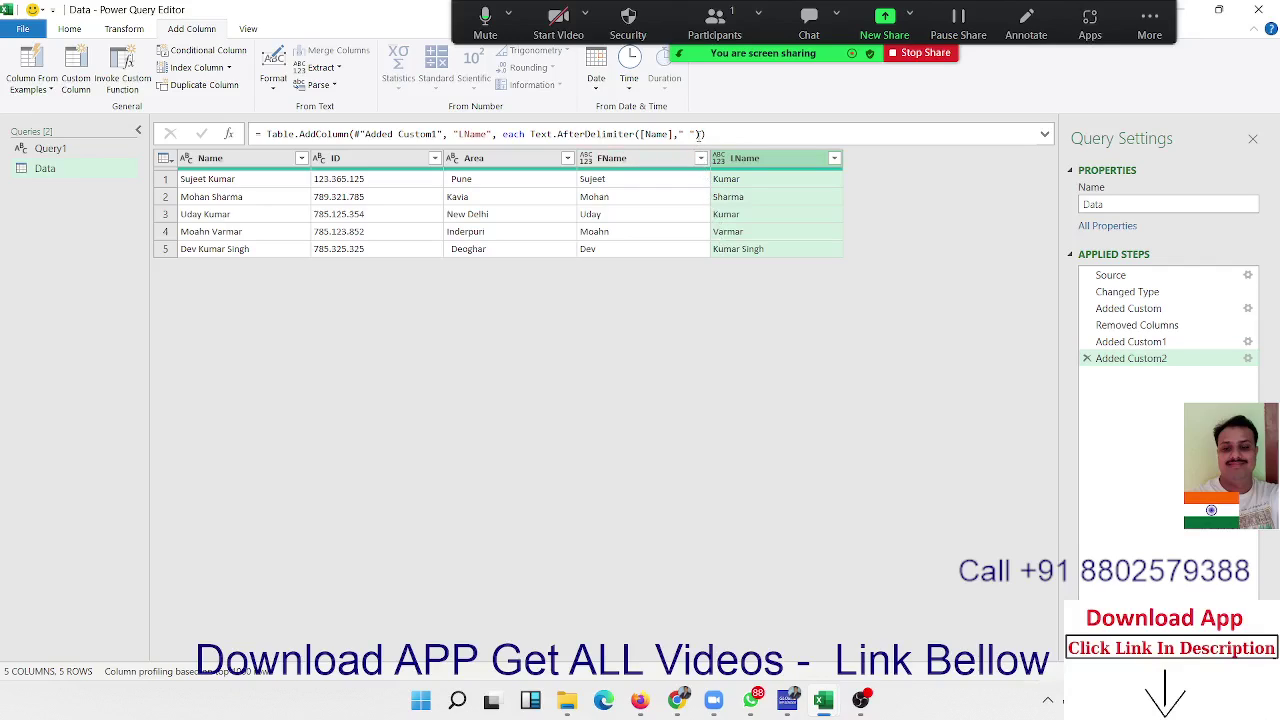
left_click(697, 134)
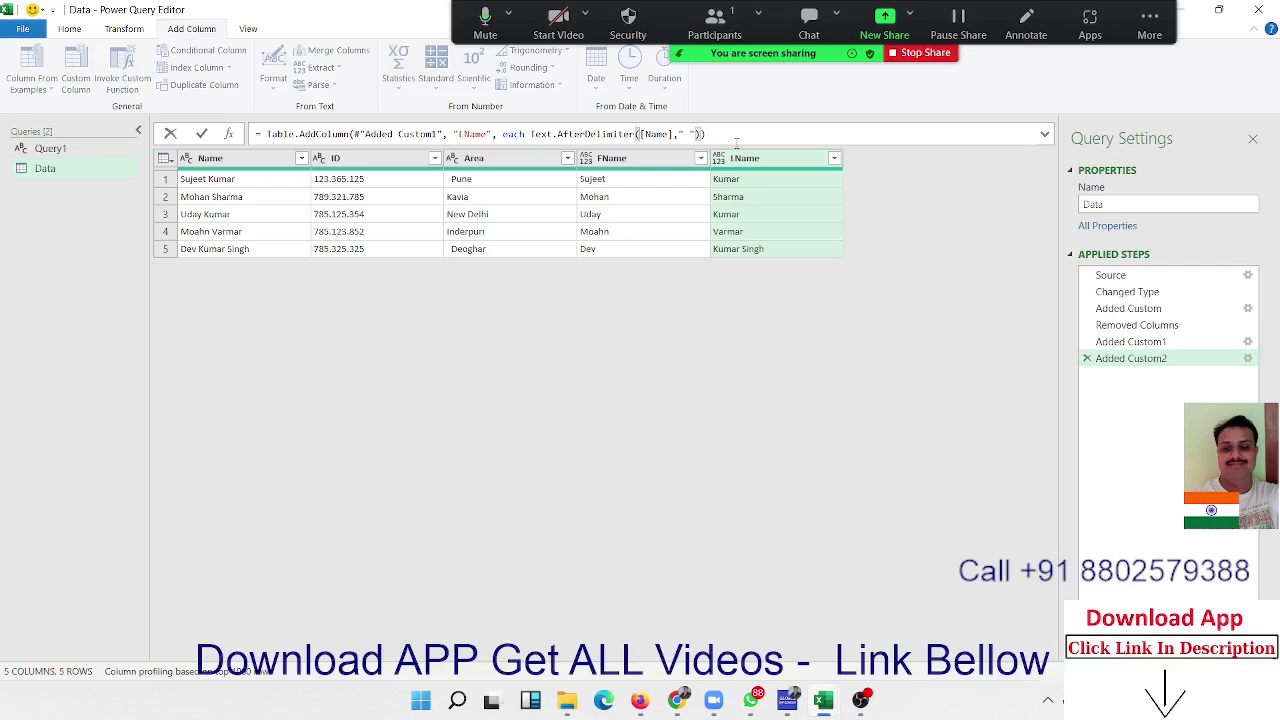
type(",")
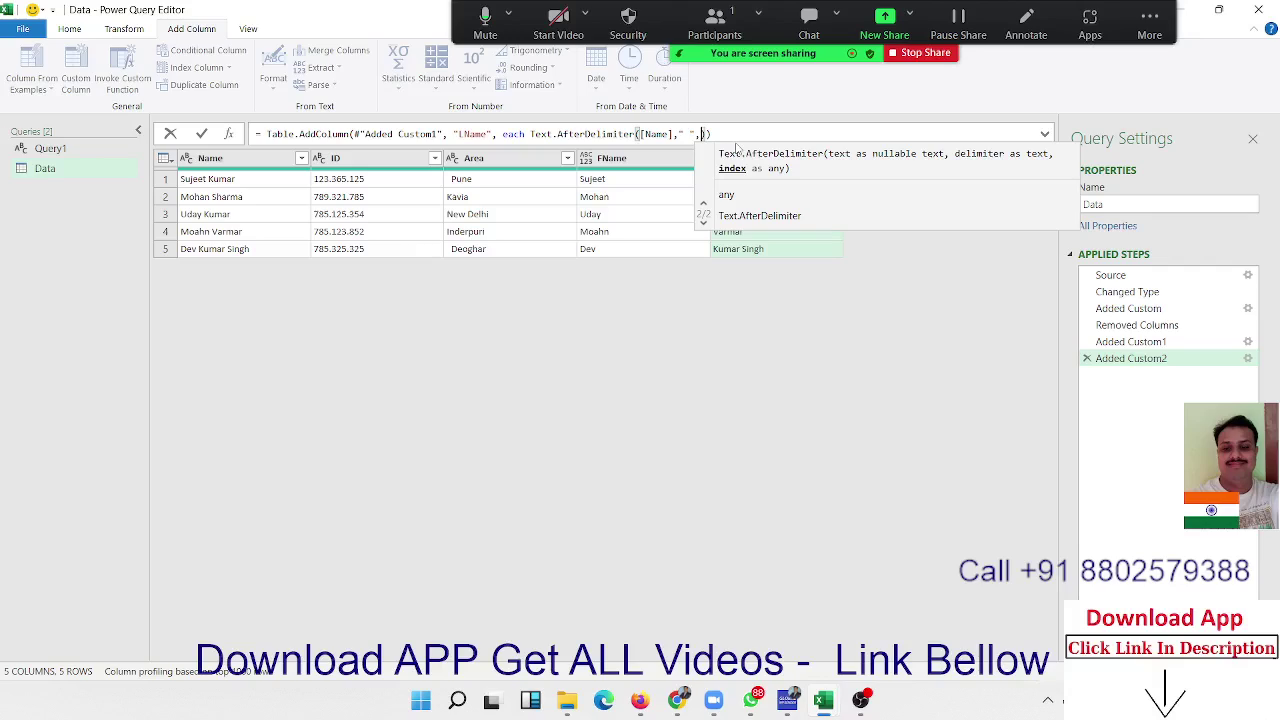
type("1")
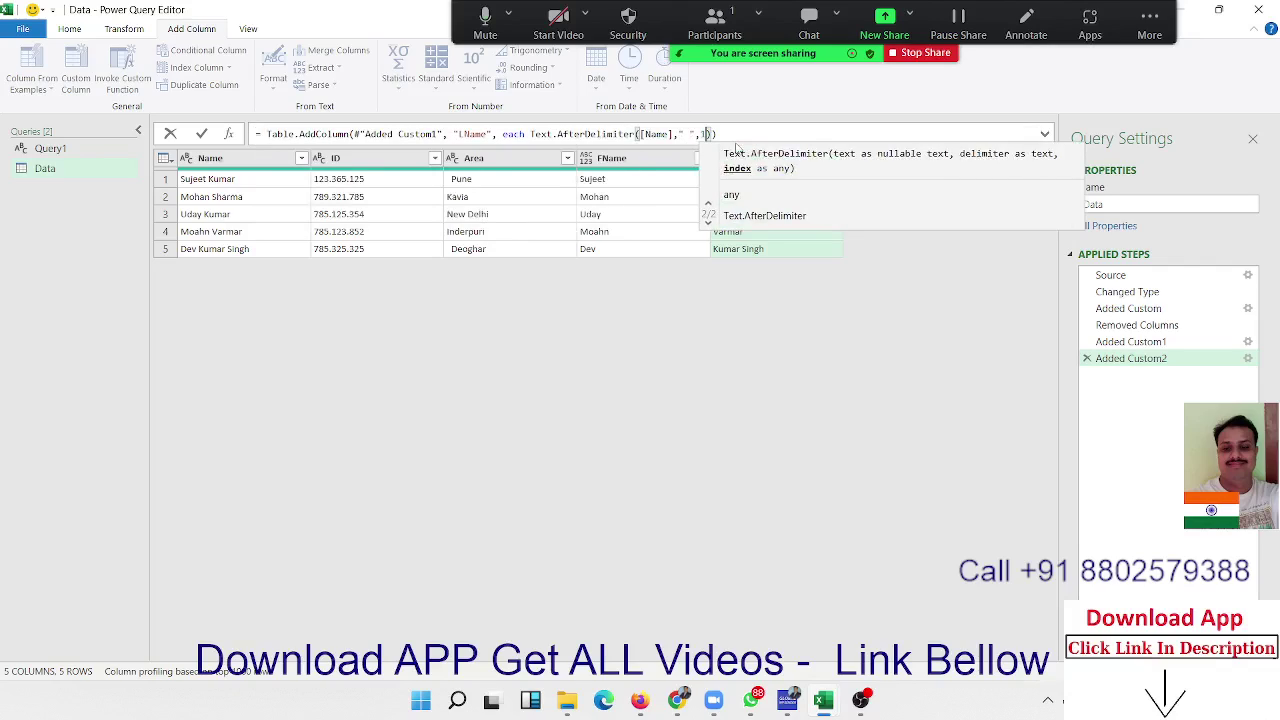
key("Return")
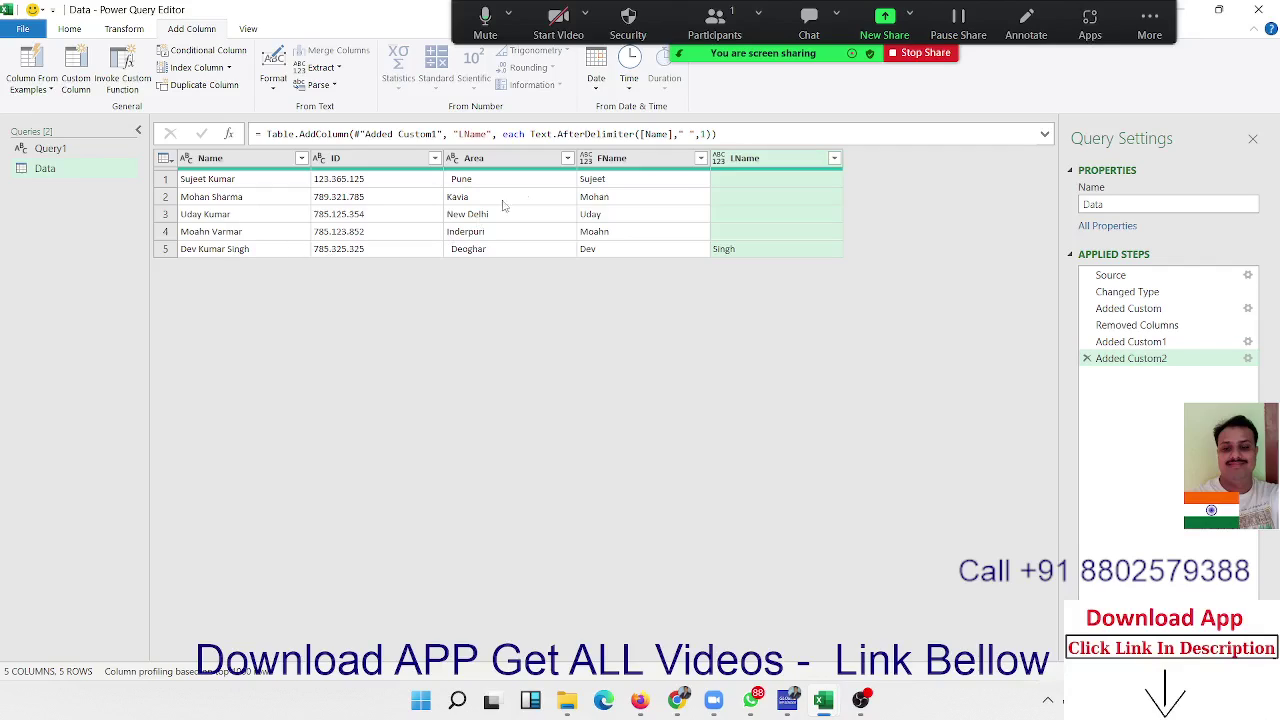
left_click(700, 134)
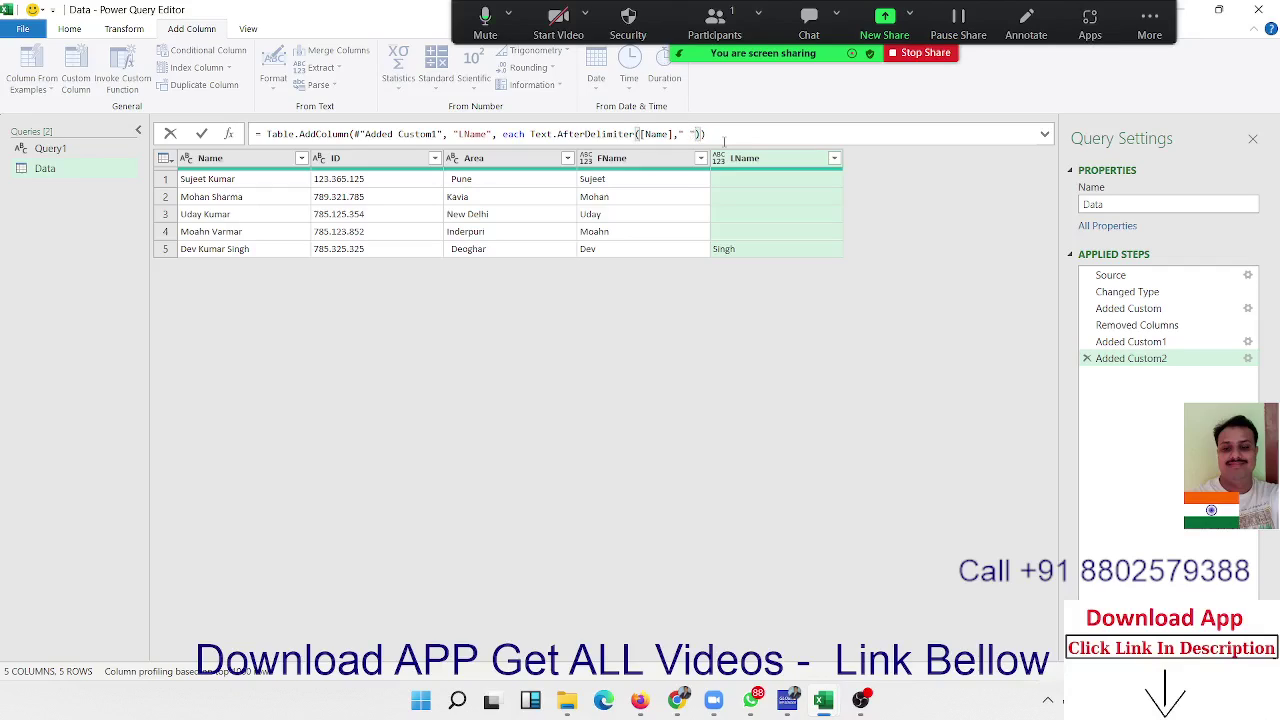
key("Return")
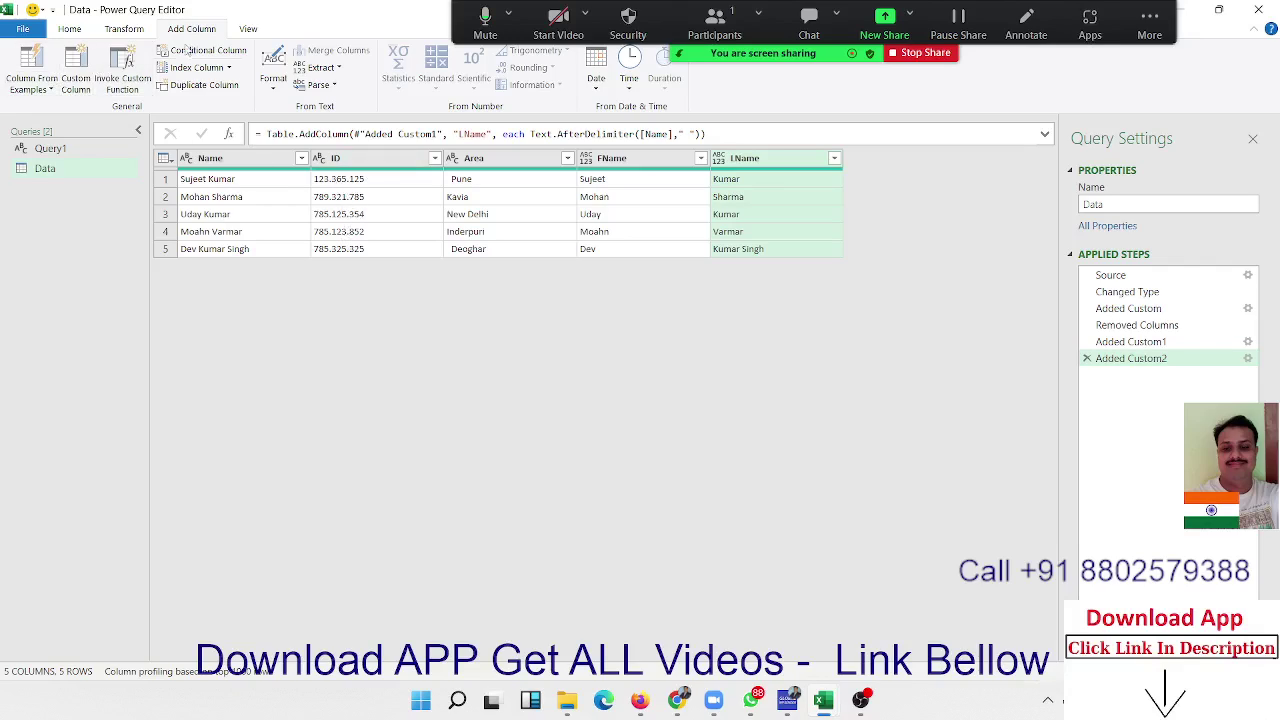
Add an ID3 column using Text.BetweenDelimiters([ID], ".", ".") to get each ID's middle segment.
left_click(77, 70)
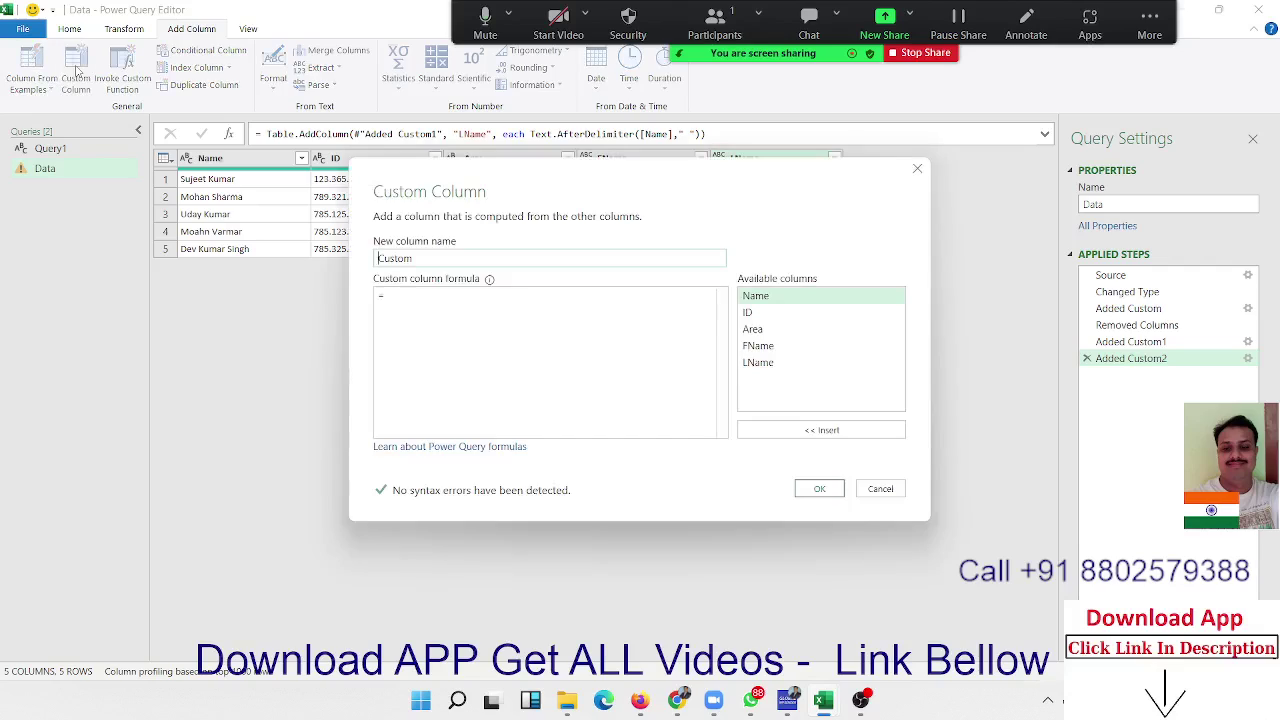
double_click(381, 258)
type("ID")
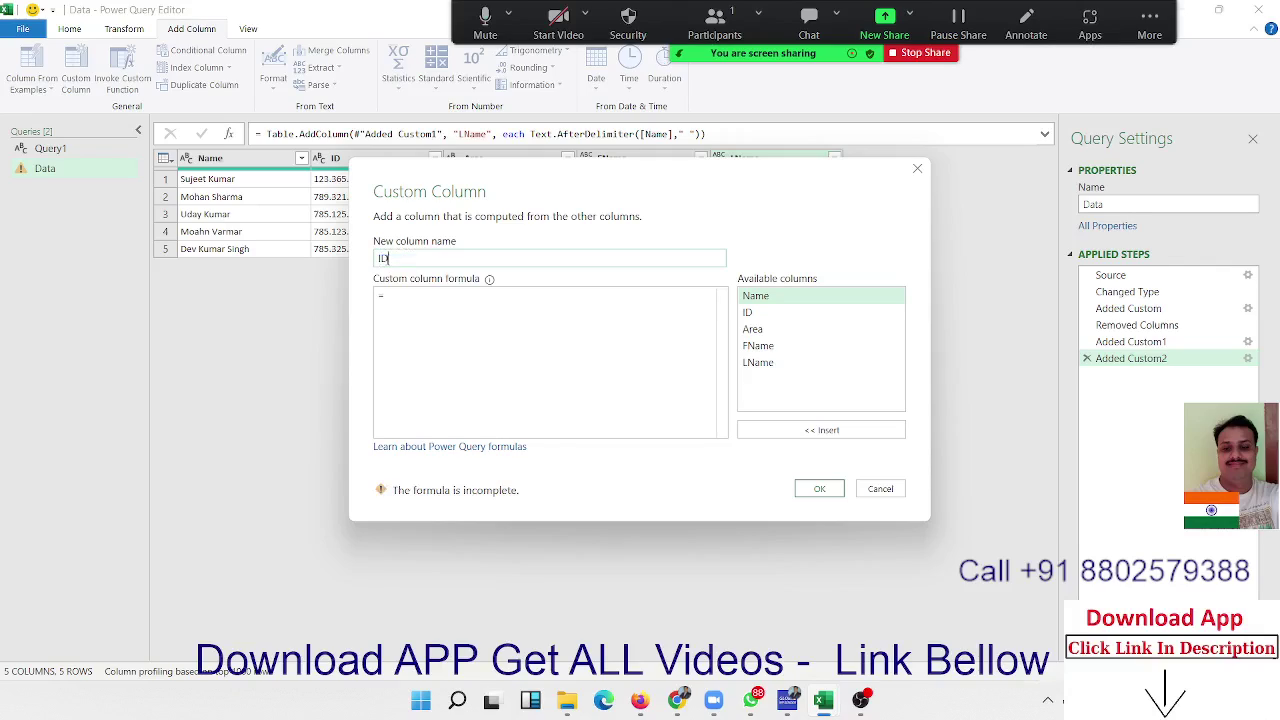
type("3")
left_click(412, 303)
type("tex")
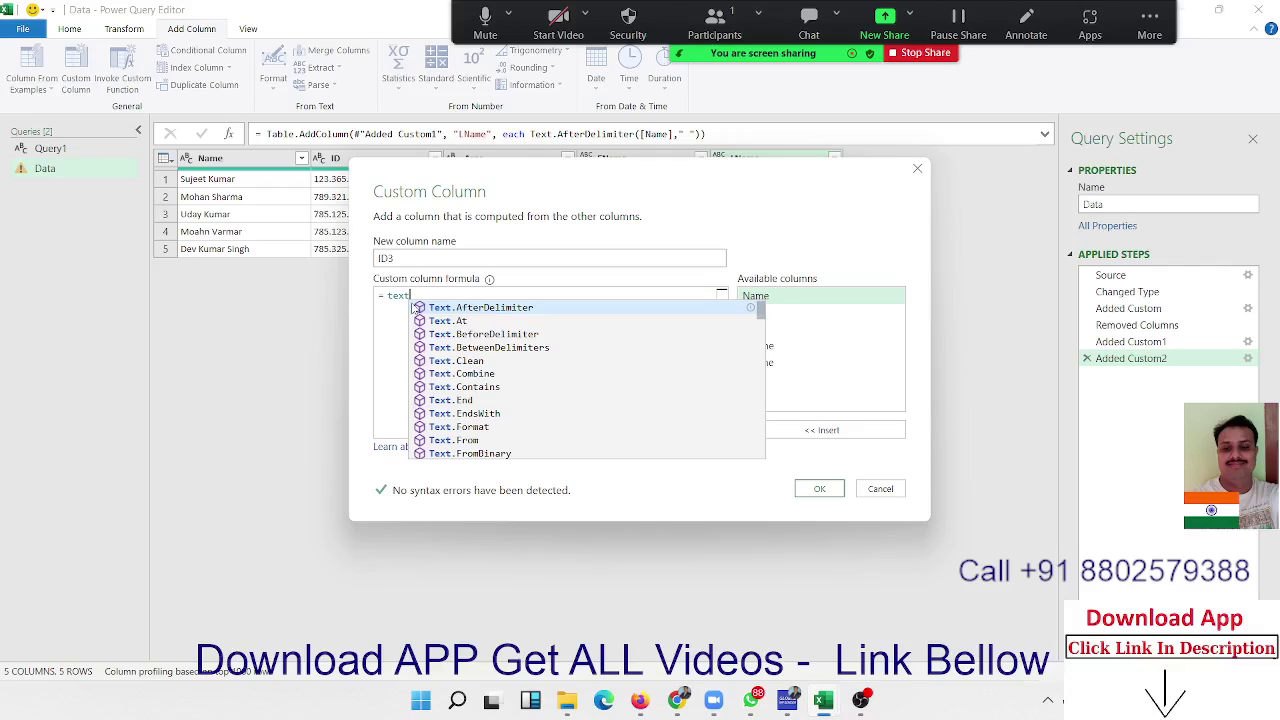
type("t")
key("Down")
key("Down")
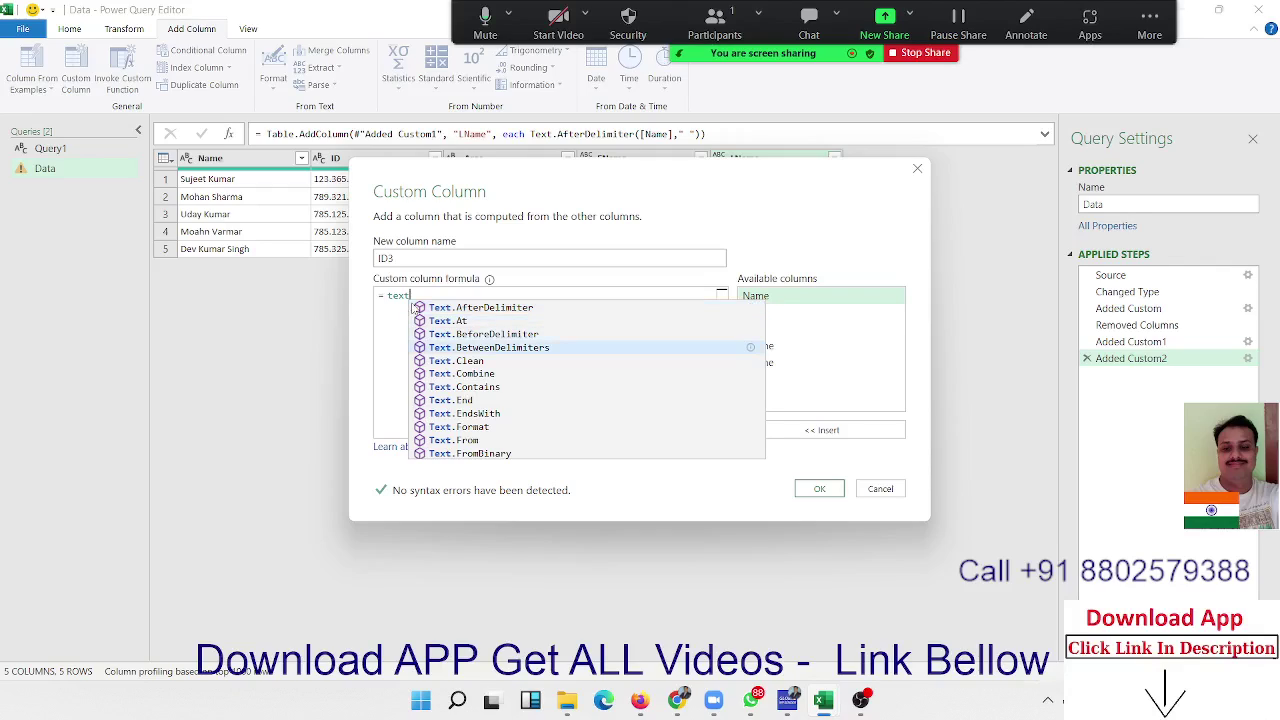
key("Tab")
type("(")
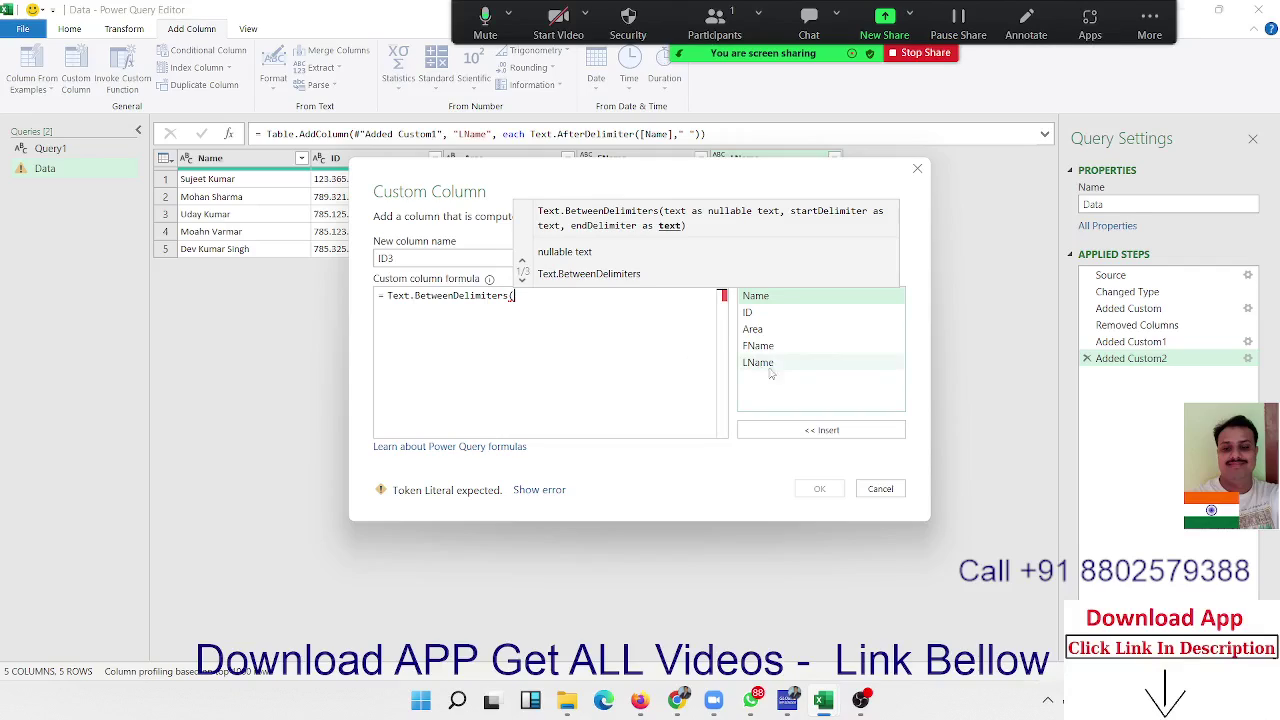
double_click(767, 314)
type(",")
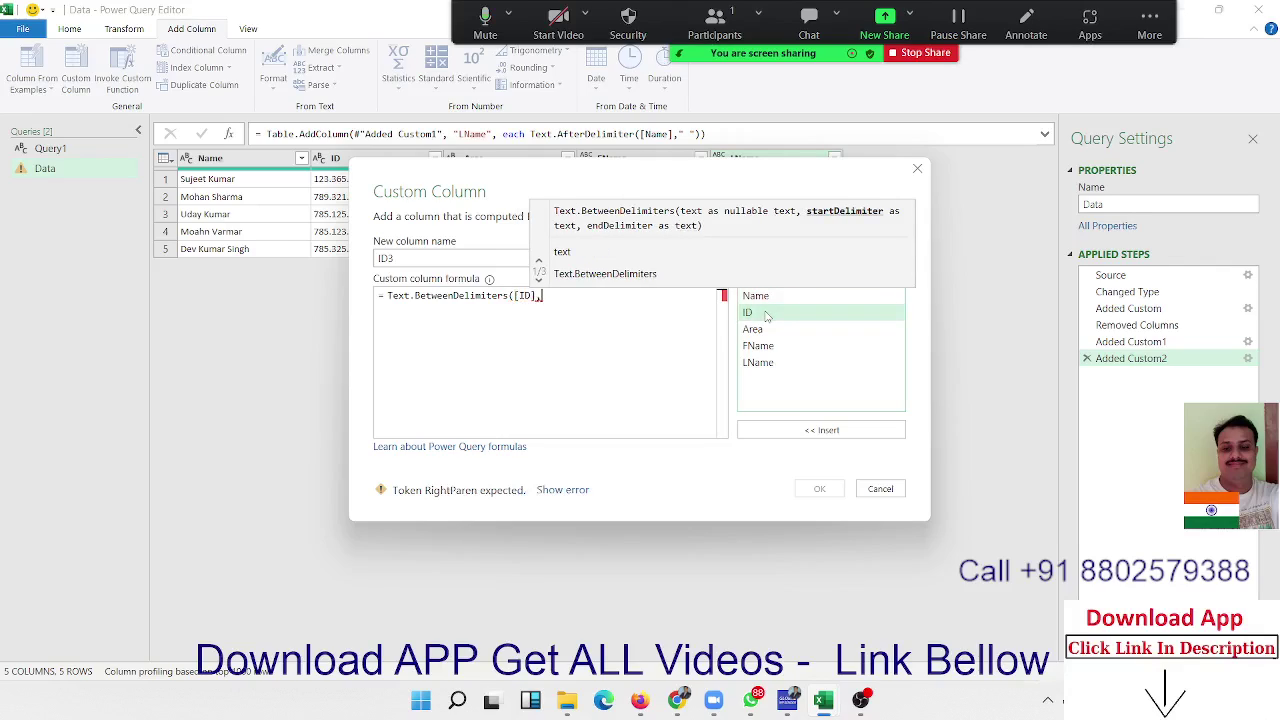
type("\"")
type(".")
type(",\"")
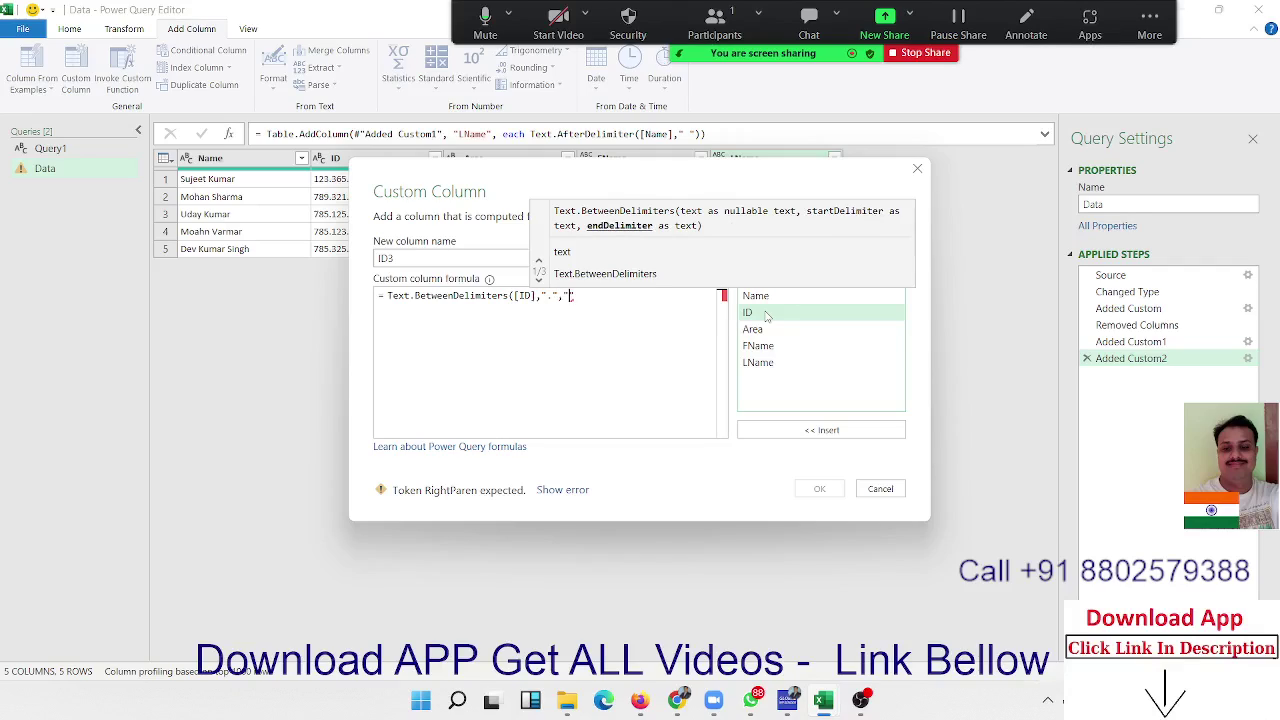
type(".\"")
type(")")
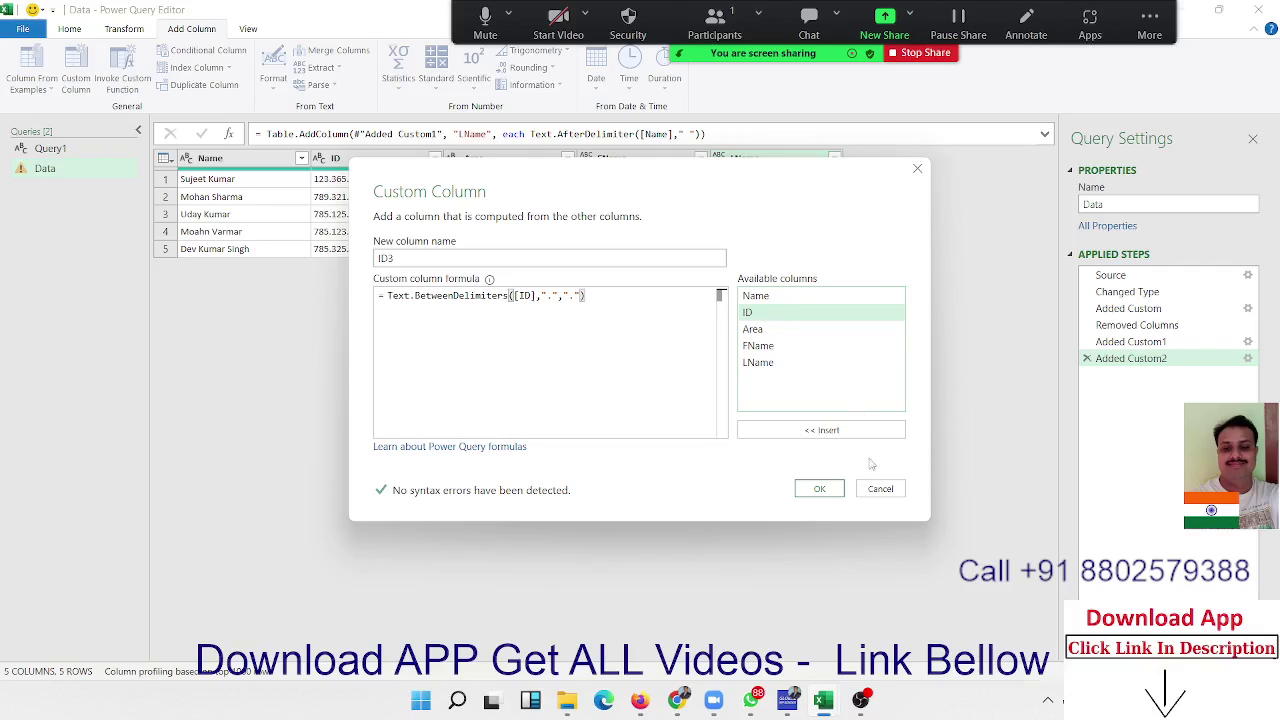
left_click(819, 489)
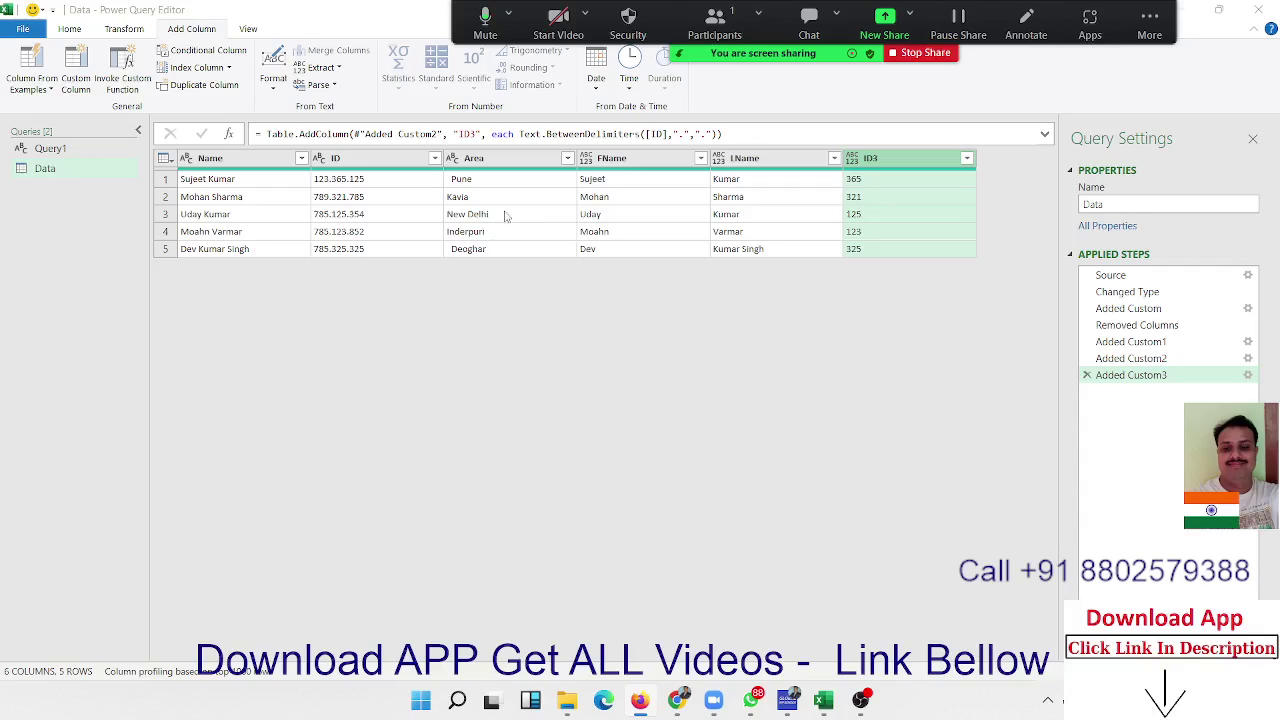
Select the Area column and begin a new custom column.
left_click(488, 168)
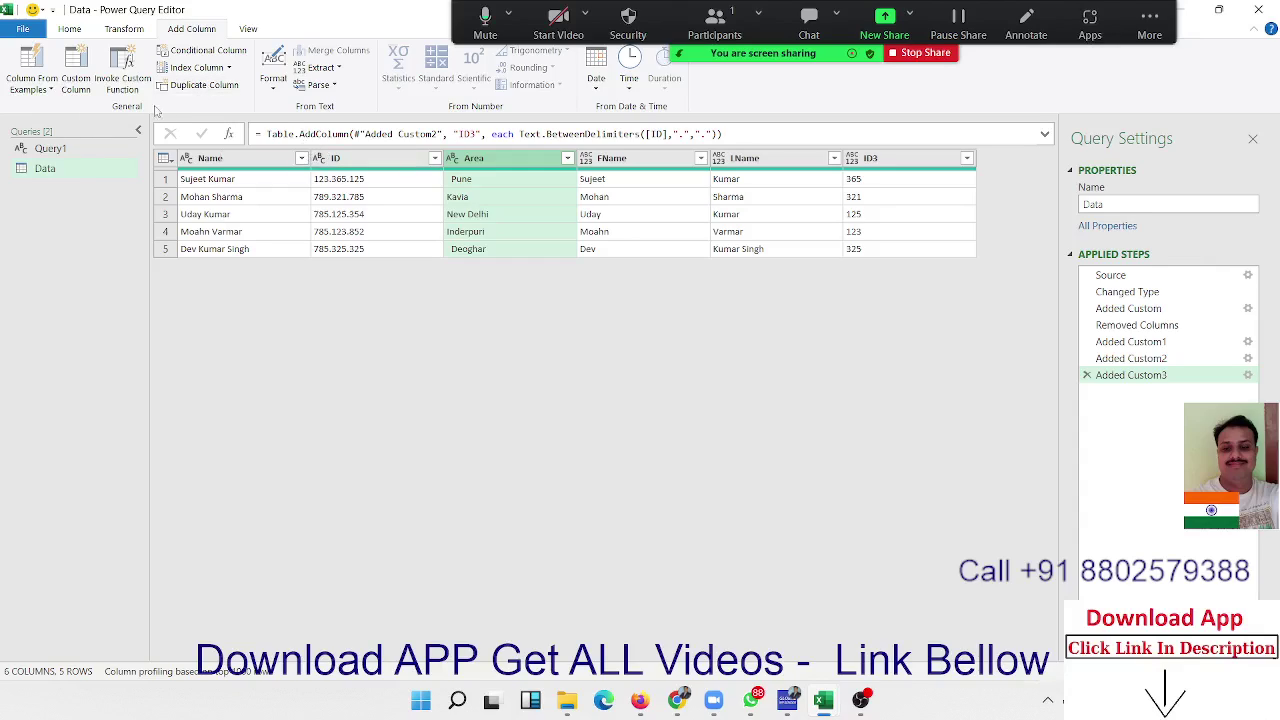
left_click(91, 91)
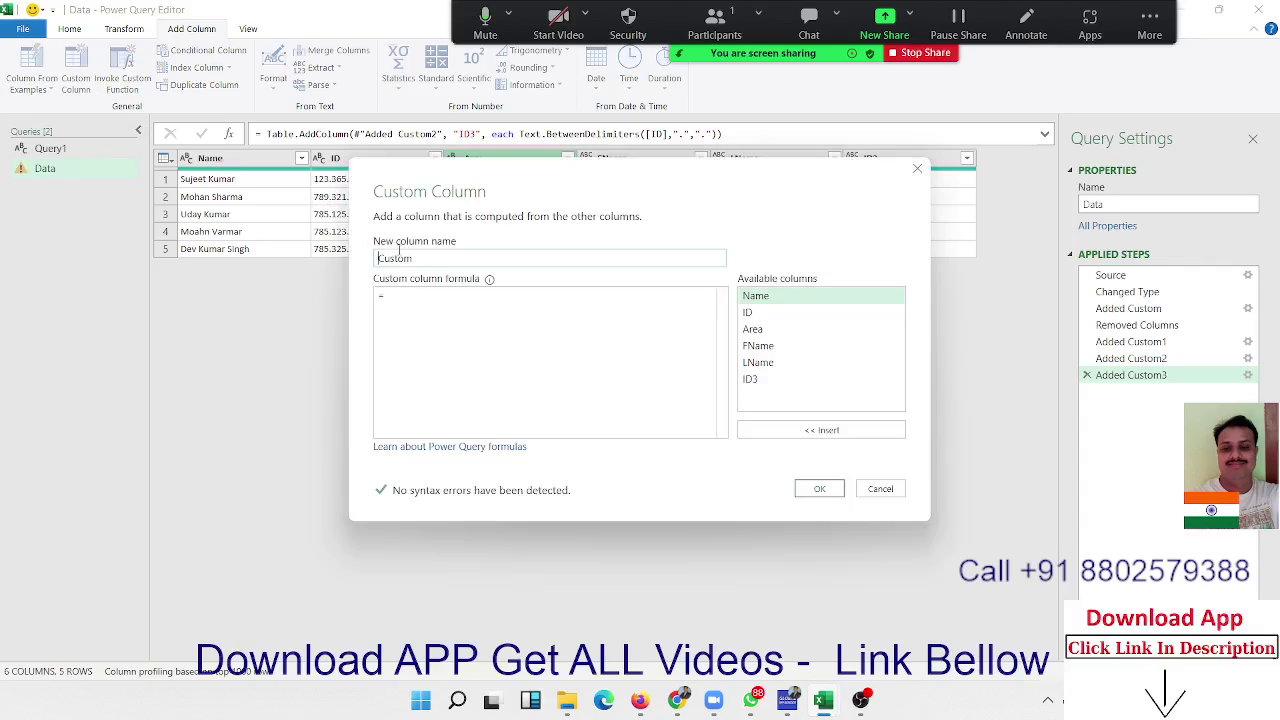
Name the column CLDI and start its formula with Text.Clean.
double_click(400, 258)
type("CLD")
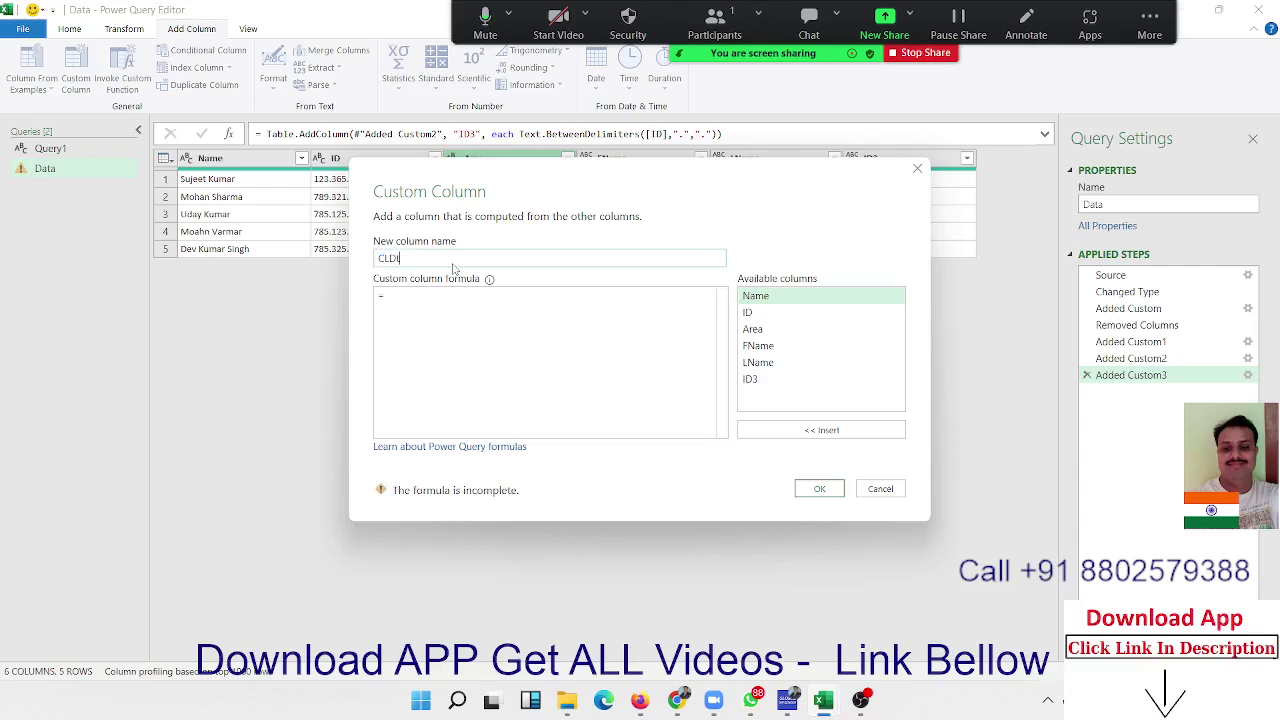
left_click(444, 295)
type("[")
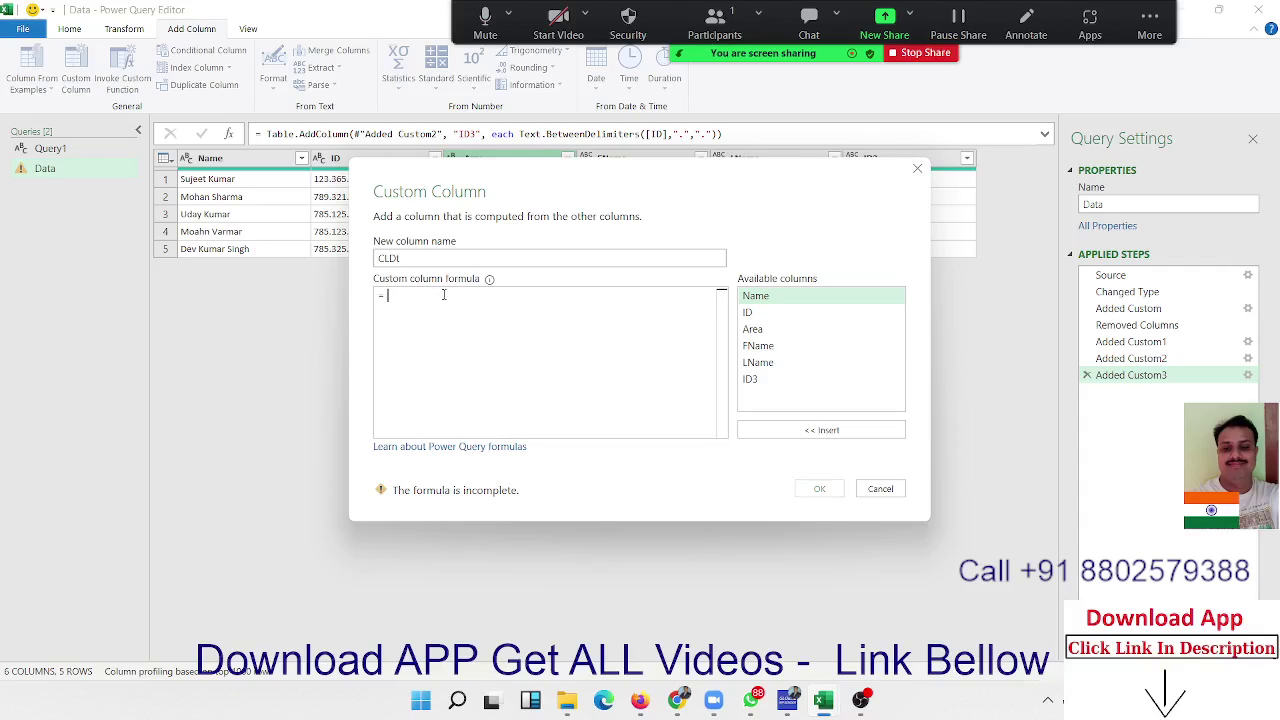
type("te")
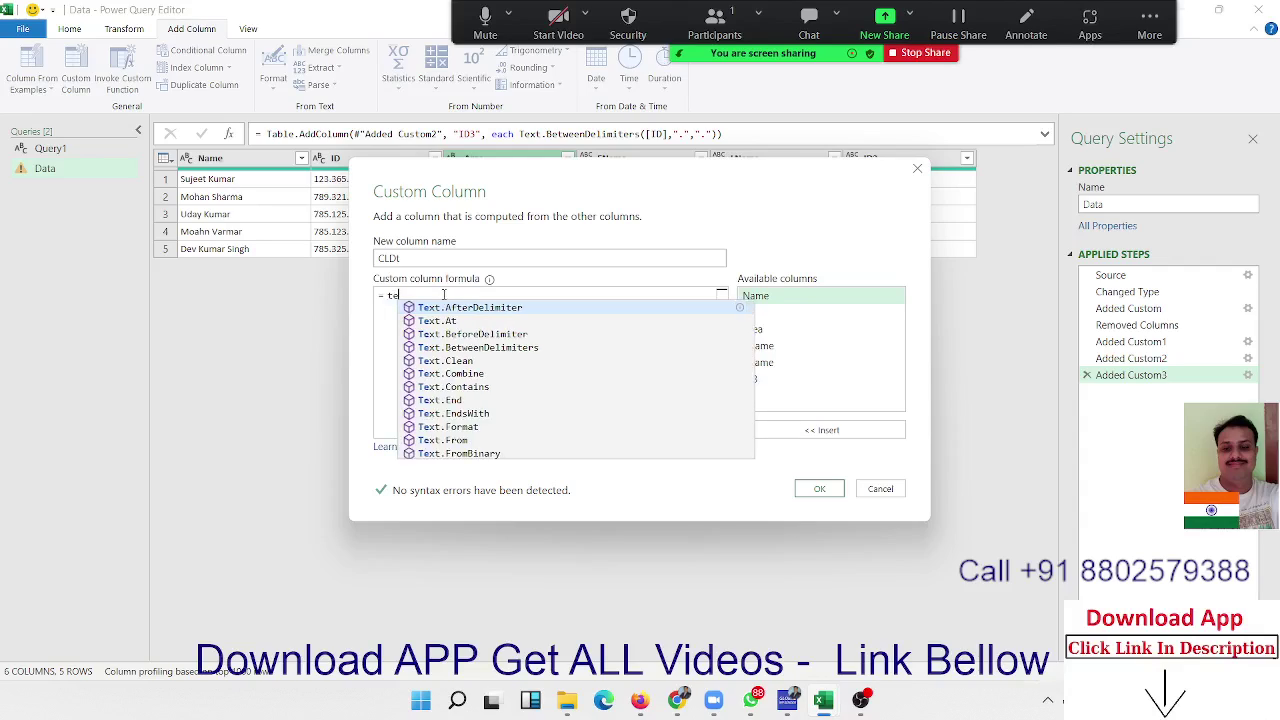
key("Down")
key("Down")
key("Down")
key("Down")
key("Tab")
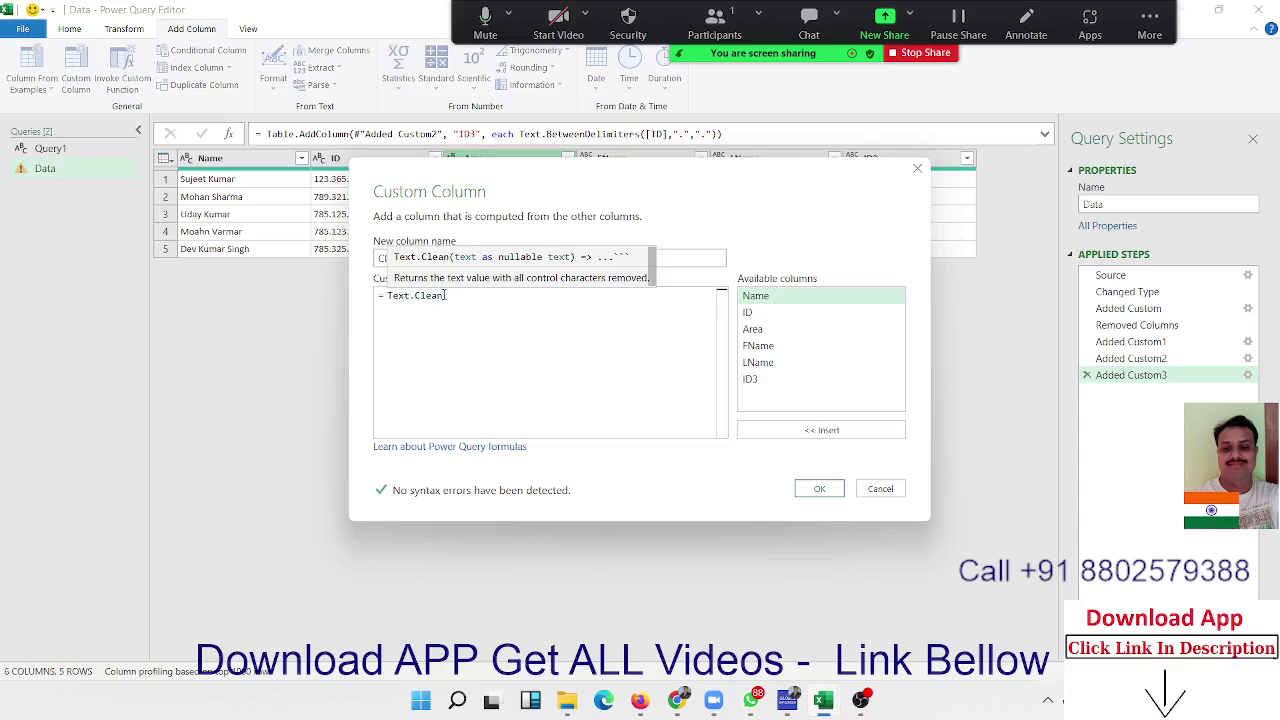
Nest Text.Trim([Area]) inside Text.Clean to complete the CLDI formula.
type("(")
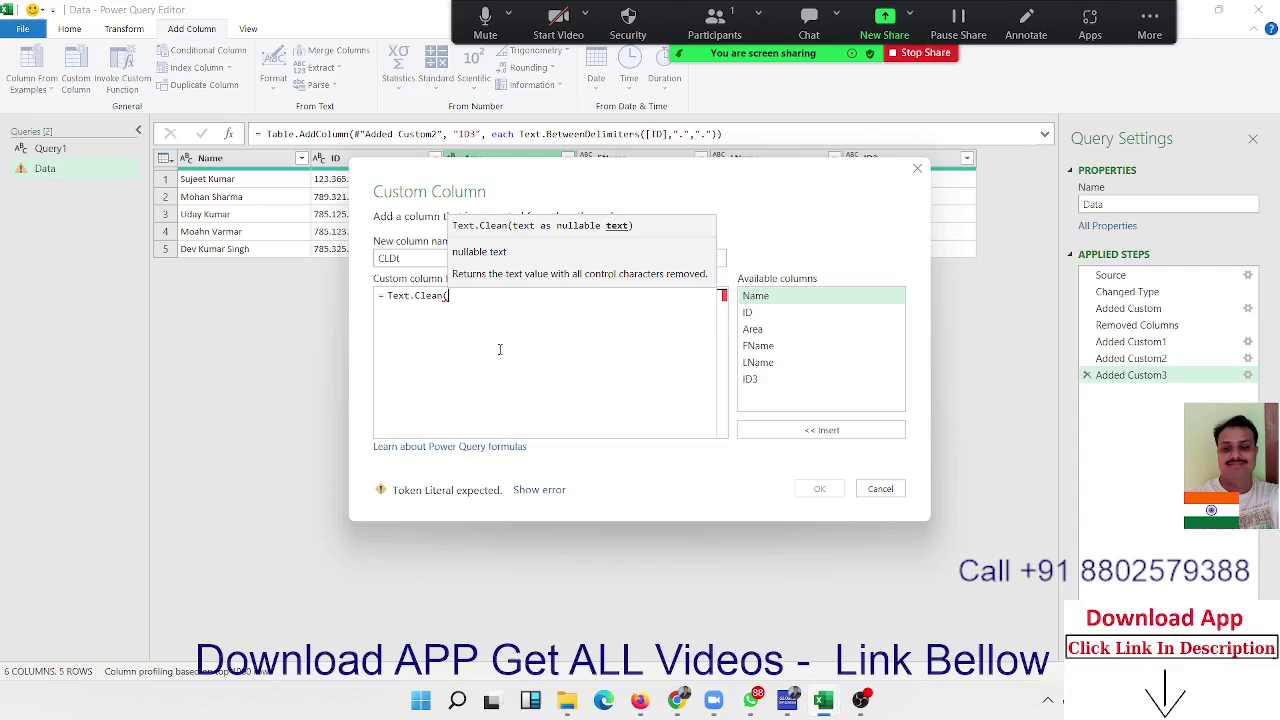
type("tex")
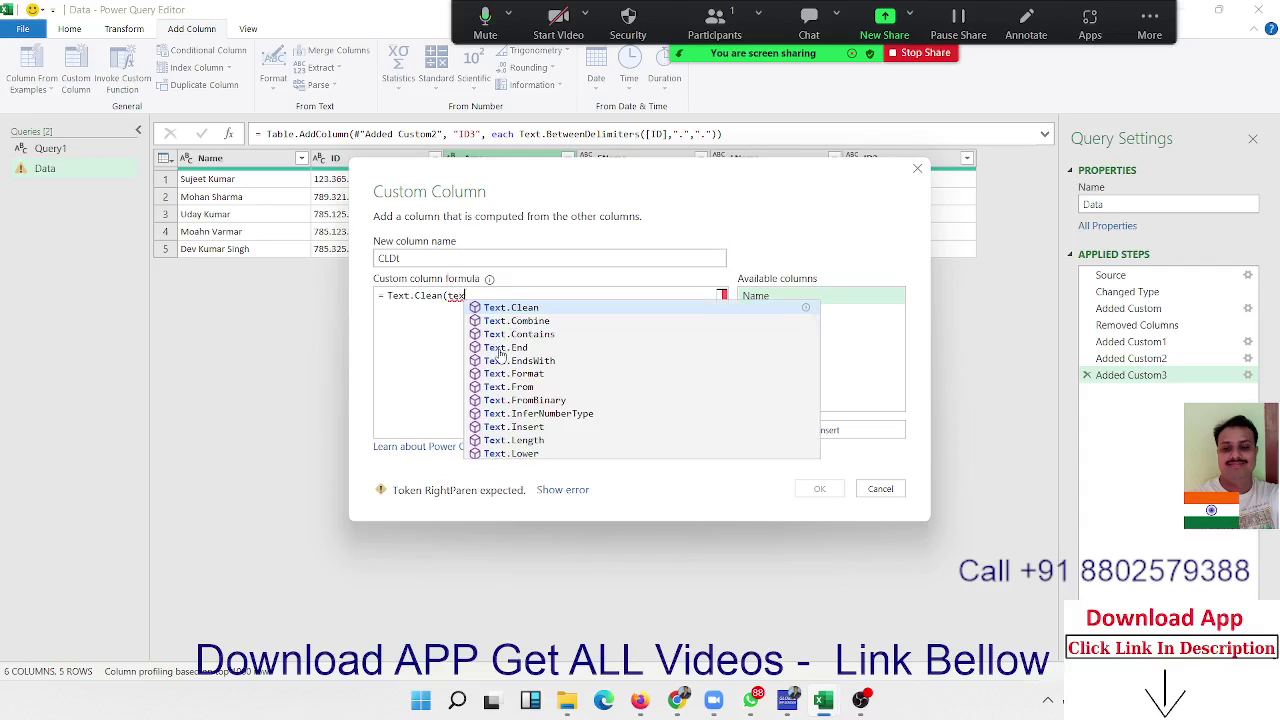
key("Down")
key("Up")
key("Down")
key("Down")
key("Down")
key("Down")
key("Down")
key("Down")
key("Down")
key("Down")
key("Down")
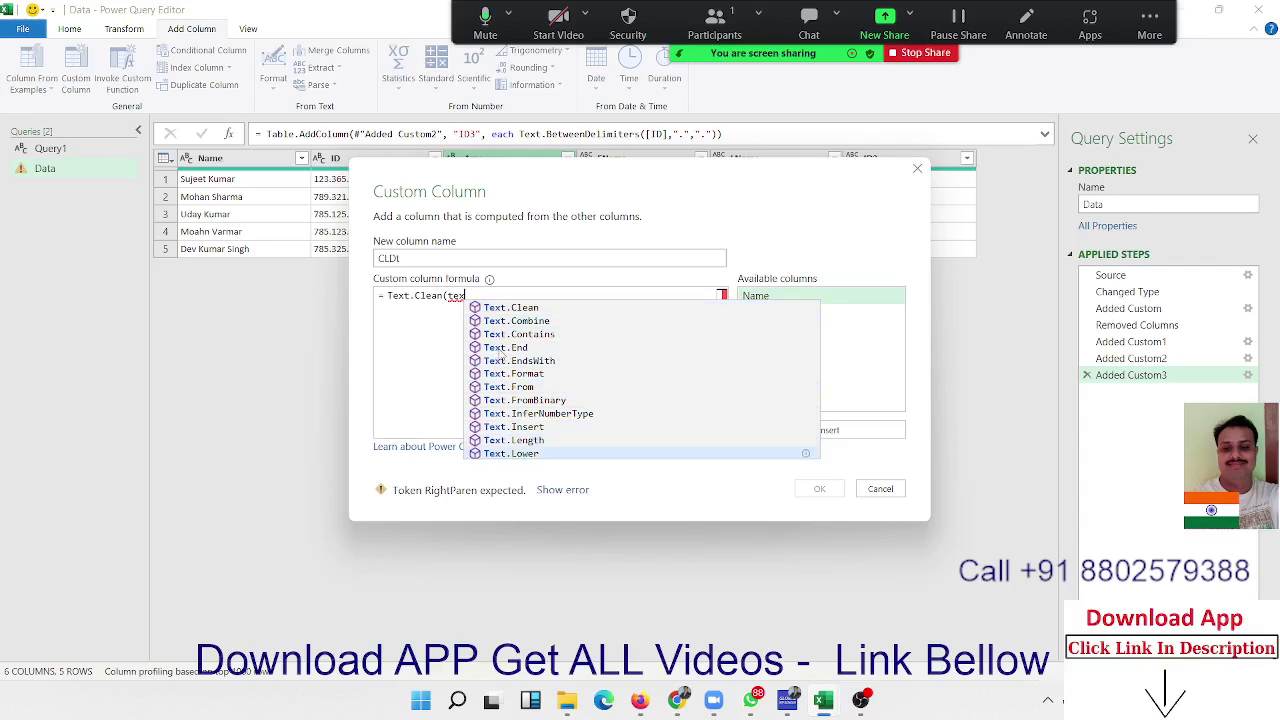
key("Down")
key("Down")
key("Down")
key("Down")
key("Down")
key("Down")
key("Down")
key("Down")
key("Down")
key("Down")
key("Down")
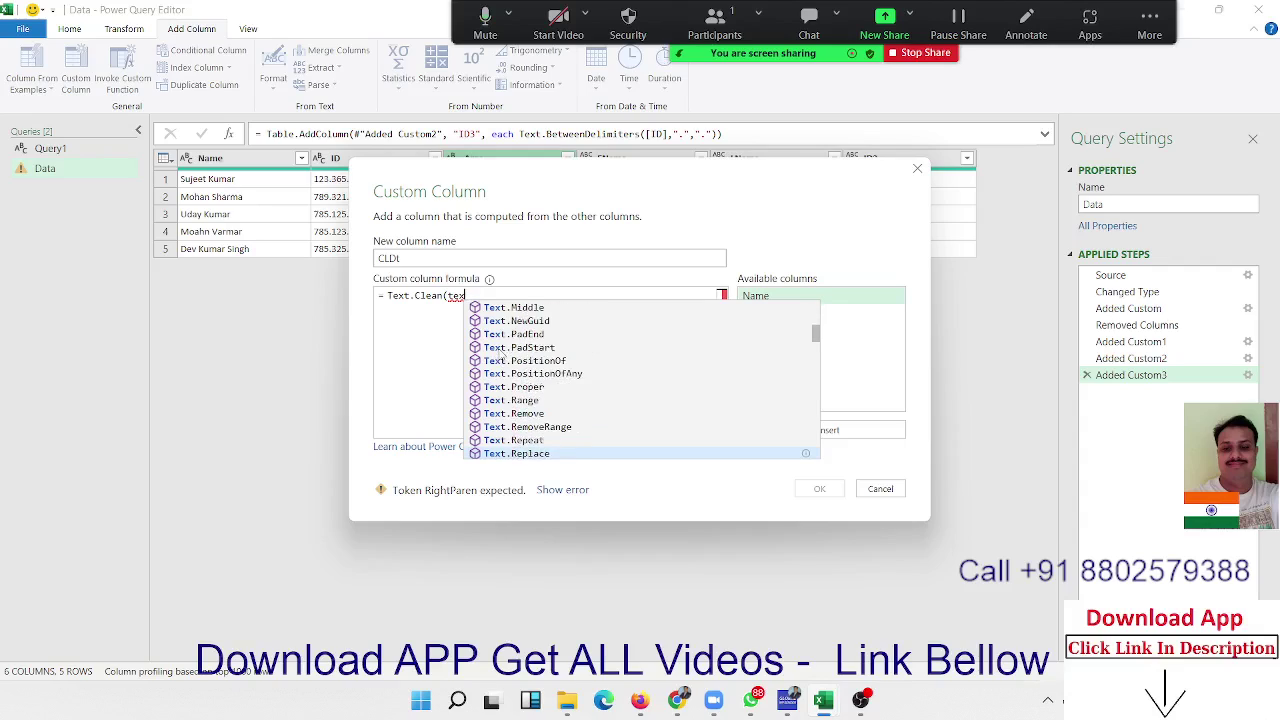
key("Down")
key("Down")
key("Down")
key("Down")
key("Down")
key("Down")
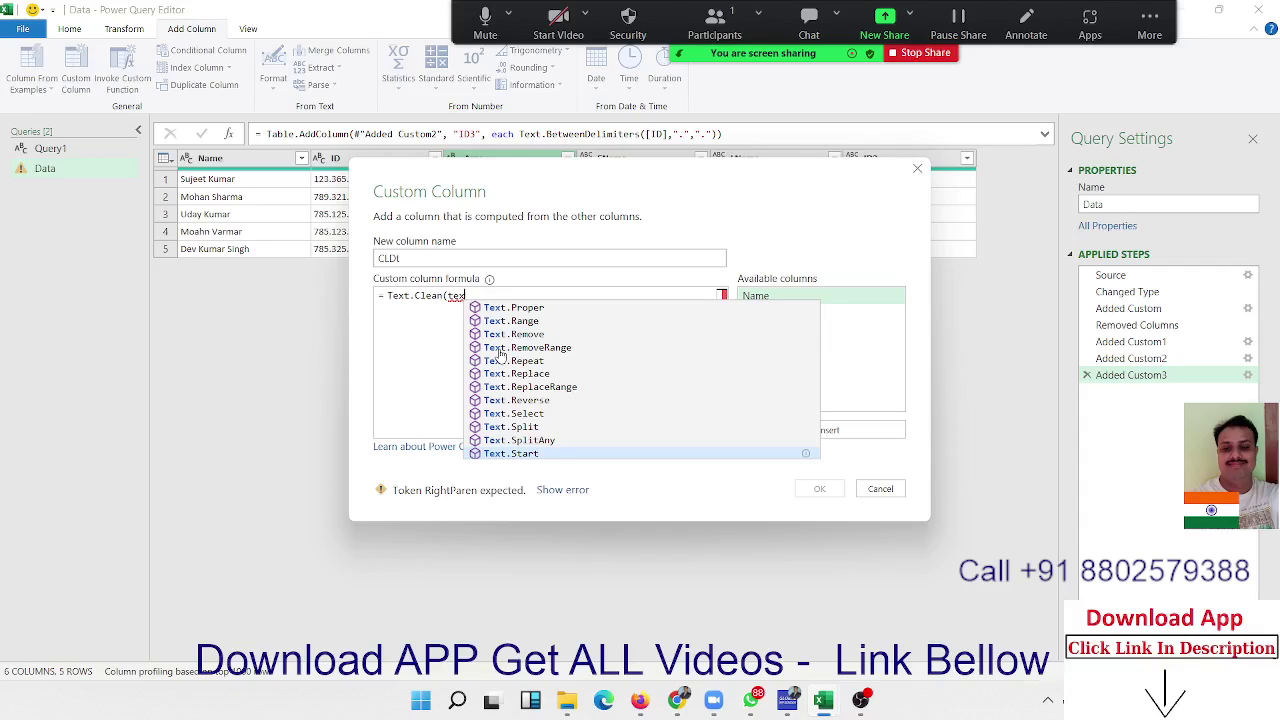
key("Down")
key("Down")
key("Down")
key("Down")
key("Down")
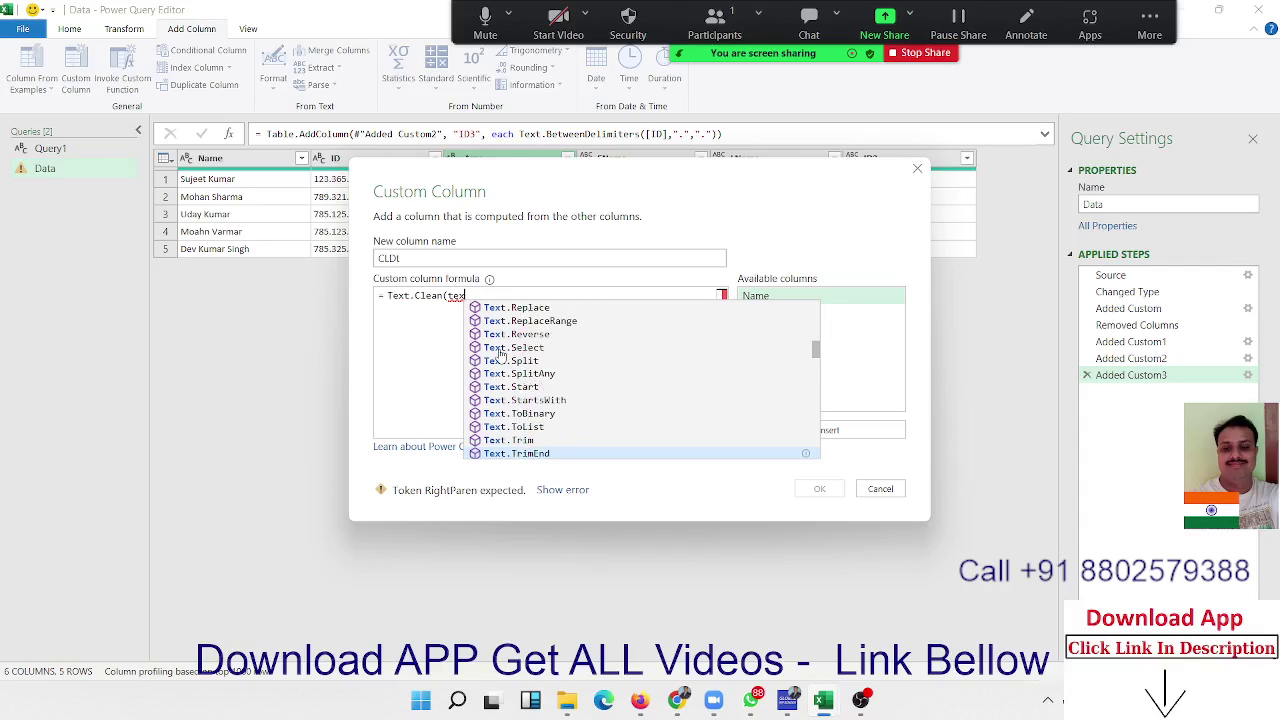
key("Up")
key("Tab")
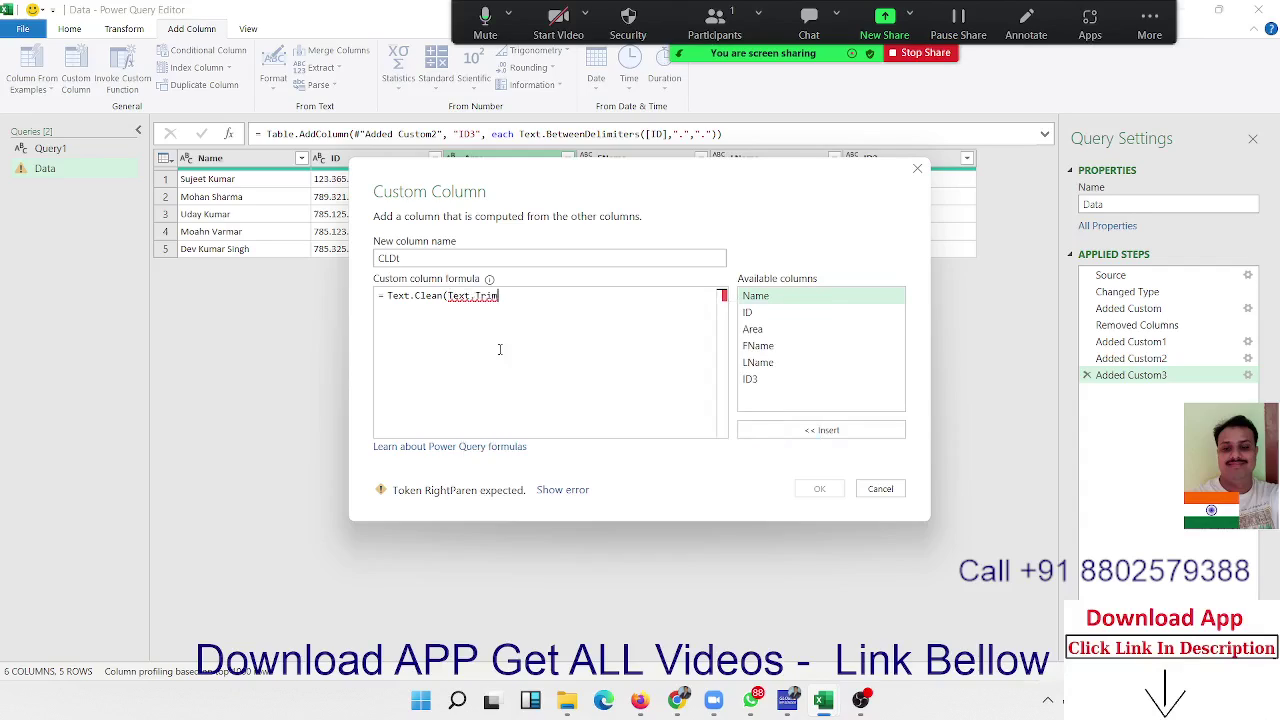
type("(")
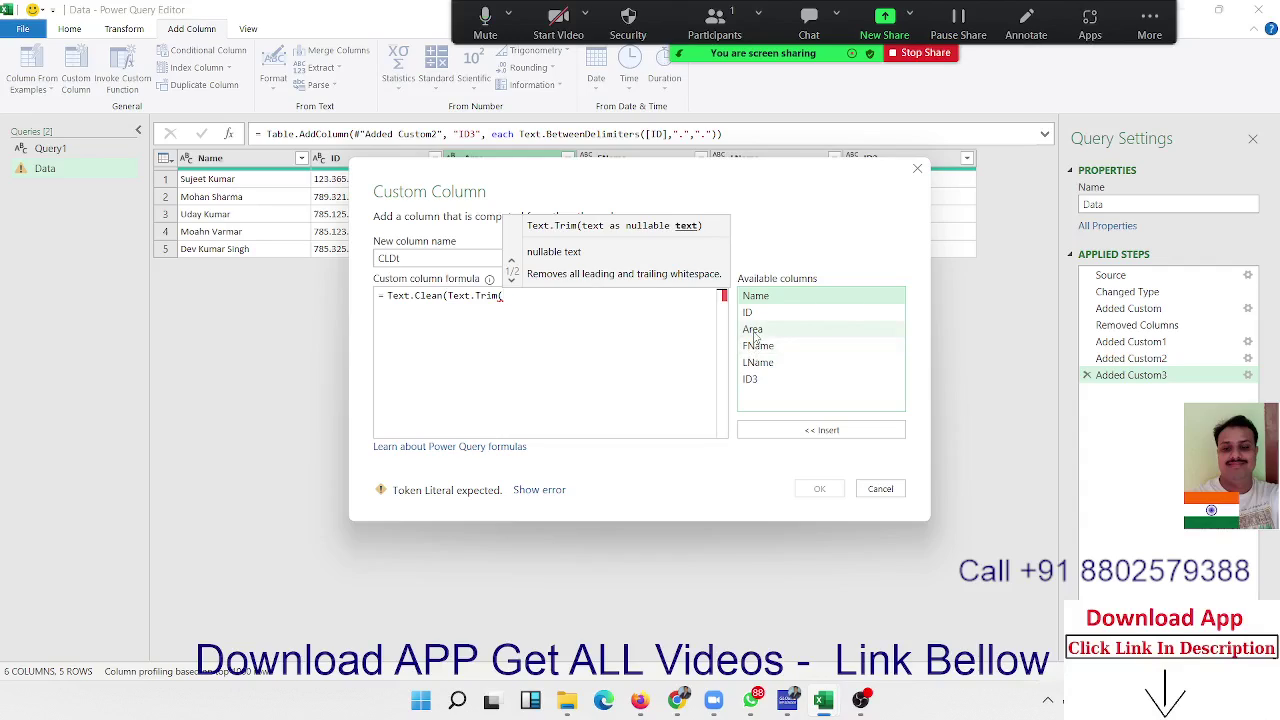
double_click(755, 333)
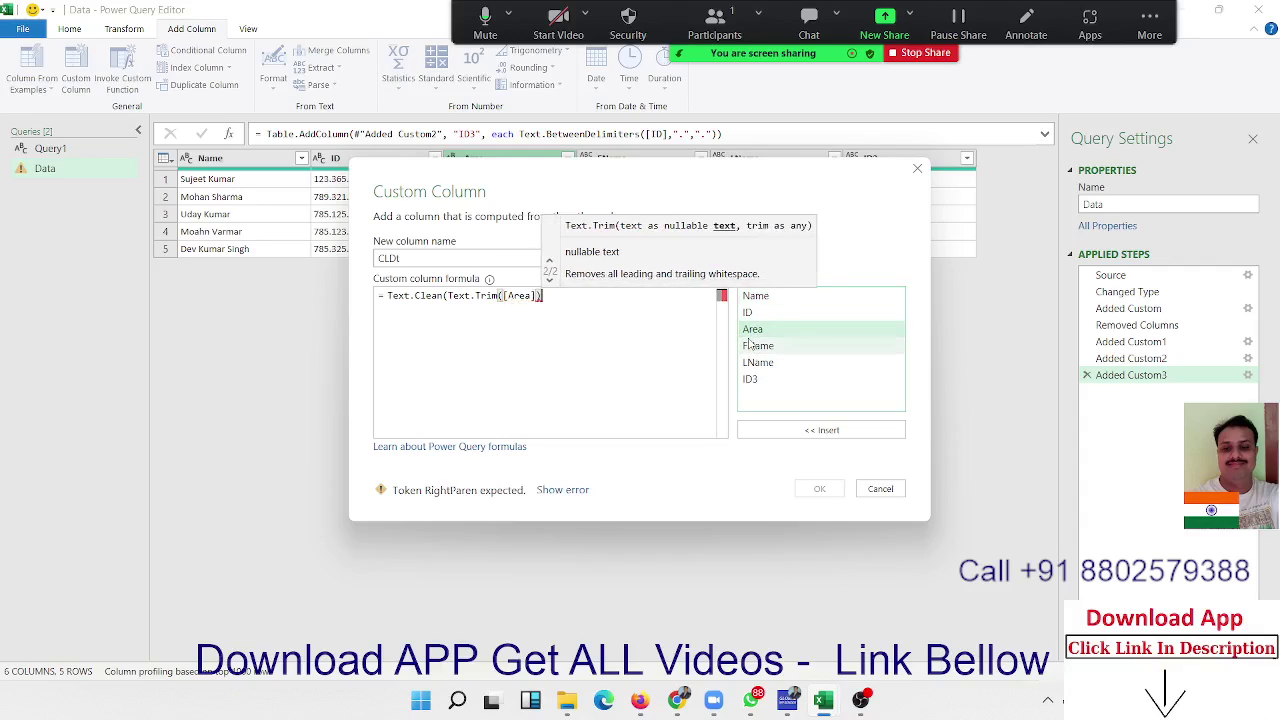
type(")")
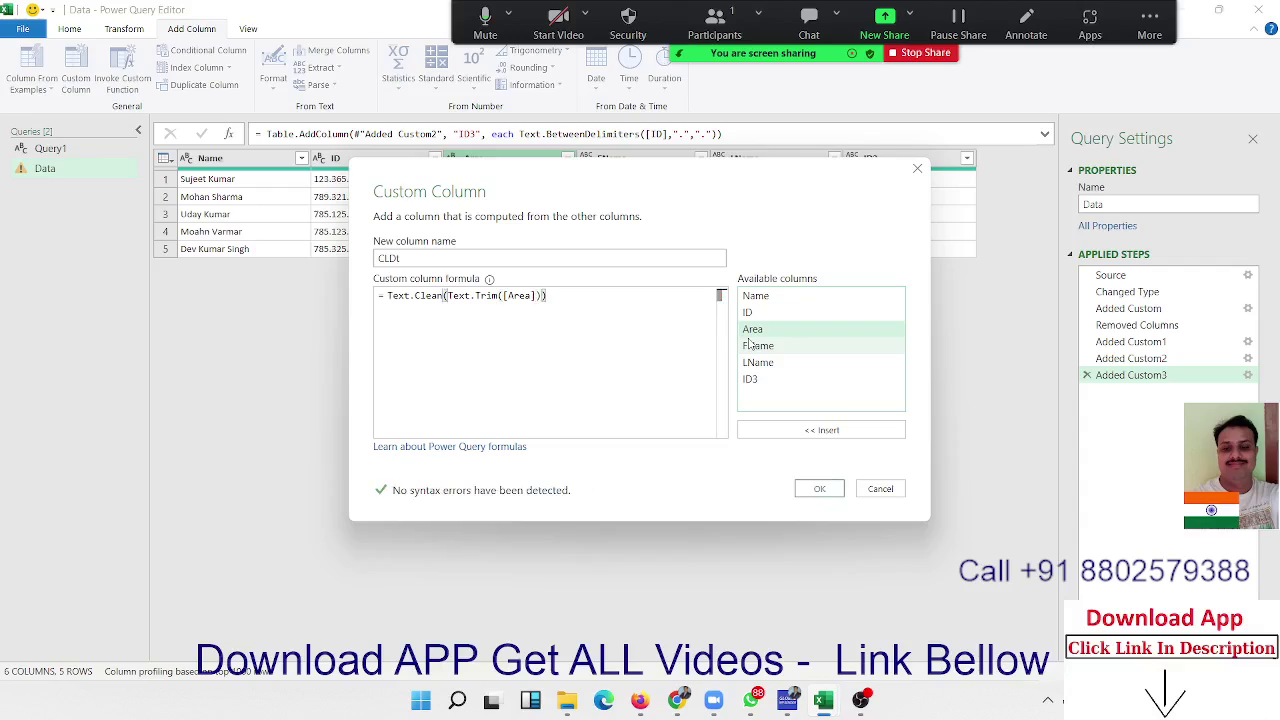
Add the CLDI column to the table and check the New Delhi value in Area.
left_click(808, 488)
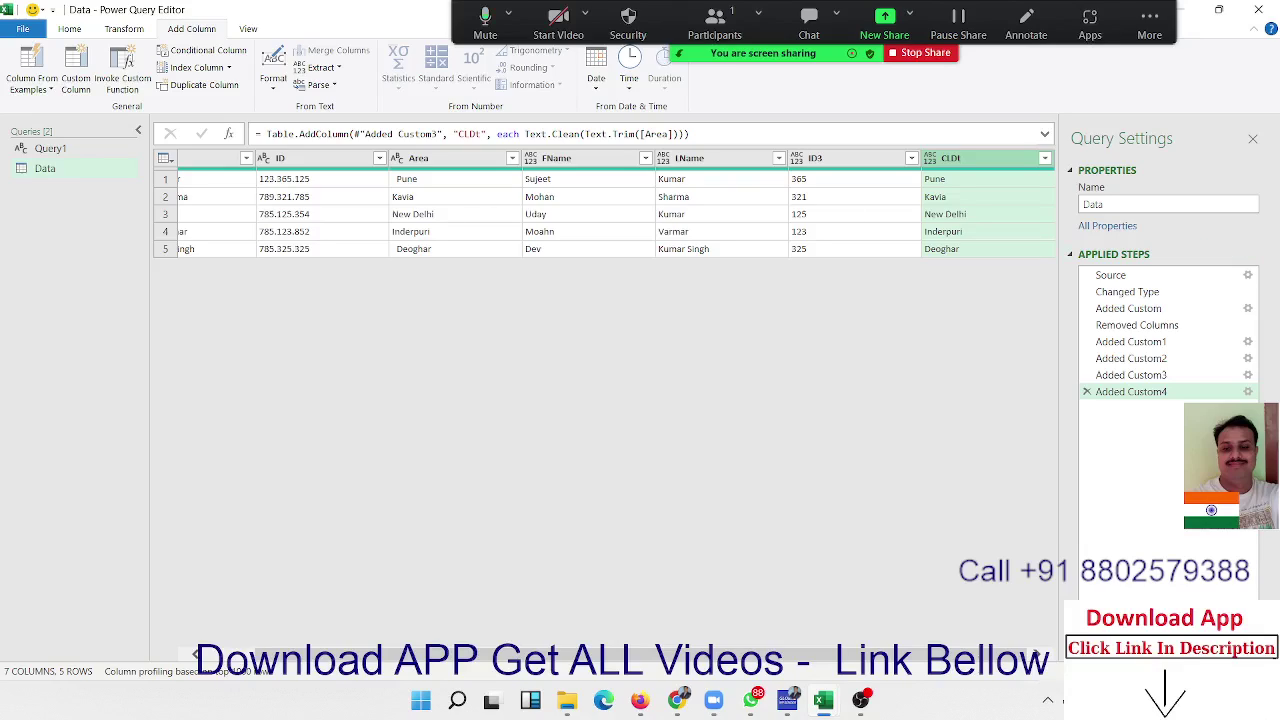
left_click(464, 215)
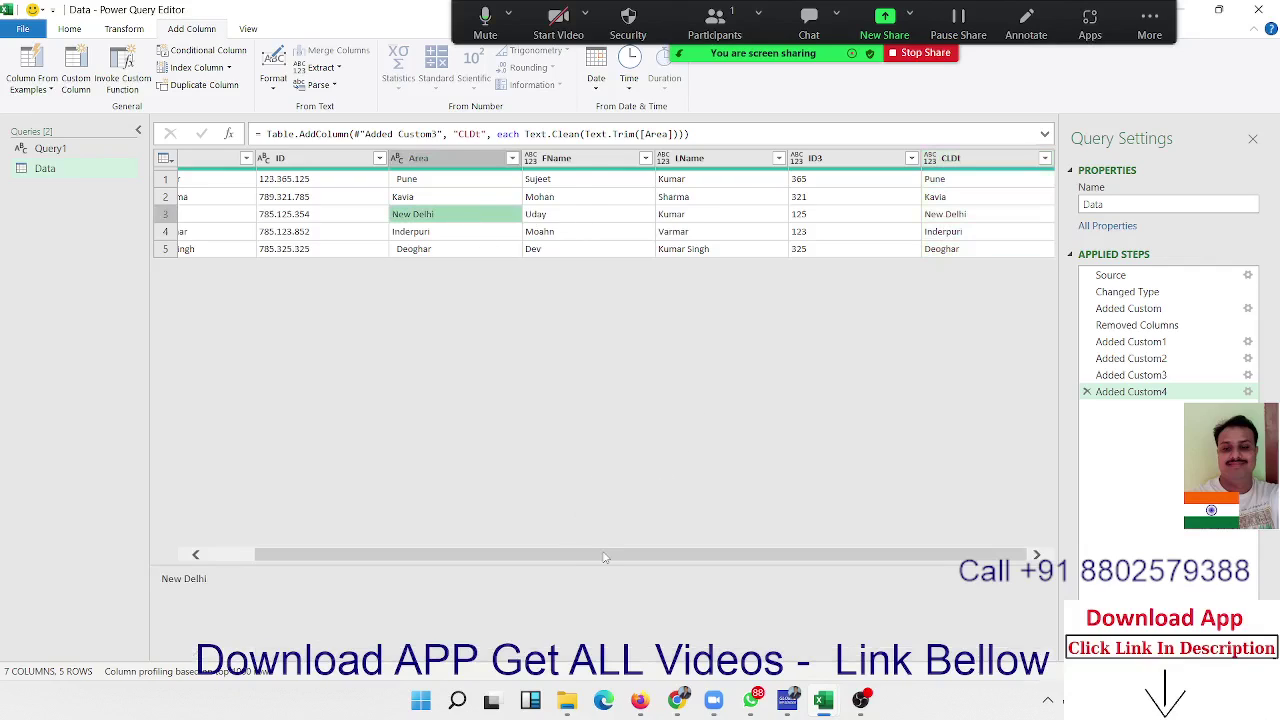
left_click_drag(604, 557, 555, 557)
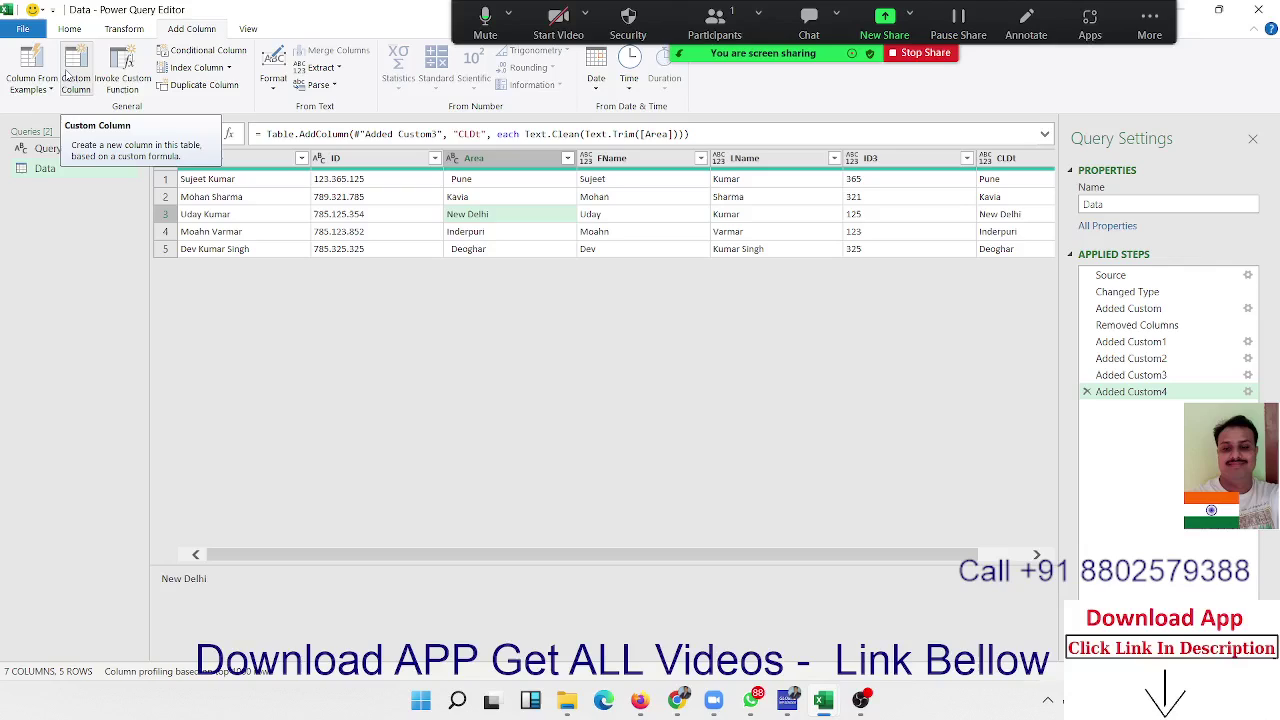
Add a Full Name custom column with Text.Combine([FName],' ',[LName]), inserting FName and LName from Available columns.
left_click(70, 78)
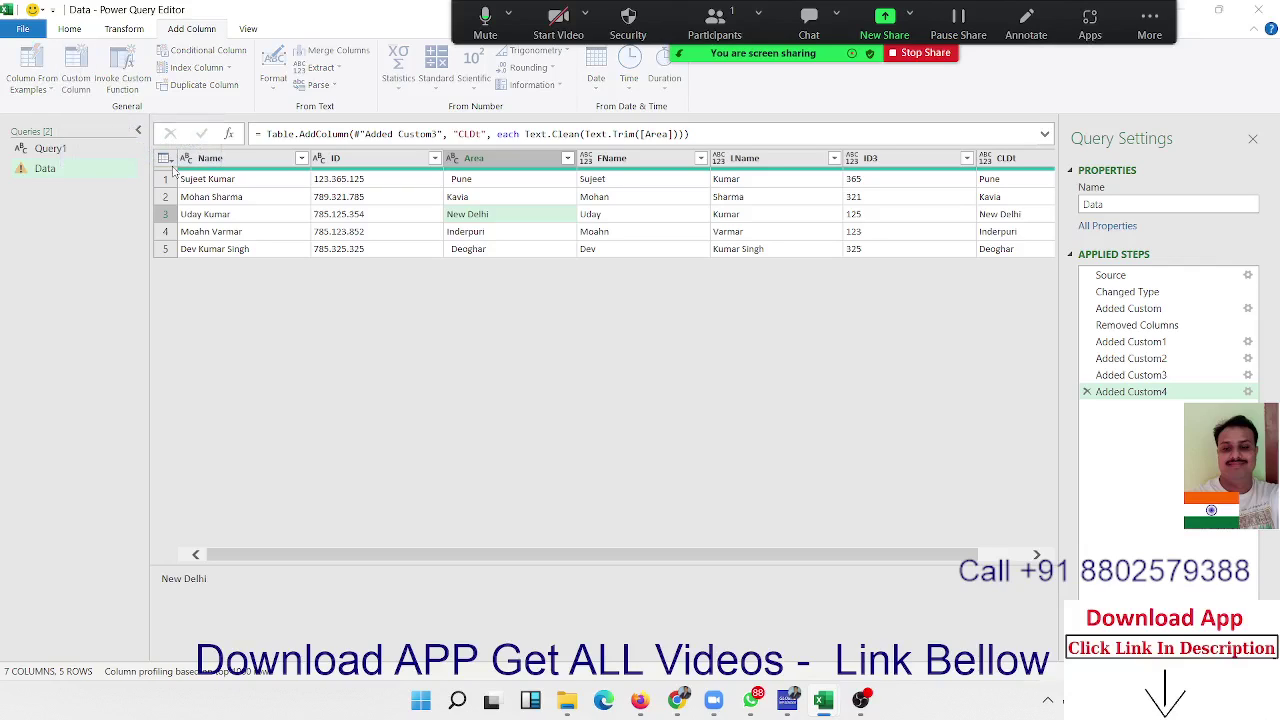
double_click(405, 258)
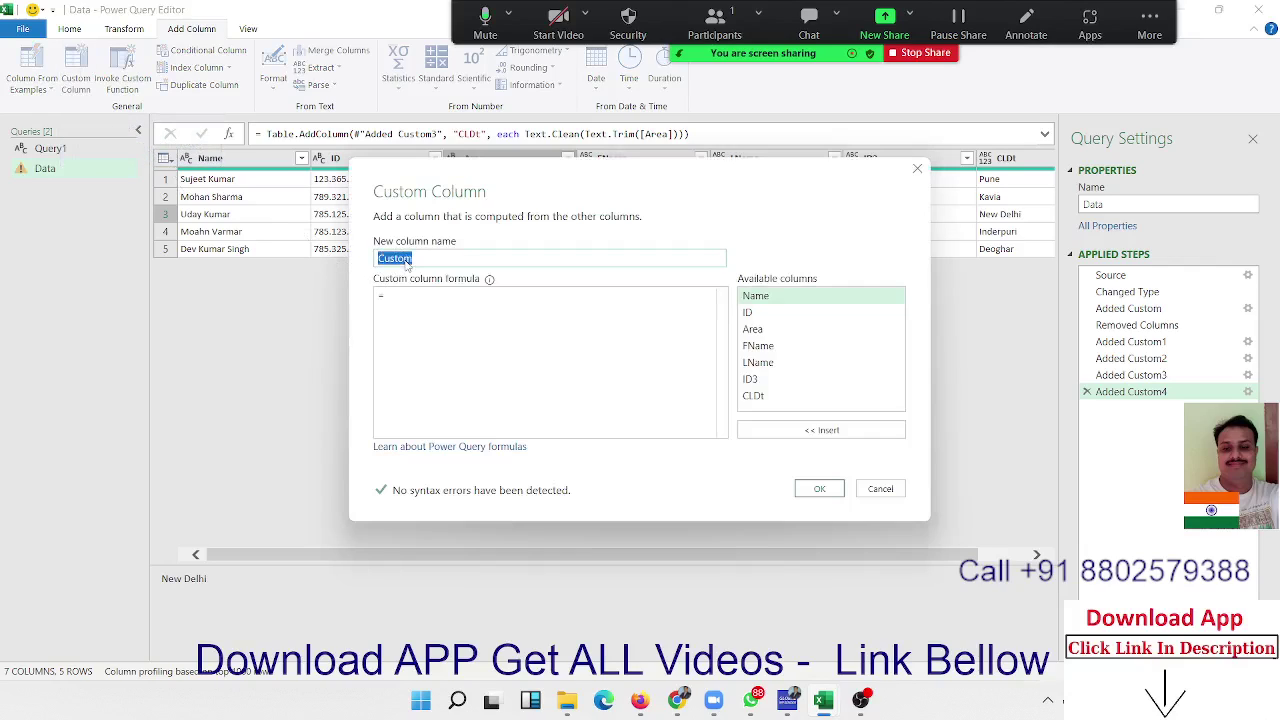
type("F")
type("ull Name")
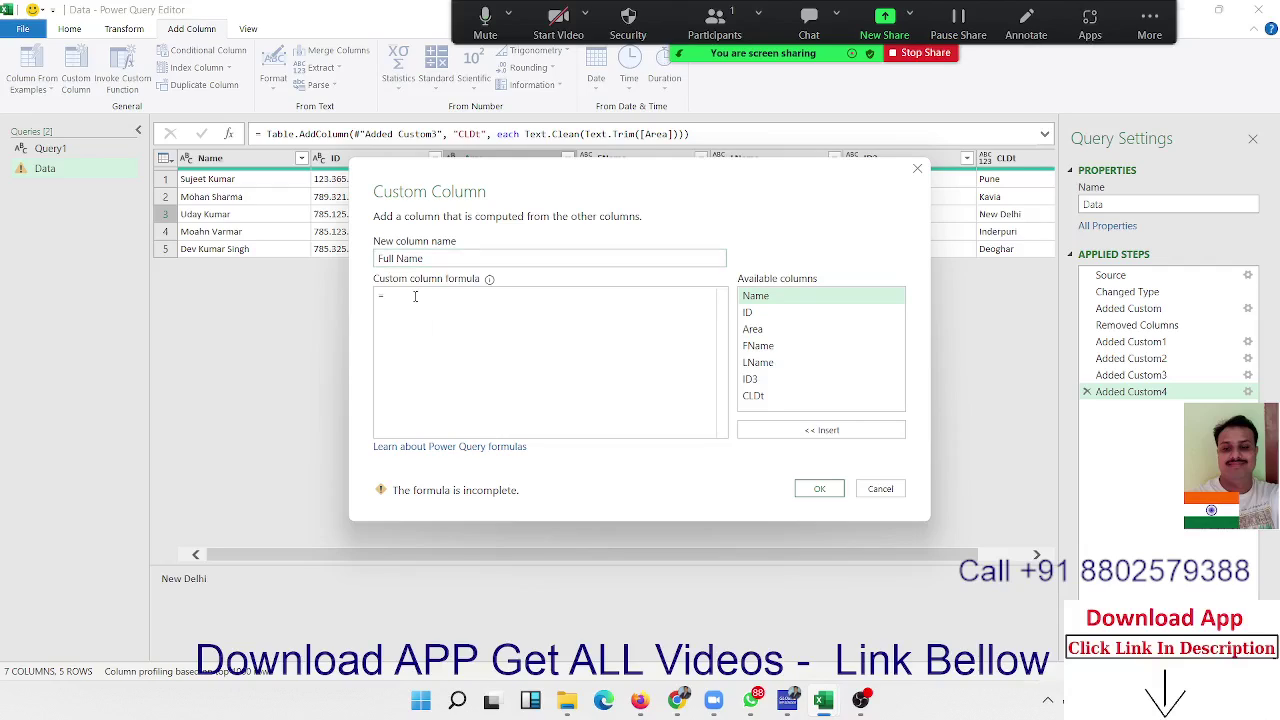
type("te")
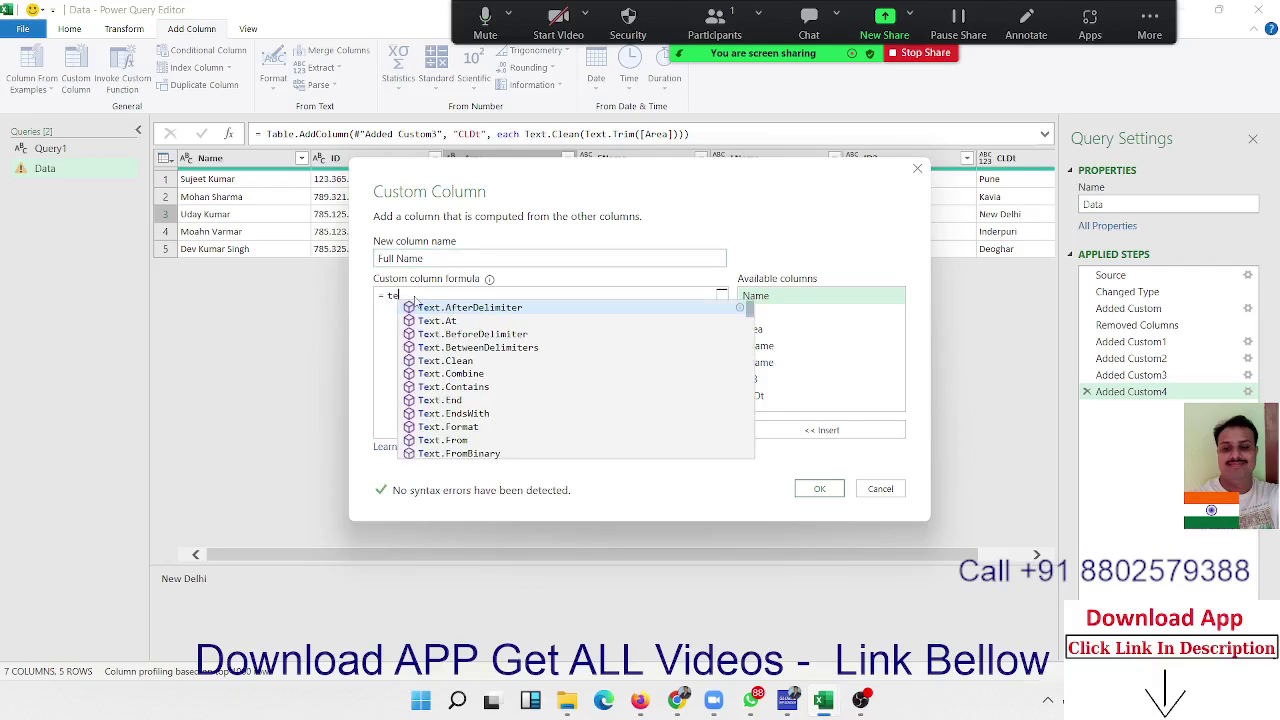
type("x")
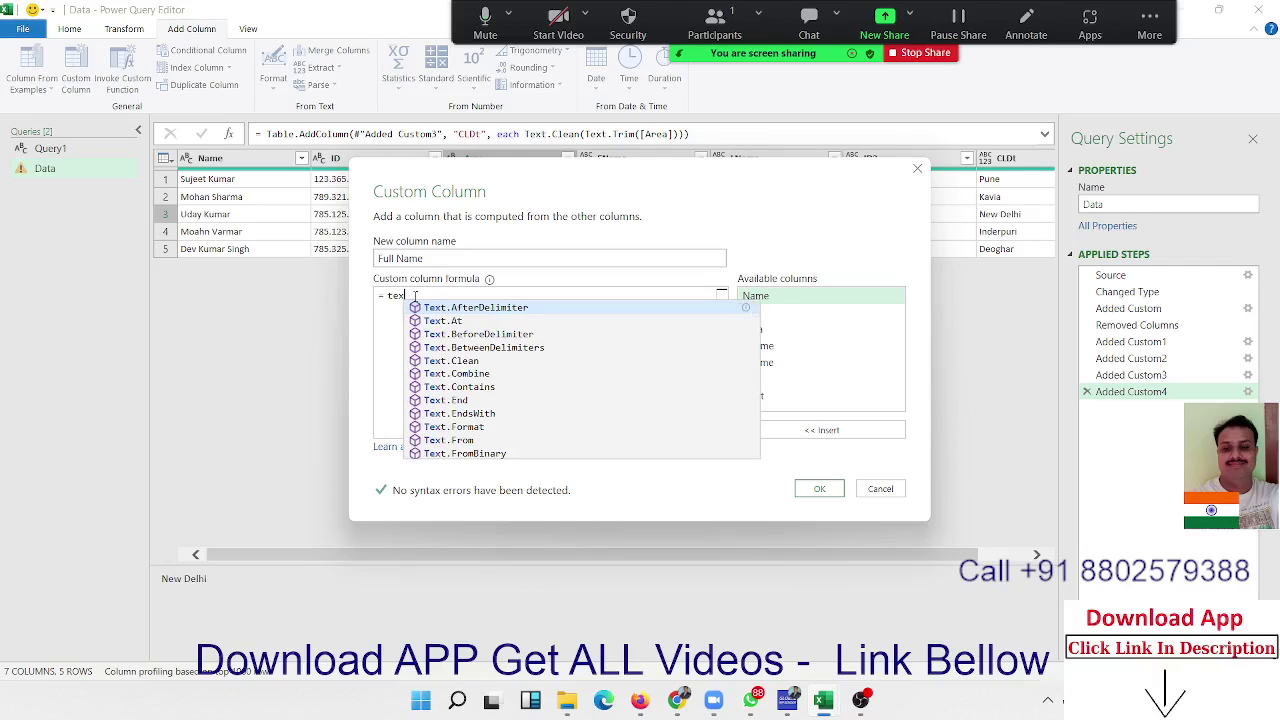
key("Down")
key("Down")
key("Down")
key("Down")
key("Down")
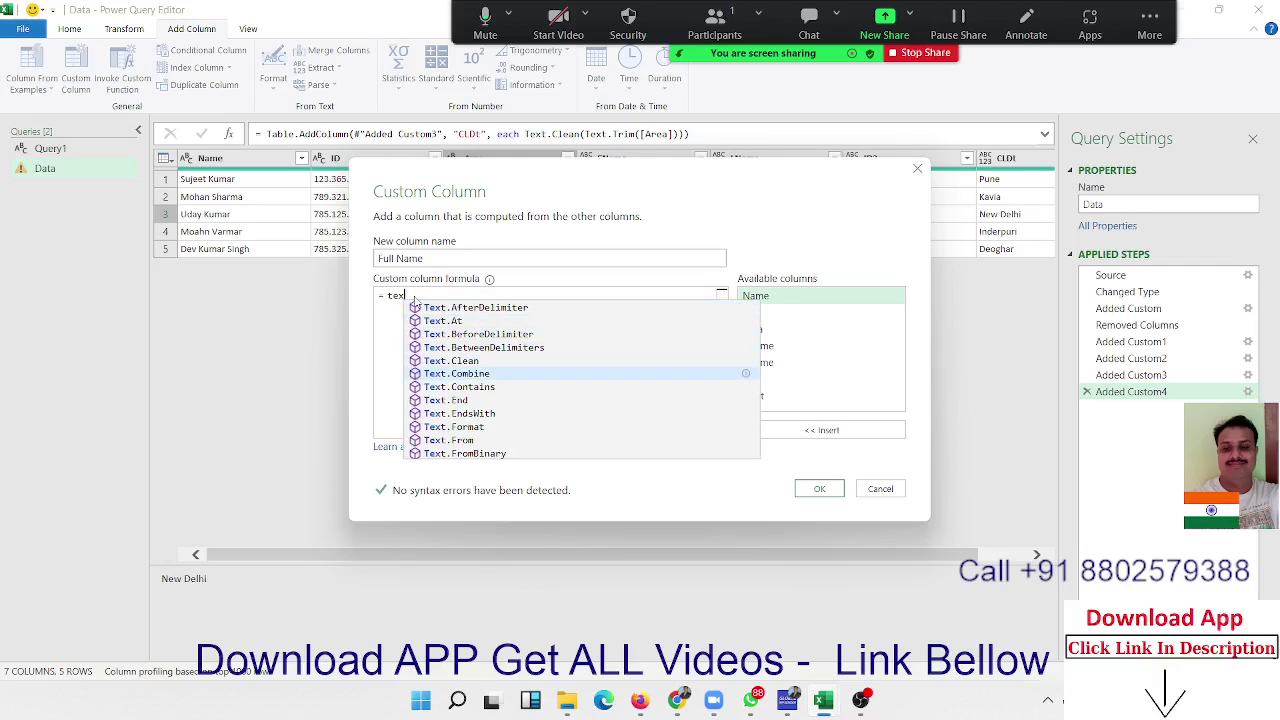
key("Tab")
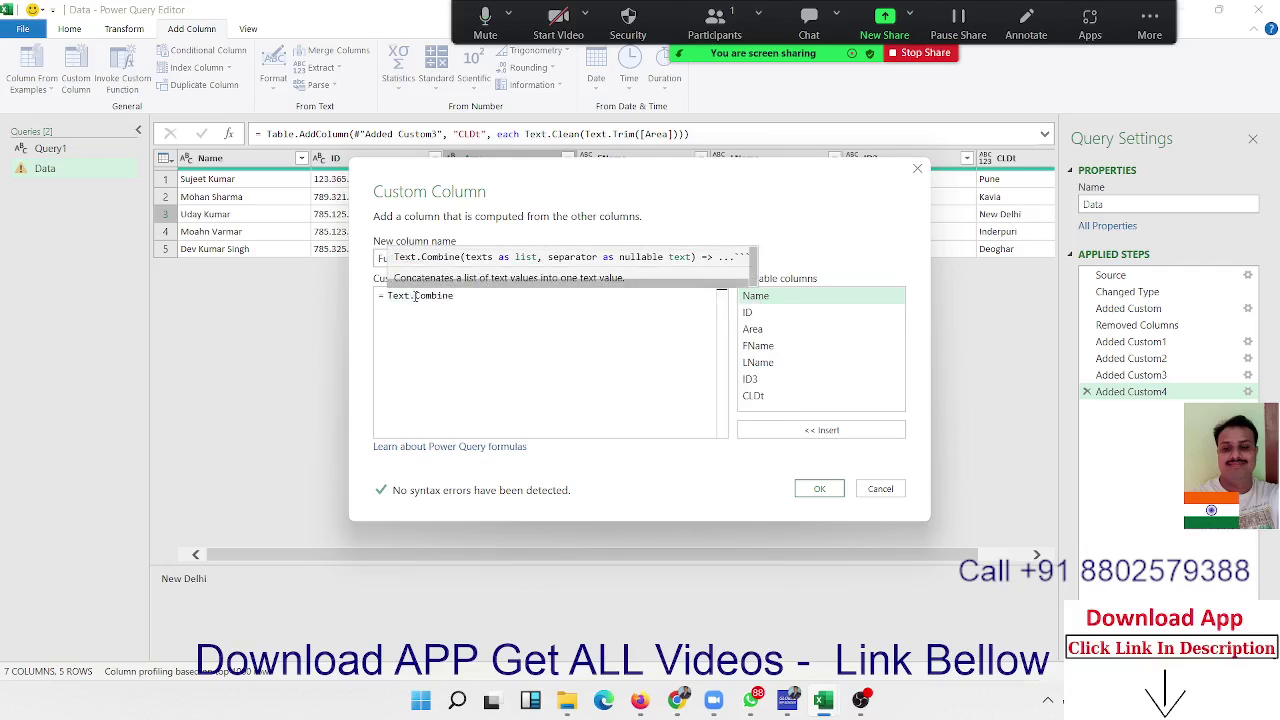
type("(")
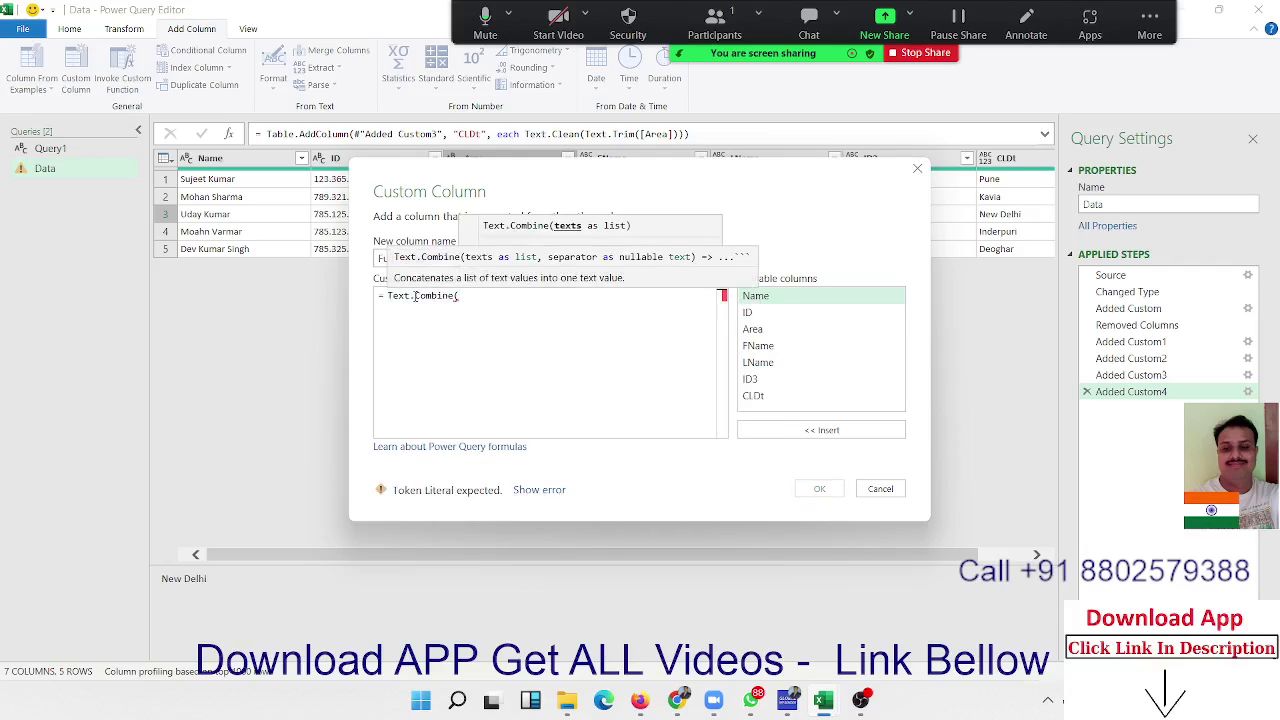
double_click(747, 347)
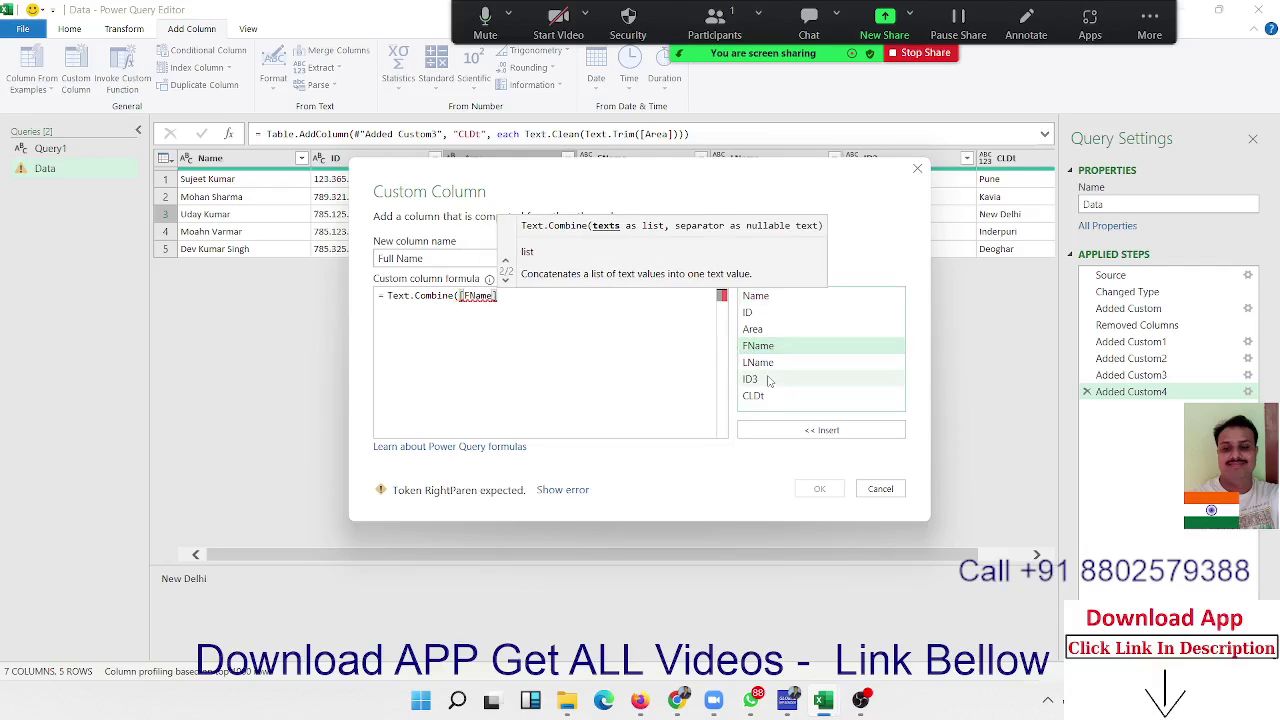
type(",")
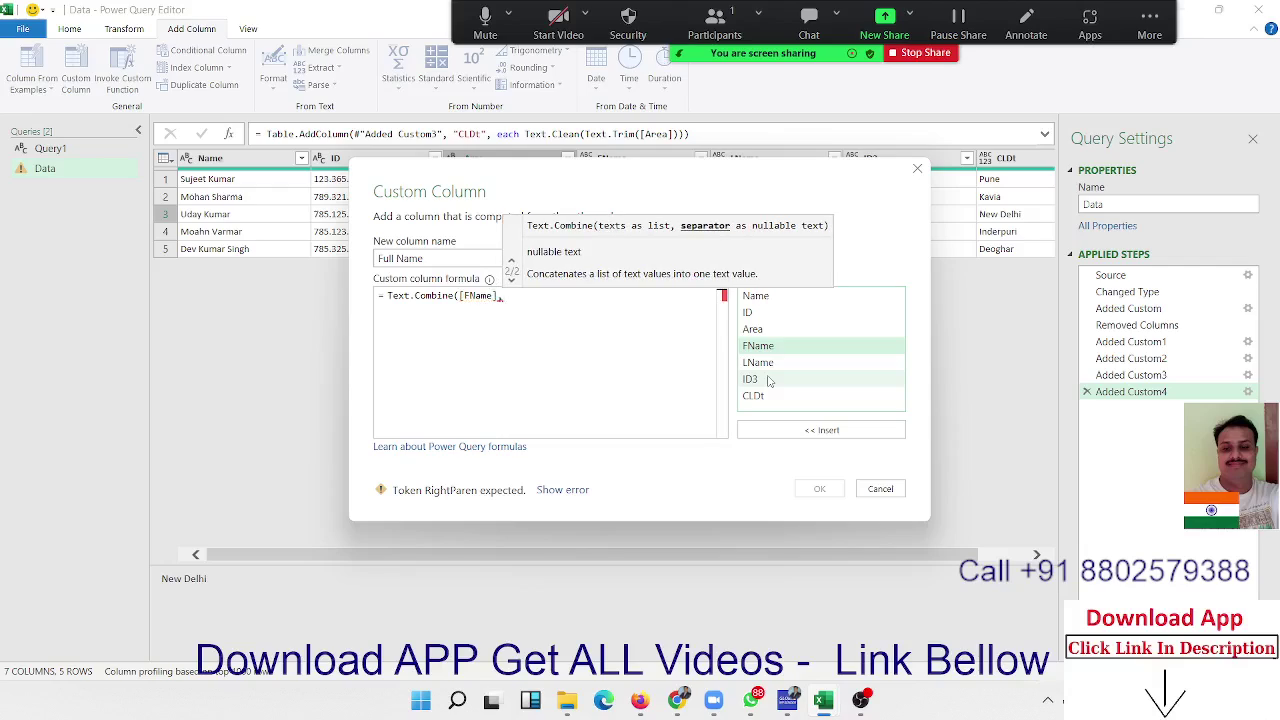
type("\" \"")
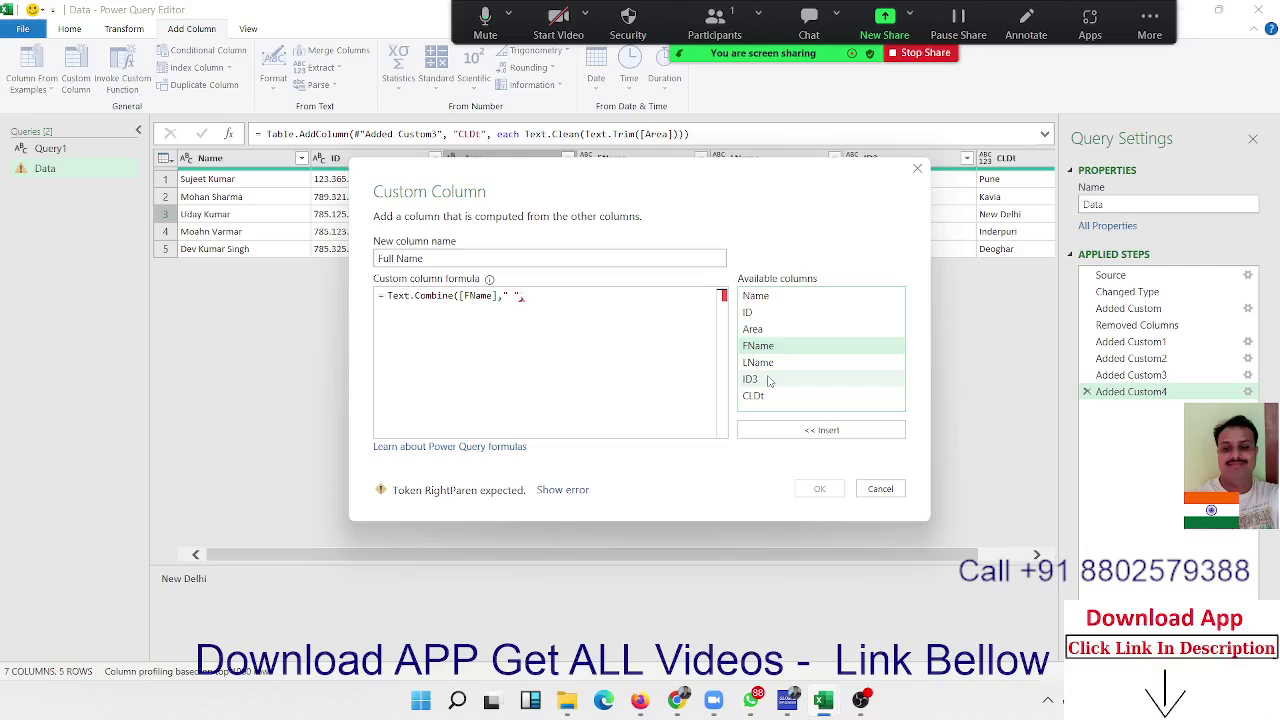
double_click(772, 364)
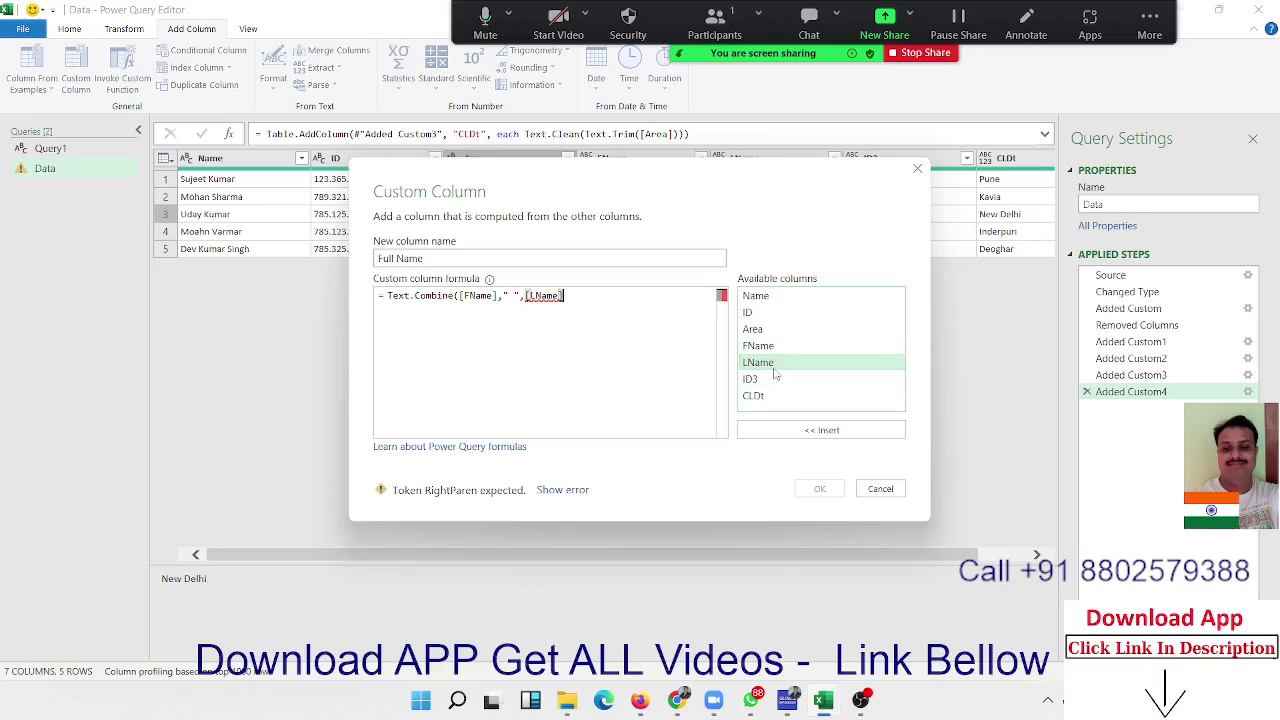
type(")")
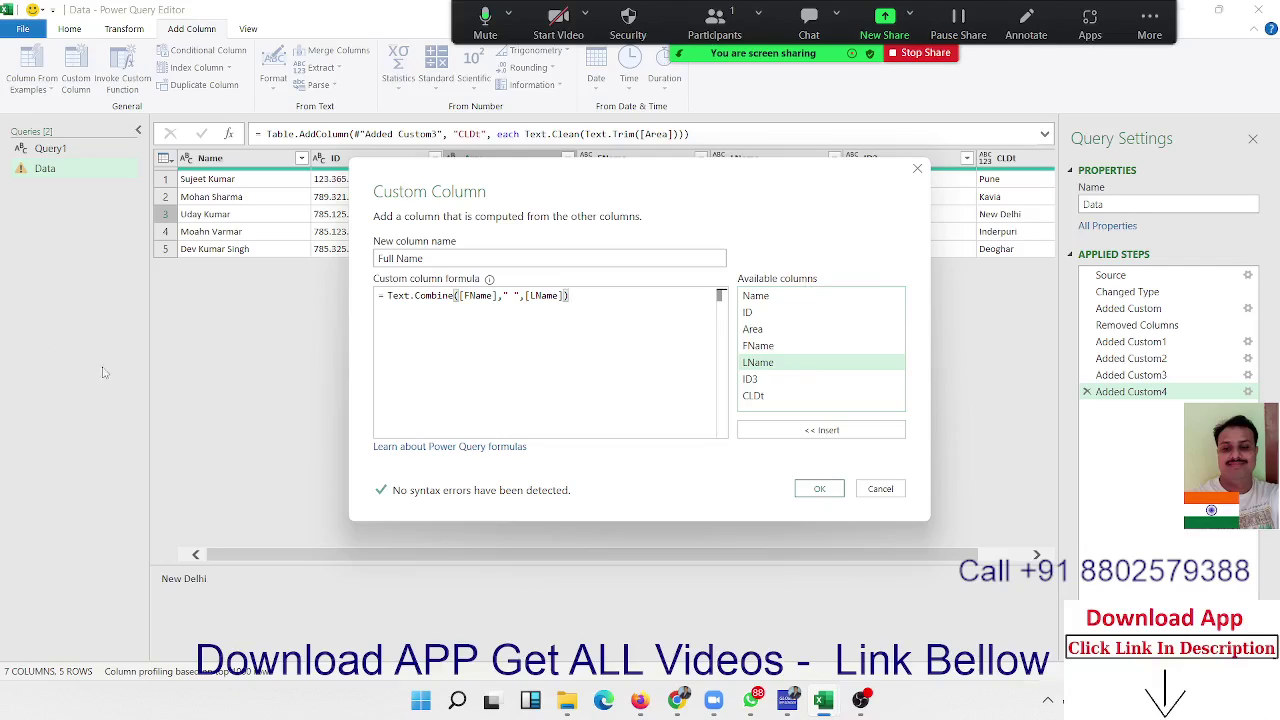
left_click(817, 489)
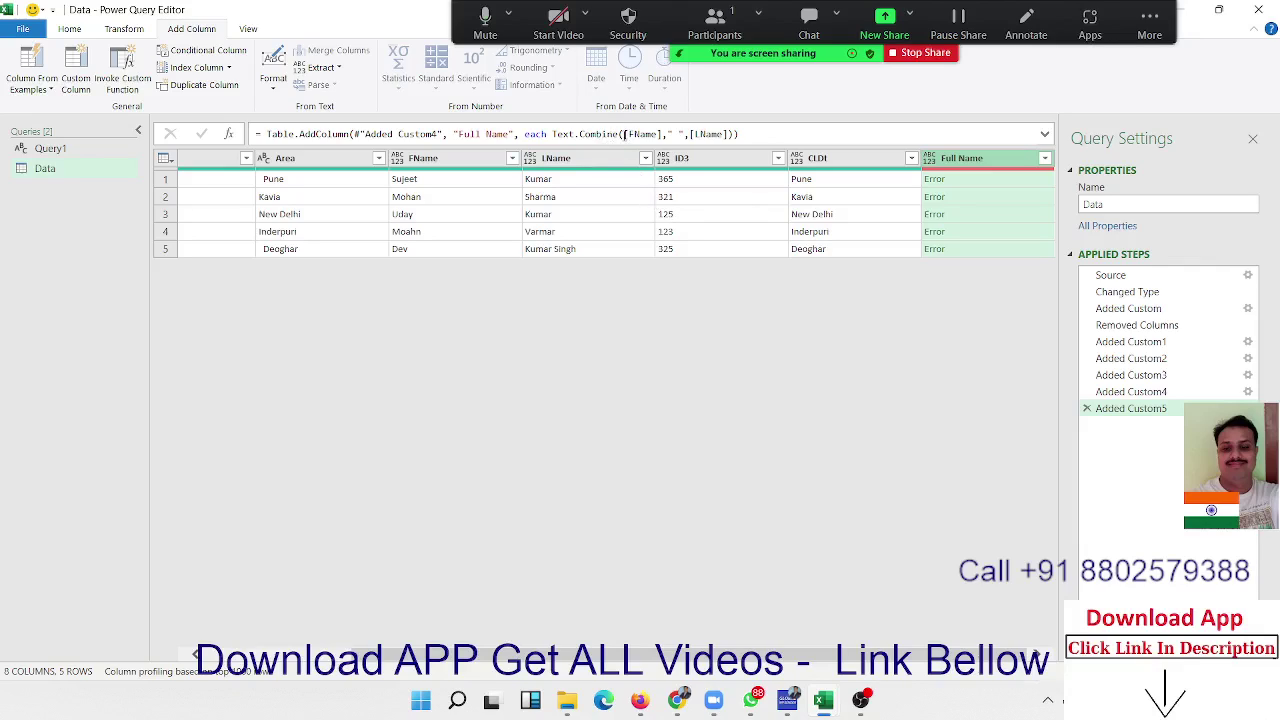
Add an opening brace before [FName] in the Full Name formula to start a list.
double_click(630, 133)
key("End")
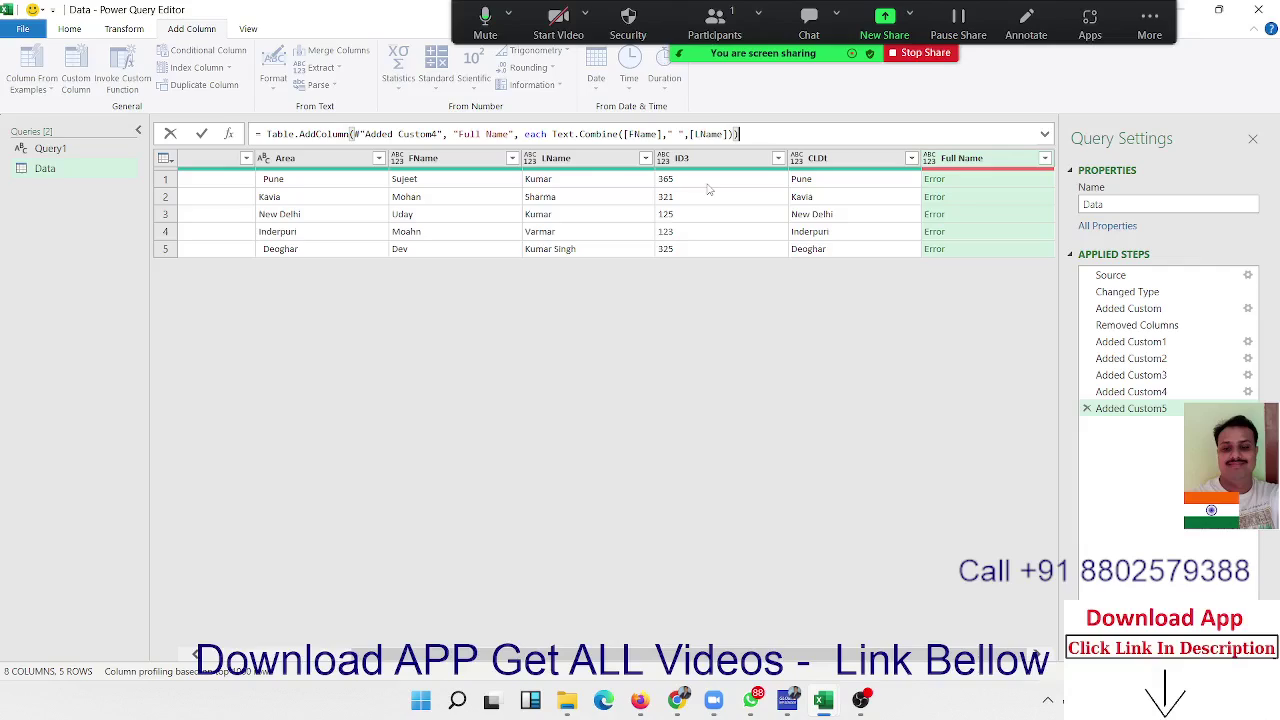
key("ctrl+Left")
key("ctrl+Left")
key("ctrl+Left")
key("ctrl+Left")
key("ctrl+Left")
key("ctrl+Left")
type("{")
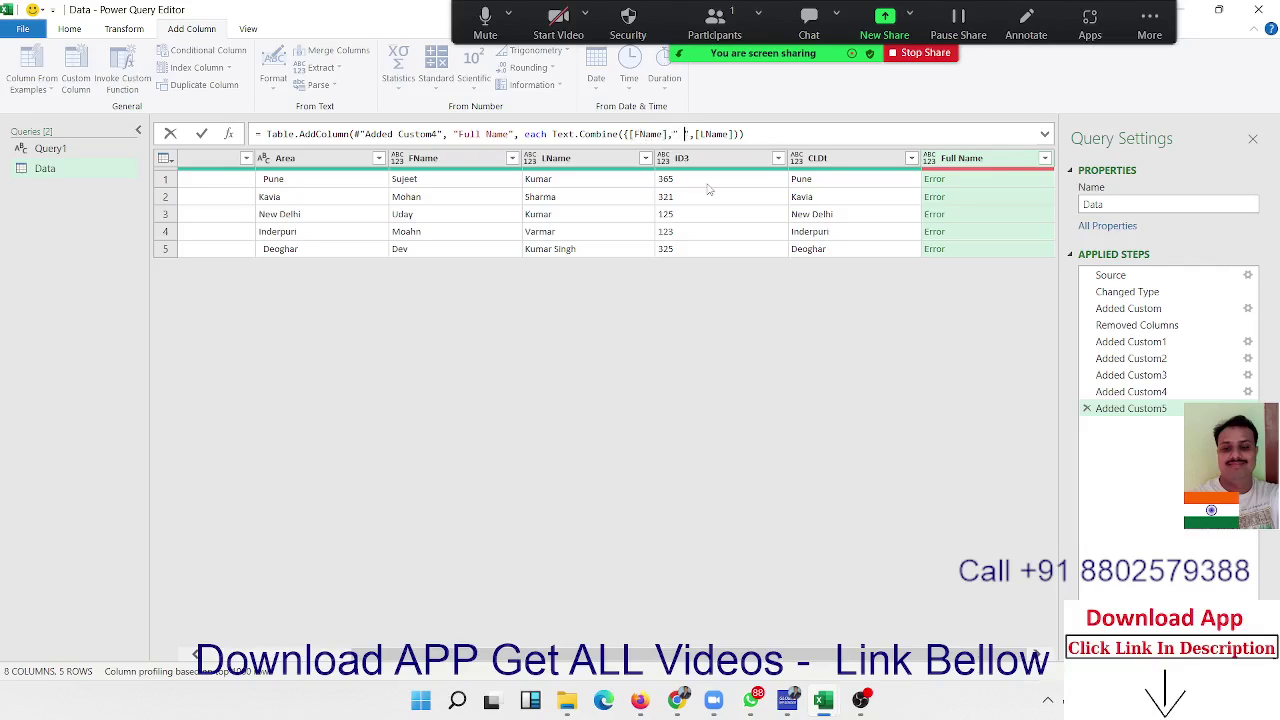
key("Right")
key("Right")
key("Right")
key("Right")
key("Right")
key("Right")
key("Return")
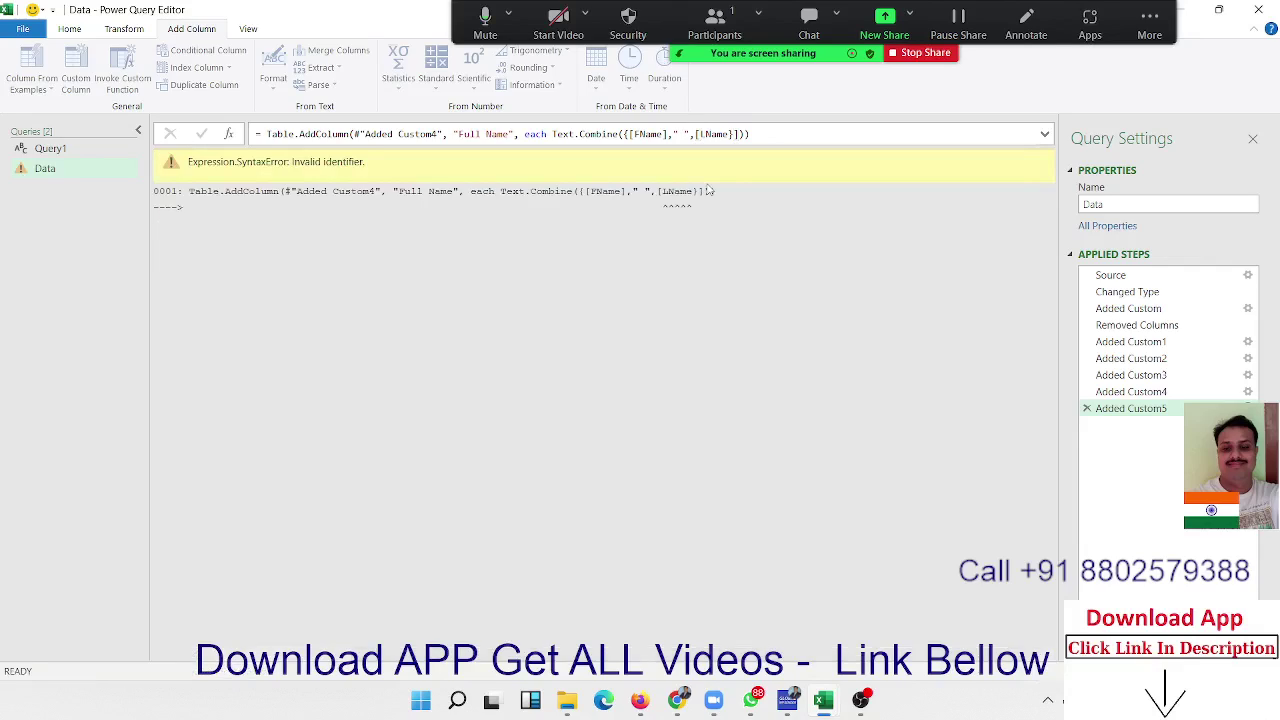
Replace the misplaced closing character after [LName] with a closing brace, completing the list.
left_click(731, 136)
left_click(731, 140)
key("BackSpace")
type("}")
key("Return")
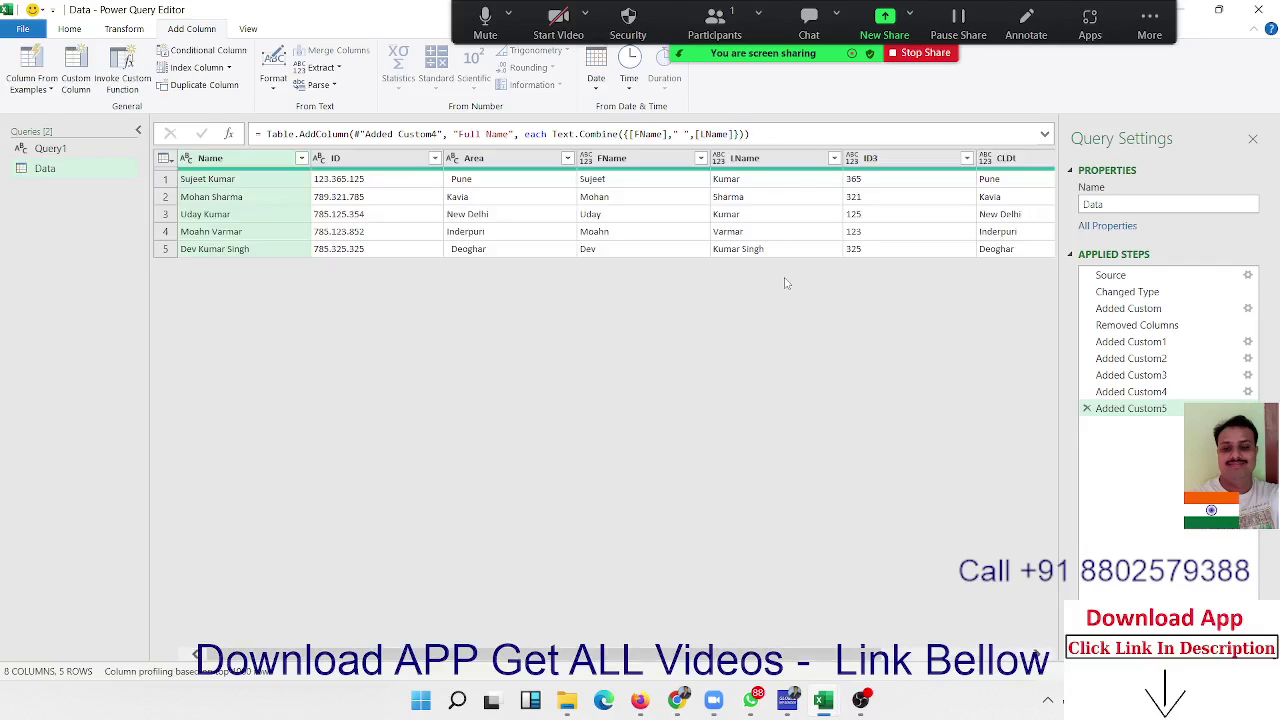
Scroll the grid right to view the joined Full Name values, then stop the Zoom recording.
left_click_drag(836, 659, 1010, 661)
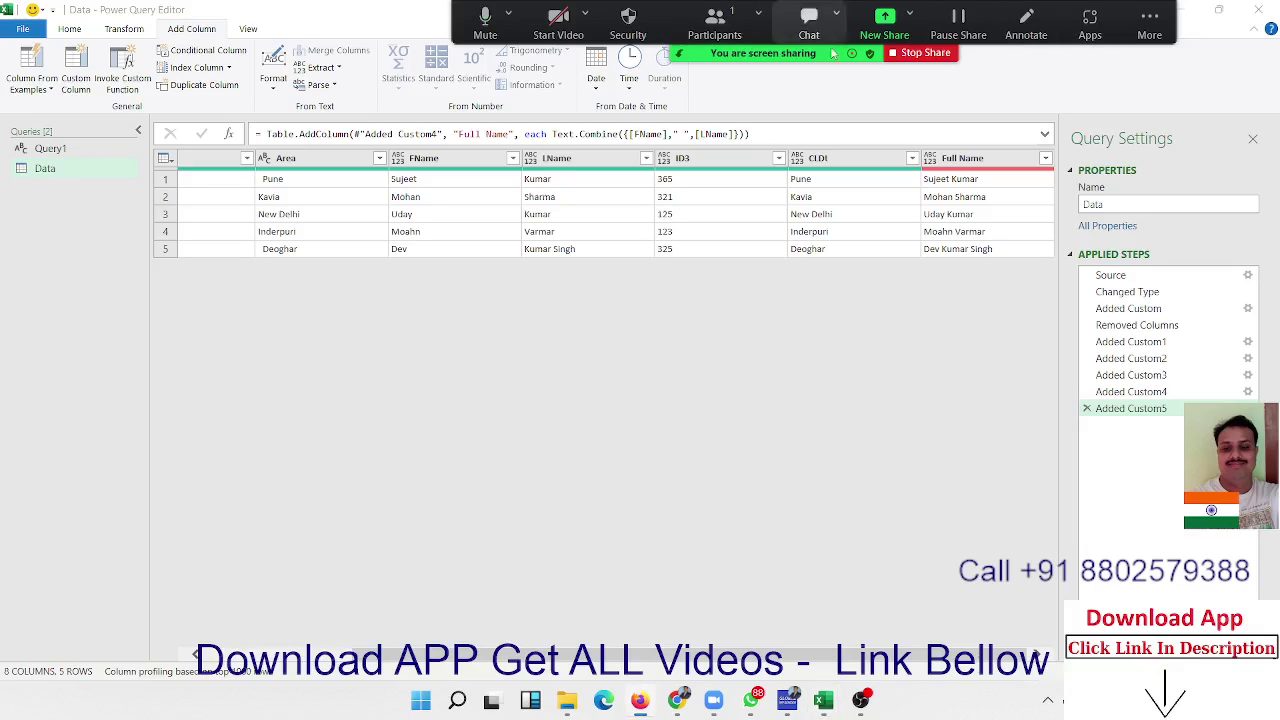
left_click(1144, 28)
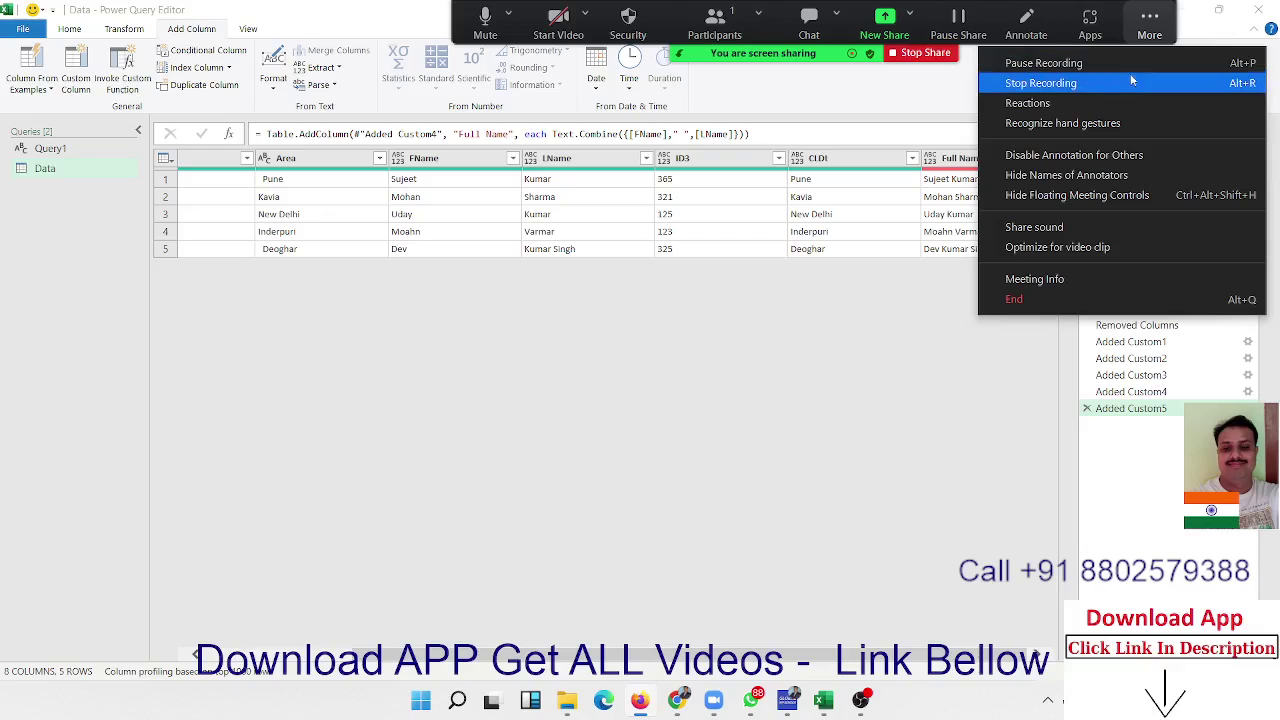
left_click(1133, 82)
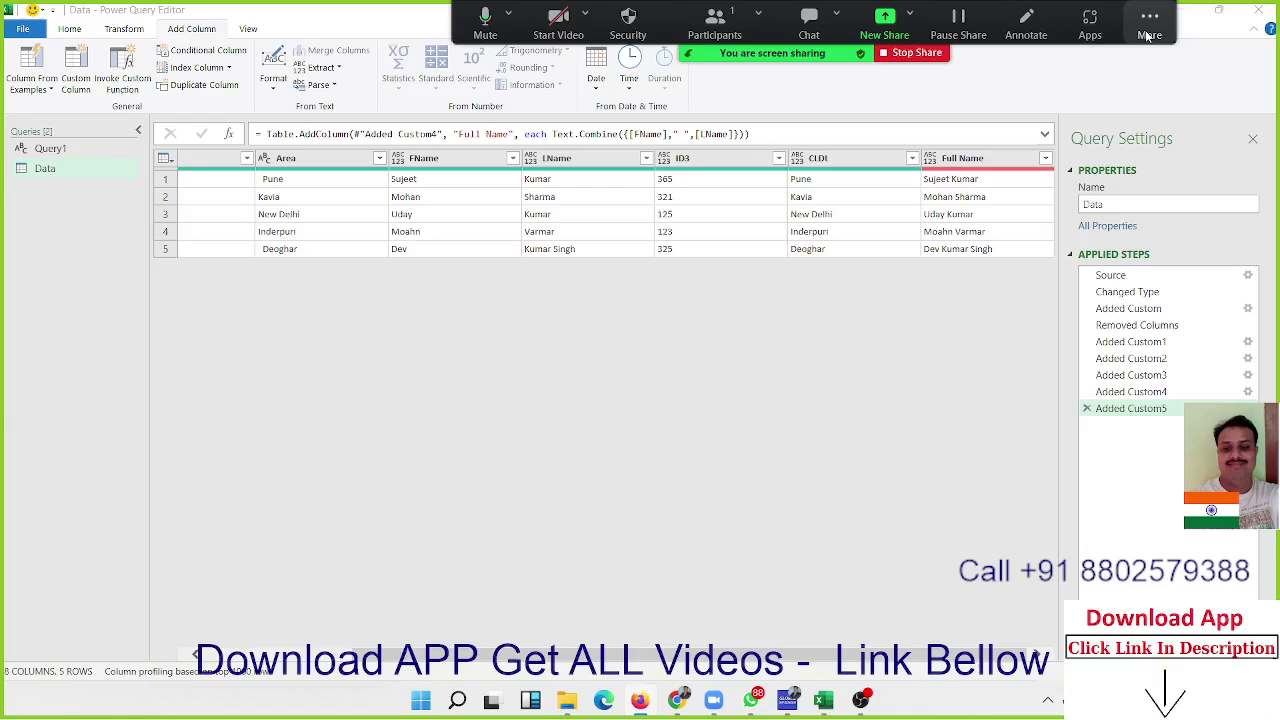
End the Zoom meeting and confirm.
left_click(1149, 37)
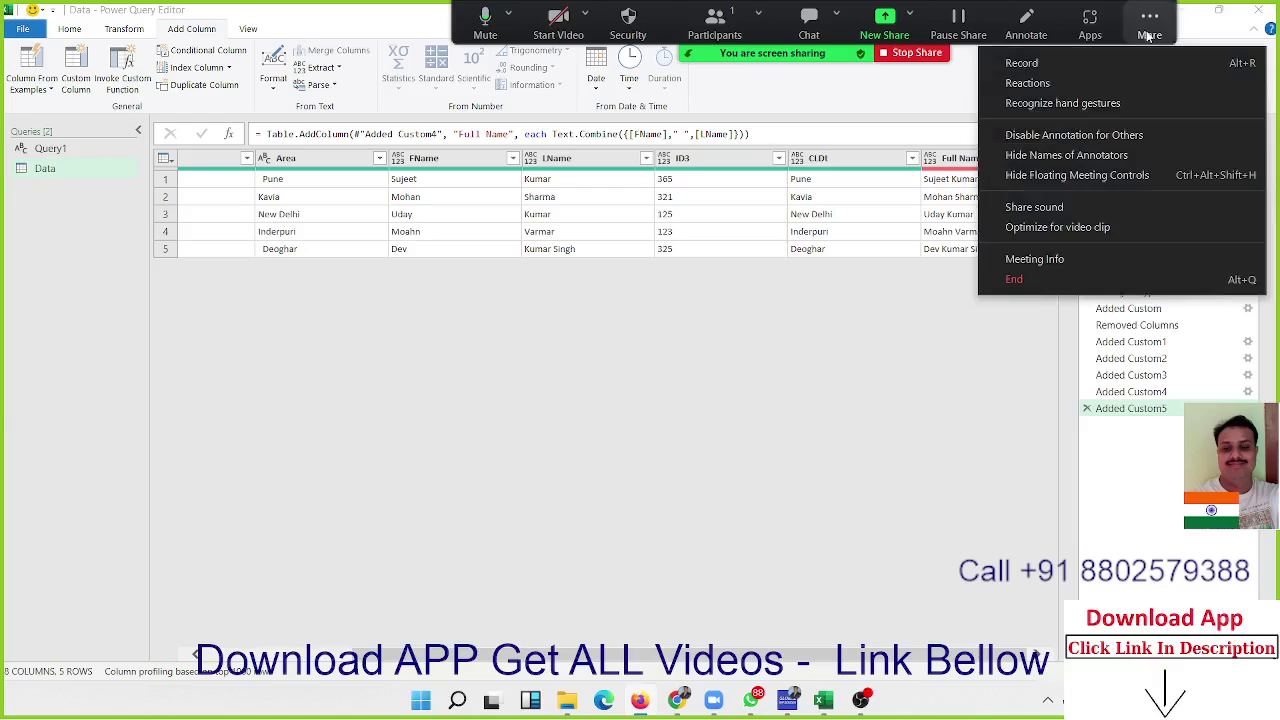
left_click(1056, 279)
left_click(686, 305)
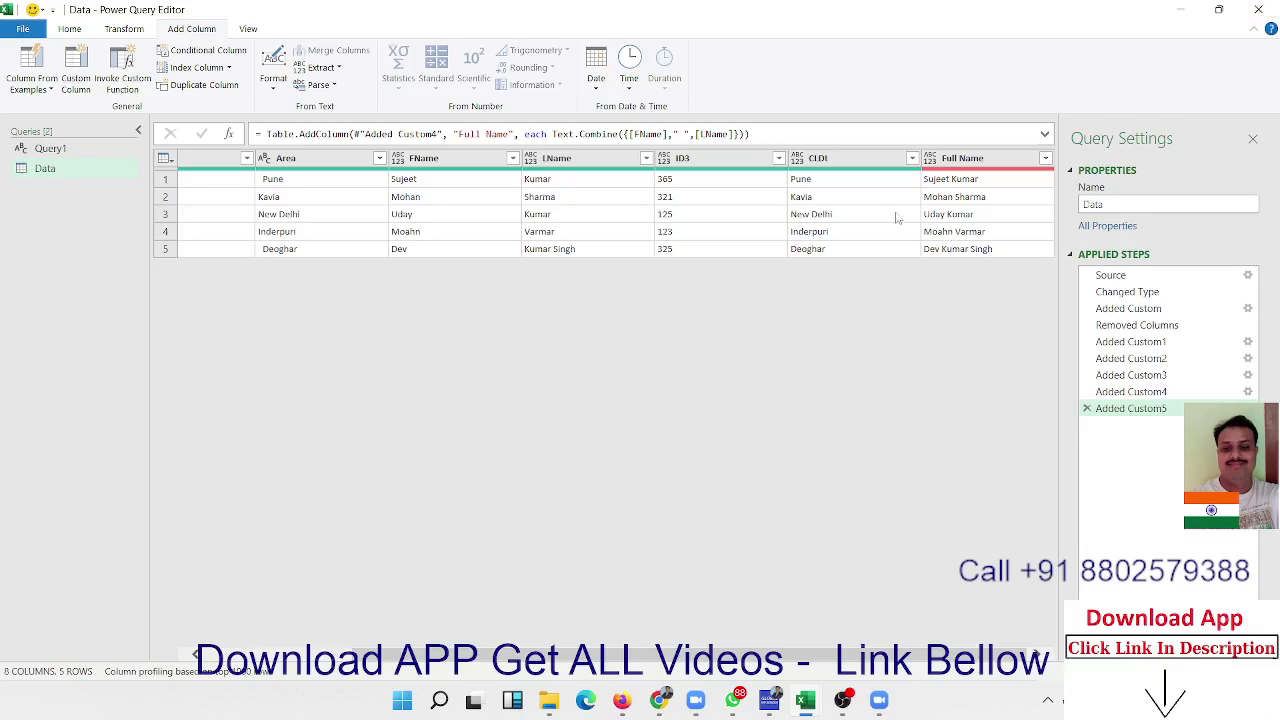
Delete the Added Custom5 through Added Custom1 and Removed Columns steps from Applied Steps.
left_click(511, 211)
left_click(647, 231)
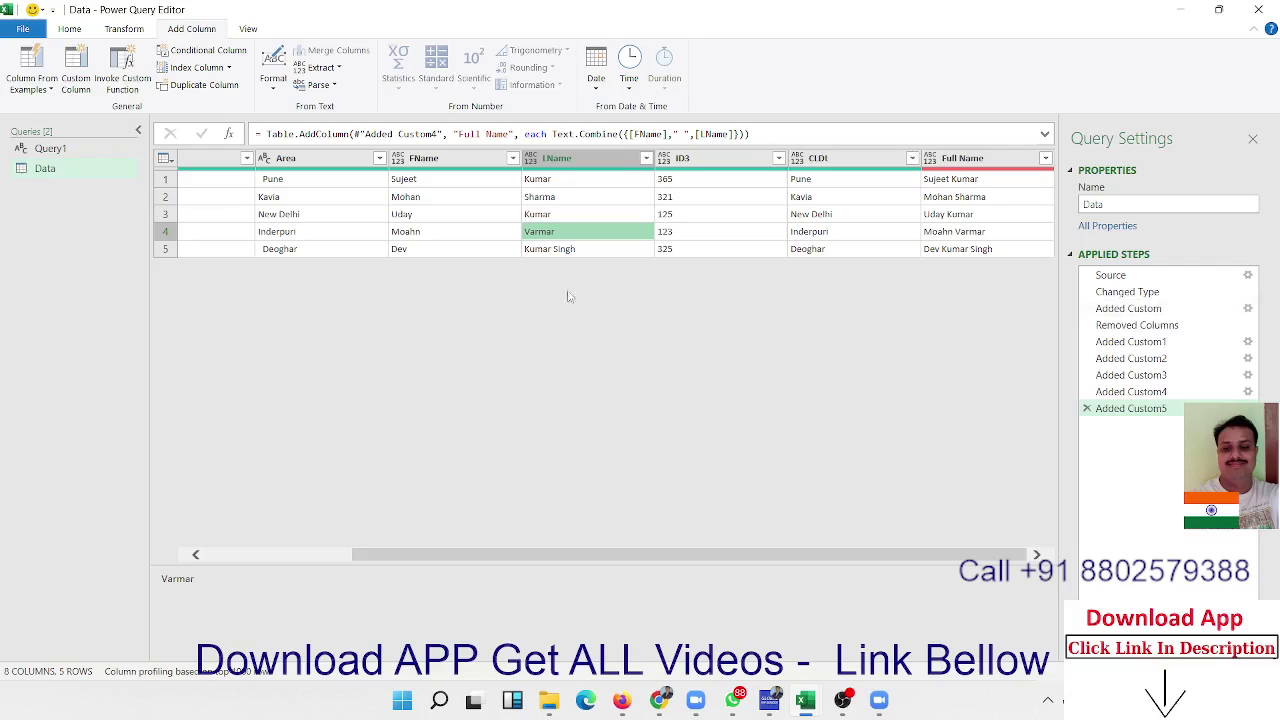
left_click(1087, 408)
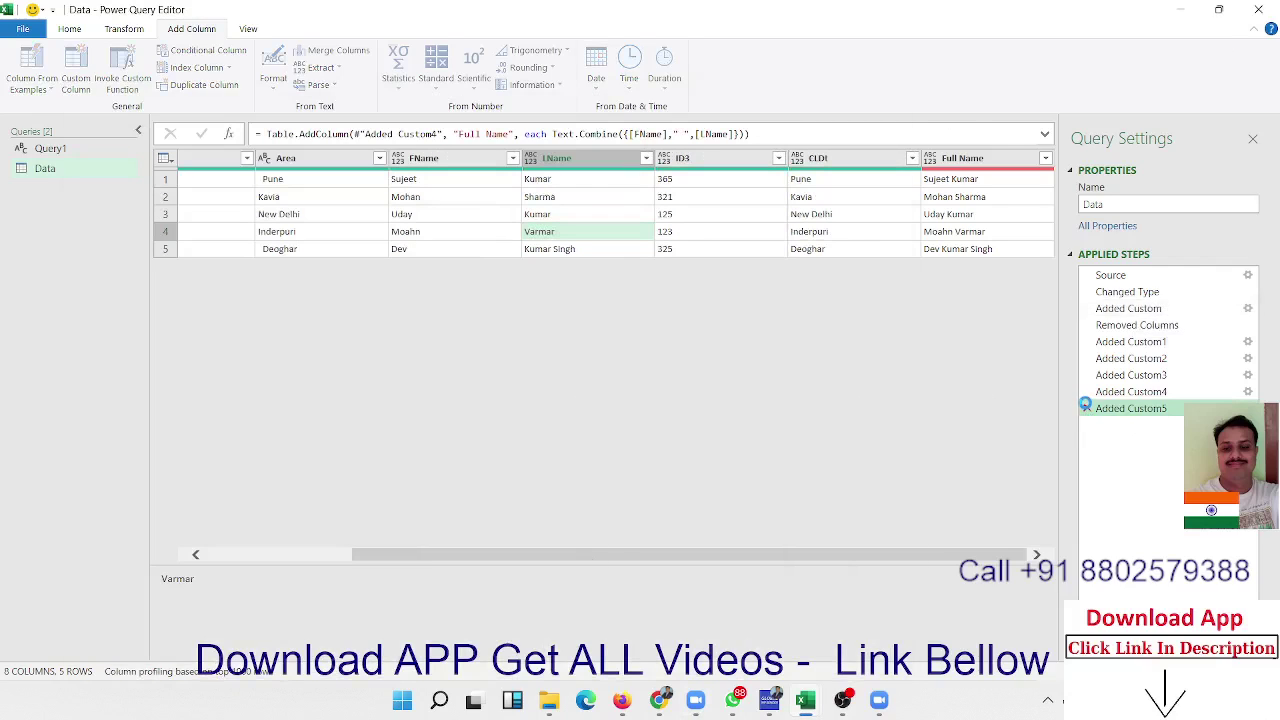
left_click(1087, 391)
left_click(1087, 375)
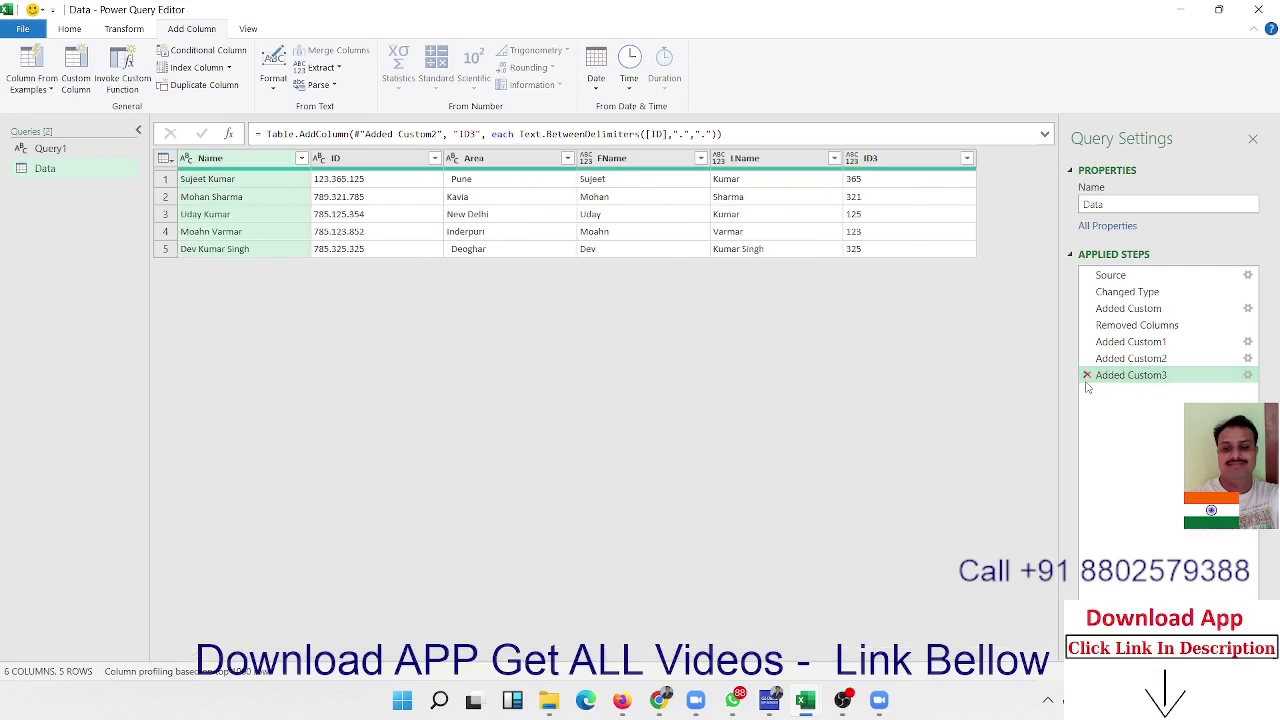
left_click(1087, 358)
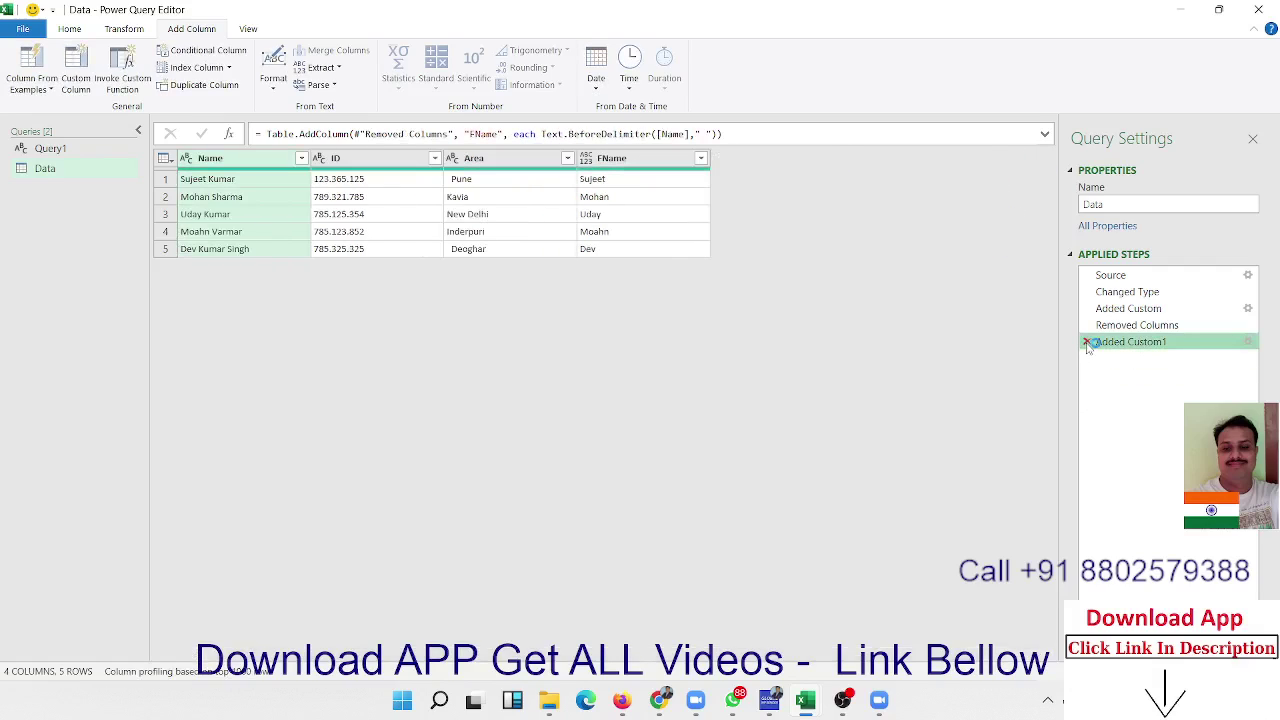
left_click(1087, 341)
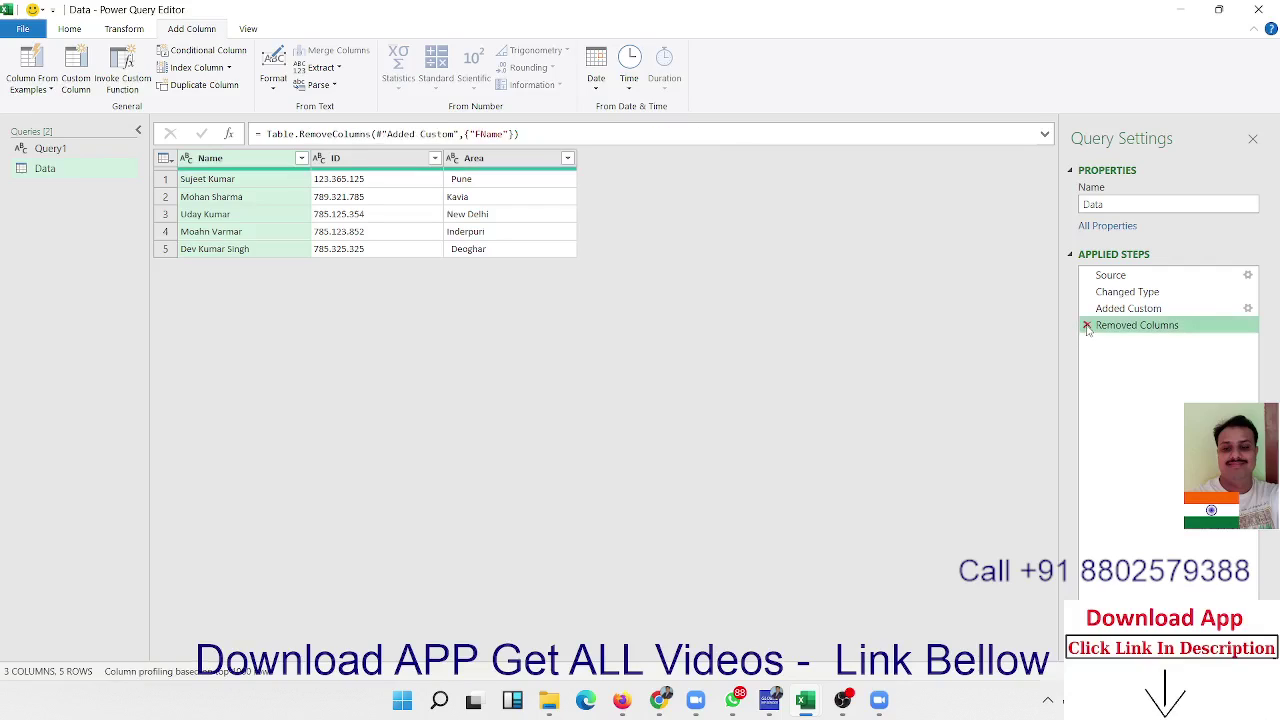
left_click(1087, 325)
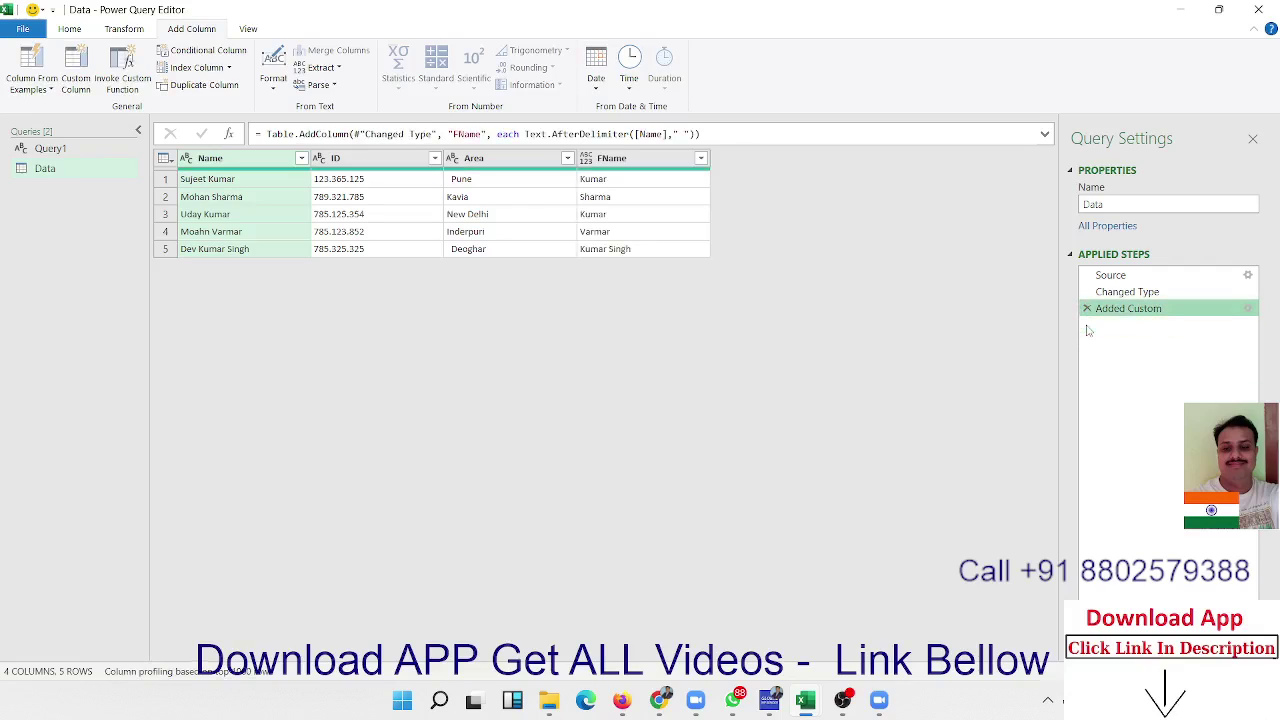